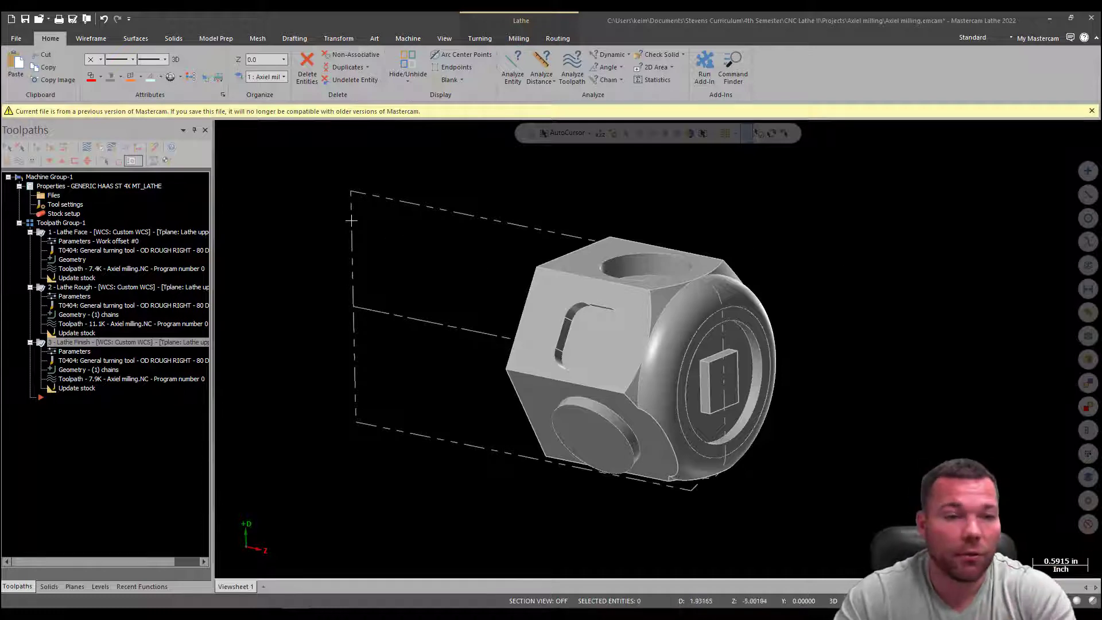
- Zoom in on the hex part, show the Turning commands, and check the planes list before returning to the toolpaths
scroll(669, 232, "up", 2)
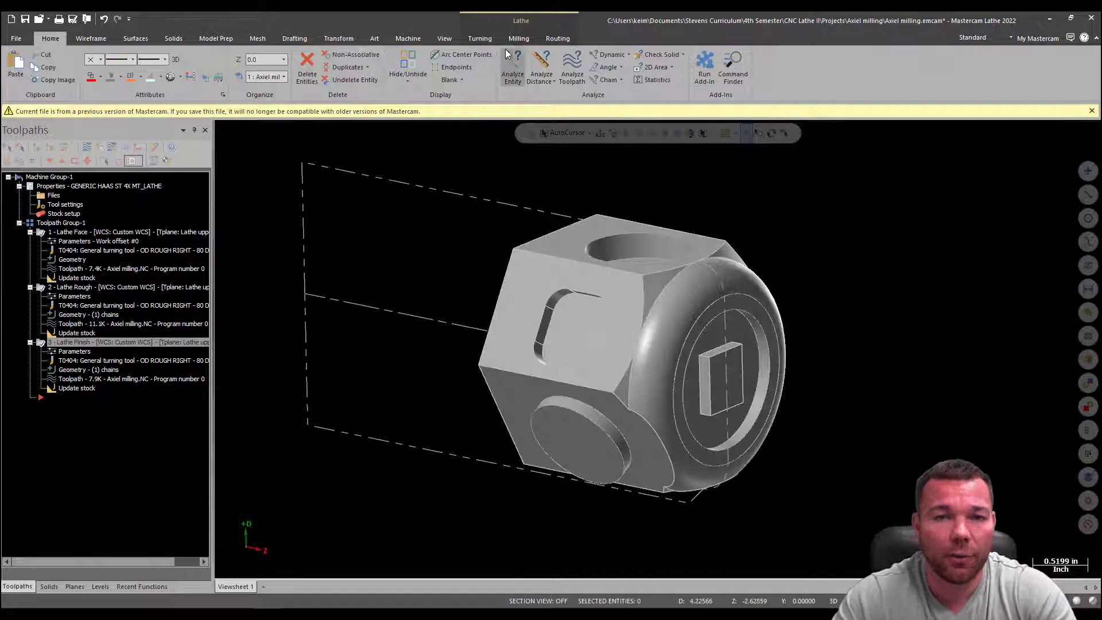
left_click(479, 38)
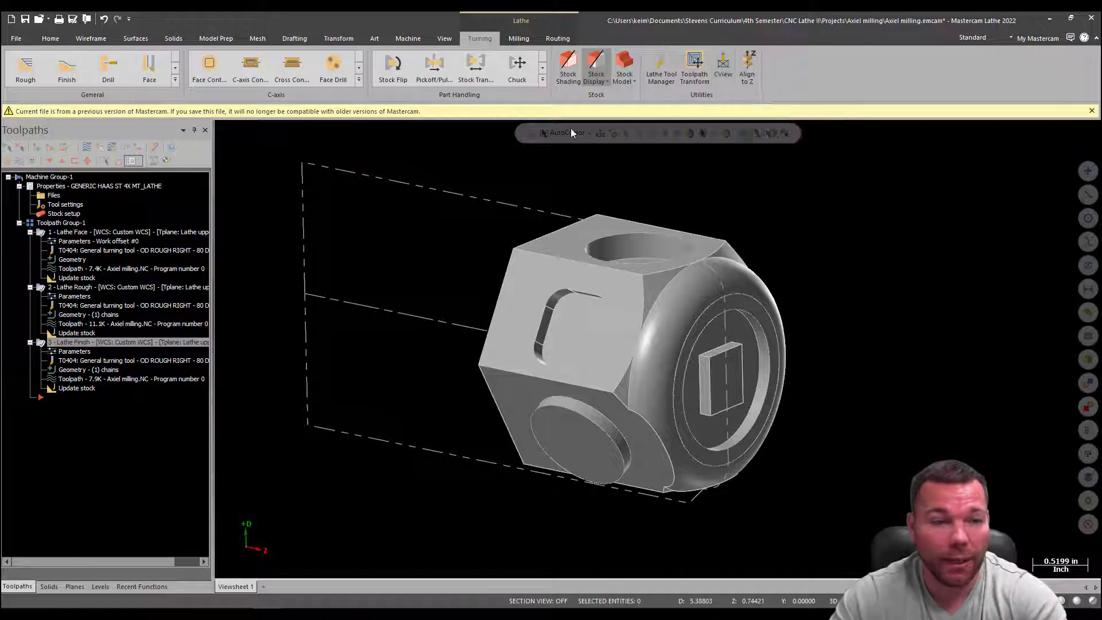
left_click(75, 587)
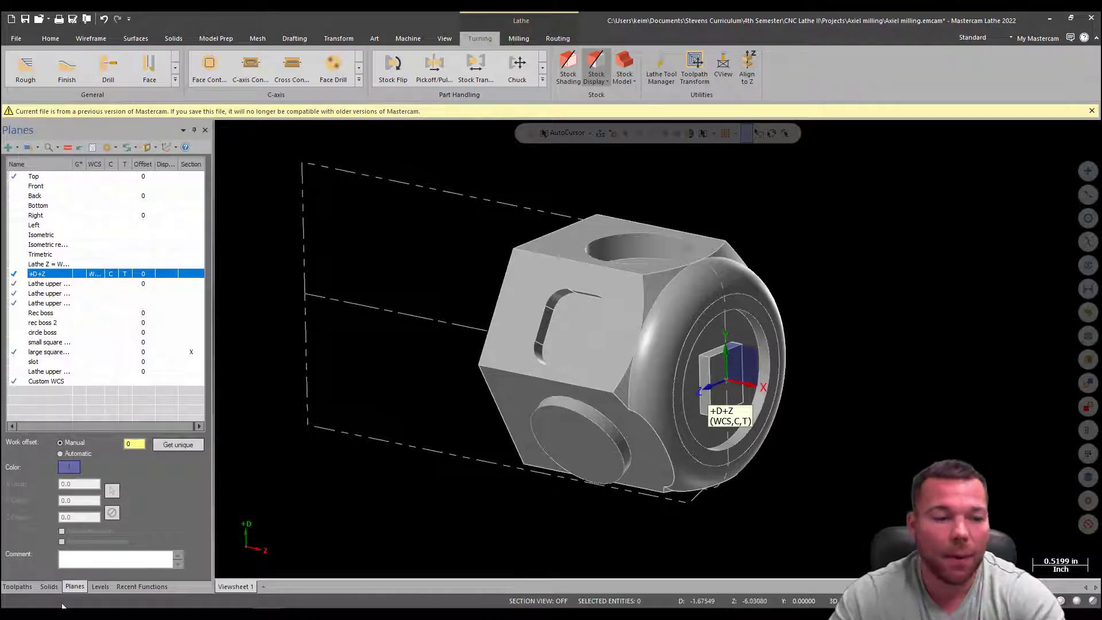
left_click(15, 588)
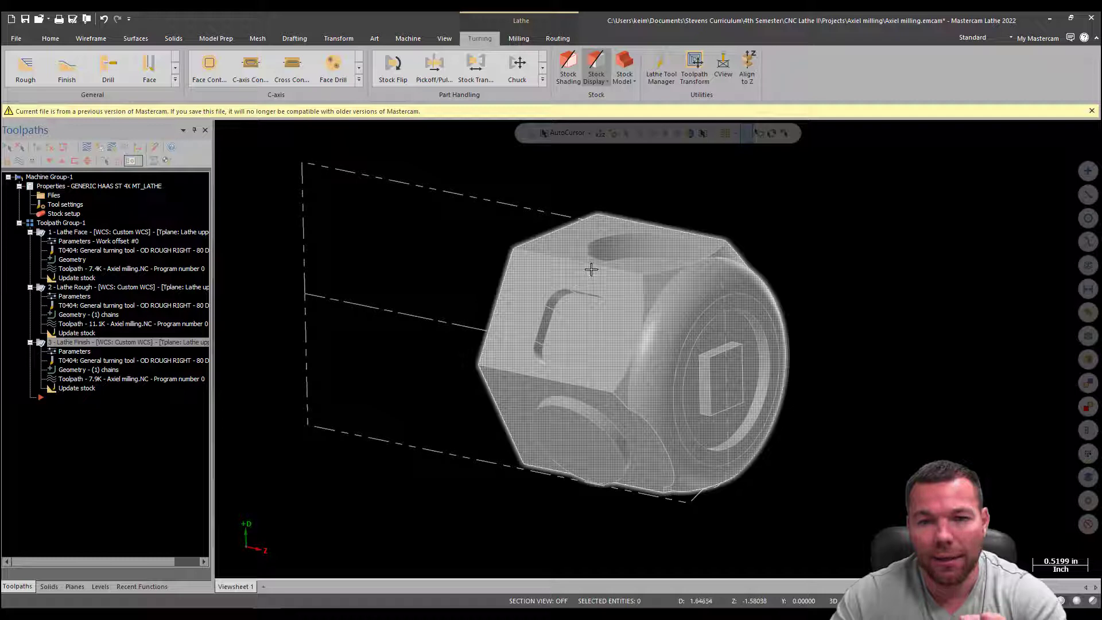
- Open the CView settings beside the toolpath list and set the C-axis milling type to Cross
left_click(726, 70)
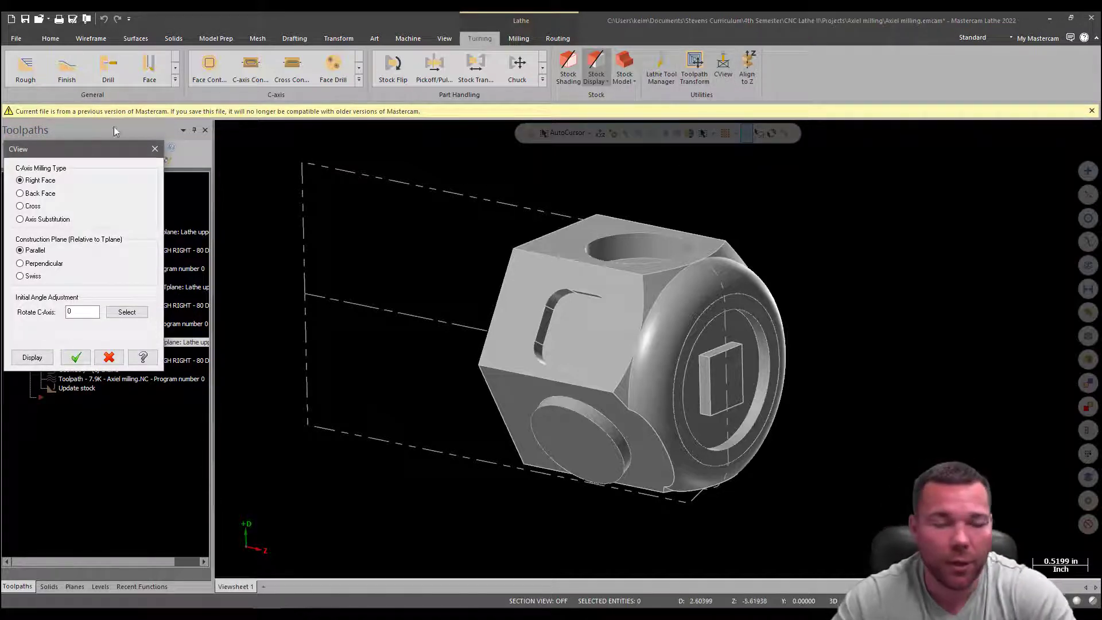
left_click_drag(56, 155, 204, 159)
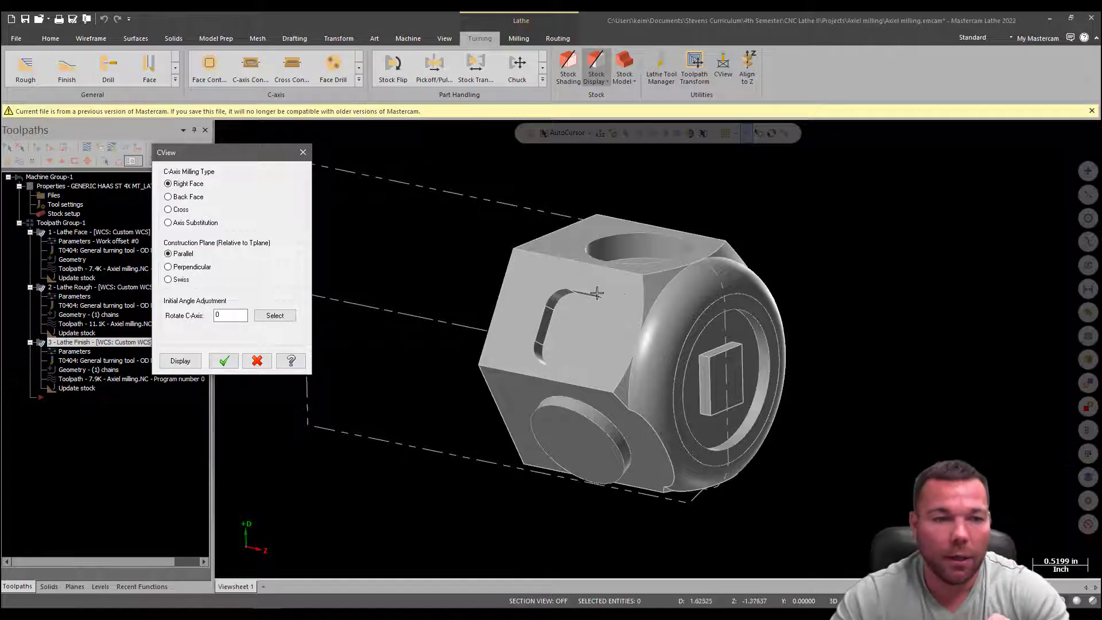
left_click(170, 211)
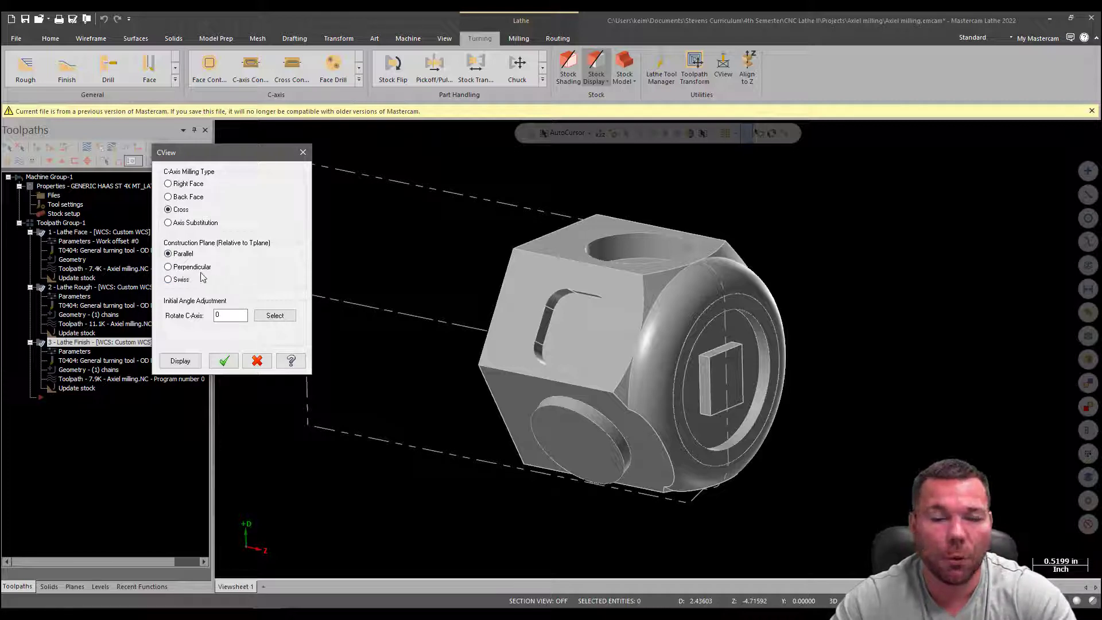
- Set the construction plane to Perpendicular and start picking geometry for the C-axis rotation
left_click(168, 268)
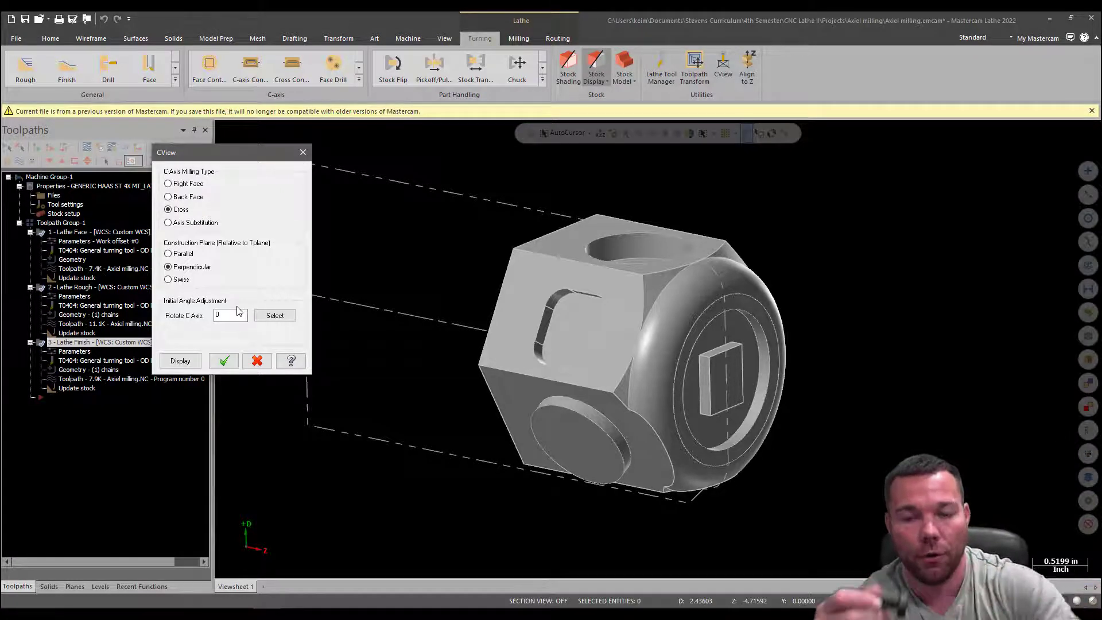
left_click(292, 320)
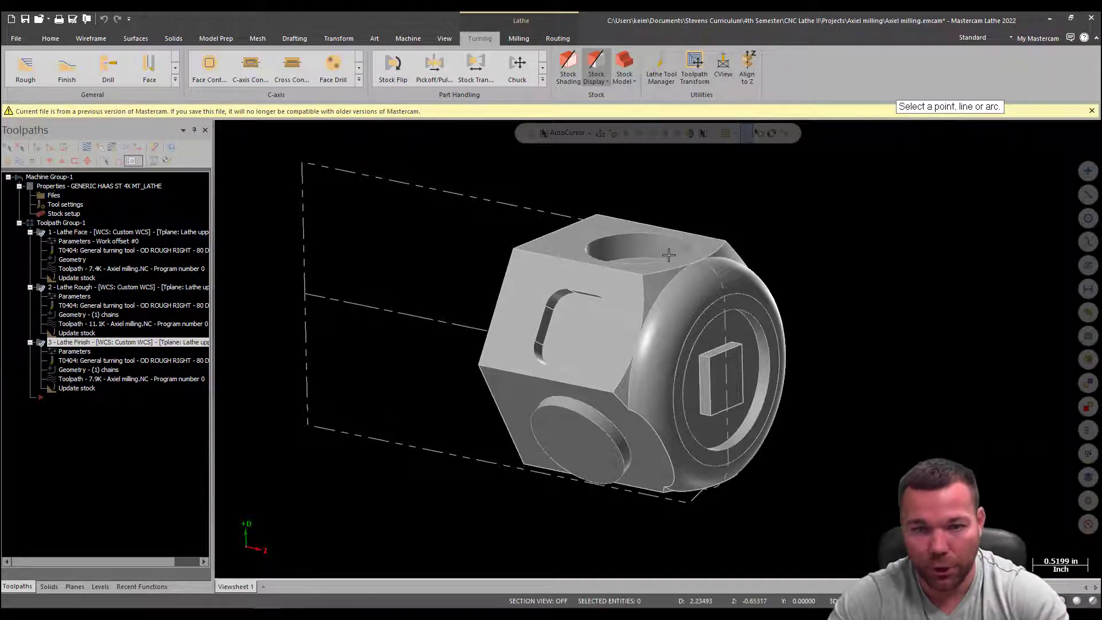
- Pick a reference point on the part to finish the C-axis rotation selection
left_click(295, 293)
key("Return")
left_click(50, 39)
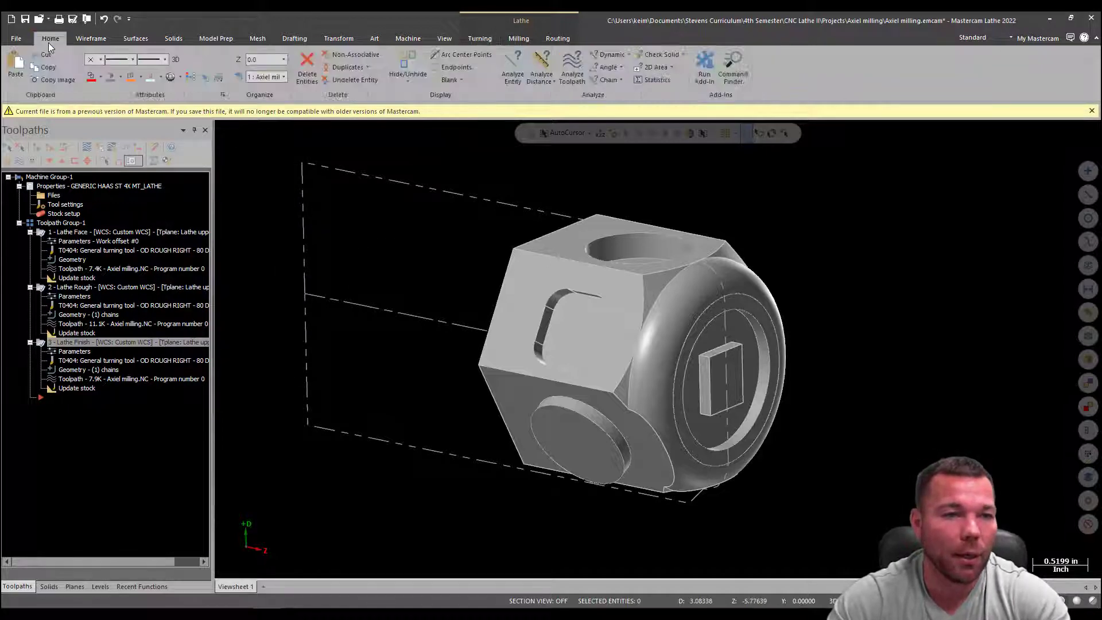
left_click(16, 39)
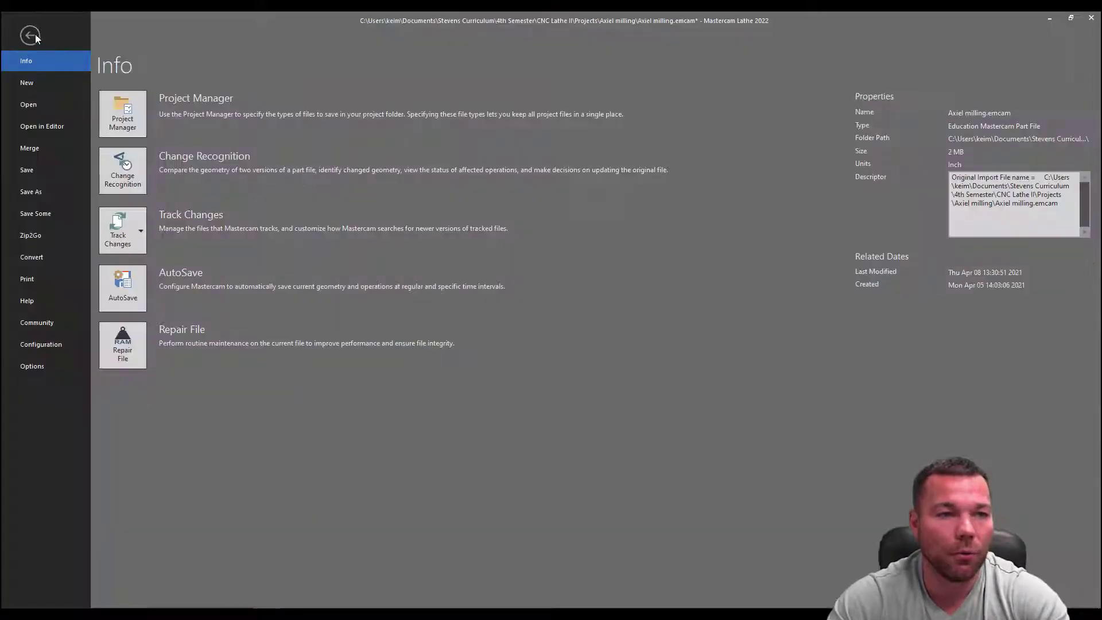
left_click(30, 35)
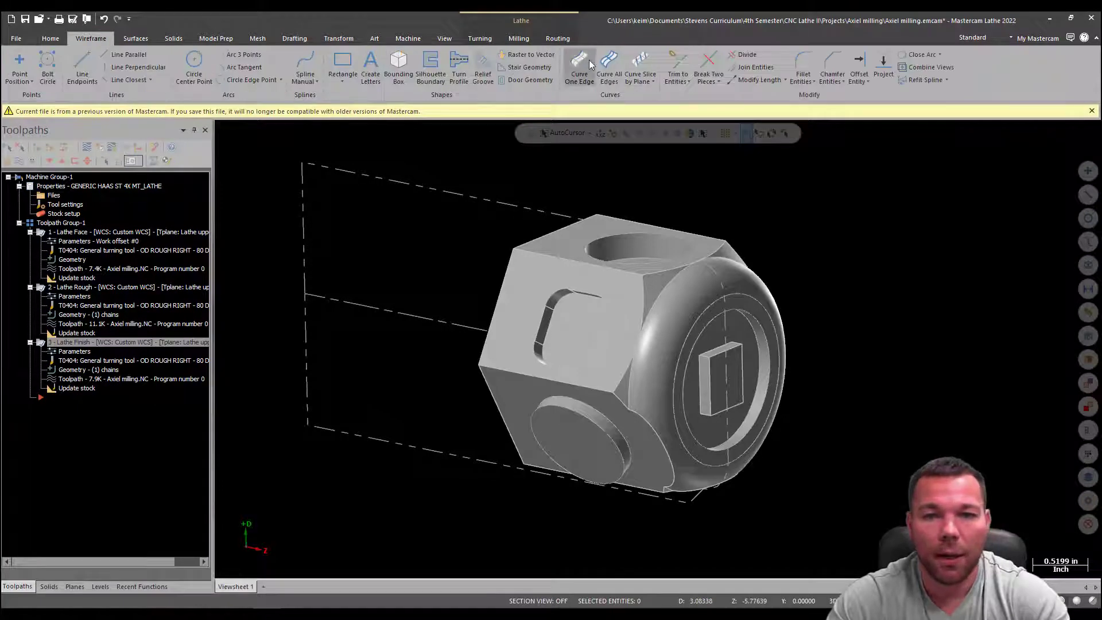
- Create a curve along the top pocket's rounded corner edge with Curve One Edge
left_click(580, 64)
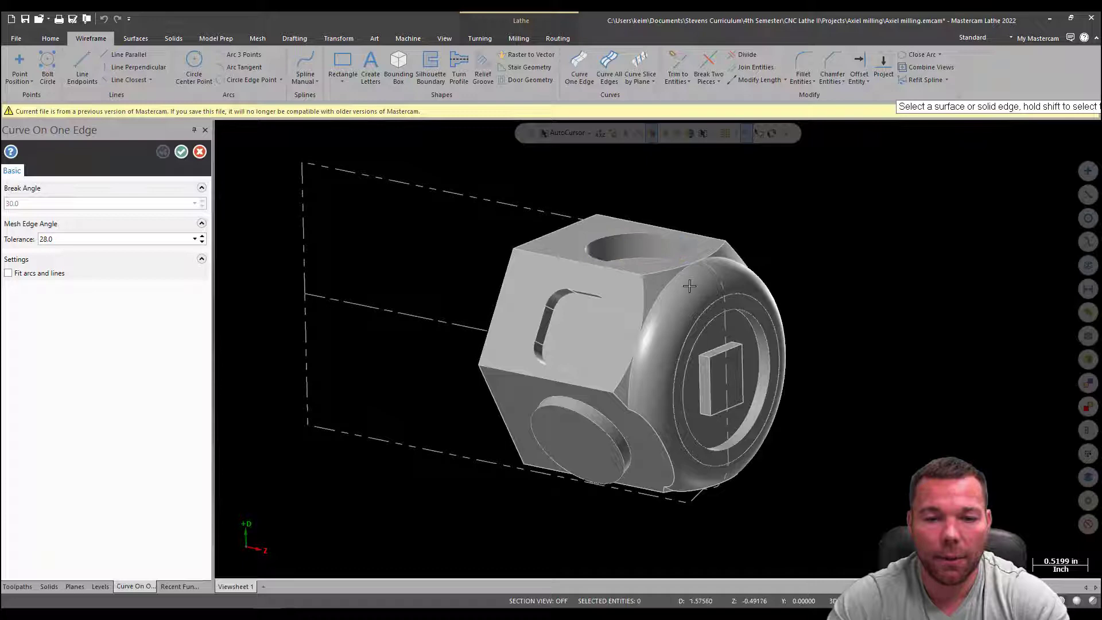
middle_click_drag(626, 236, 660, 379)
scroll(622, 201, "up", 4)
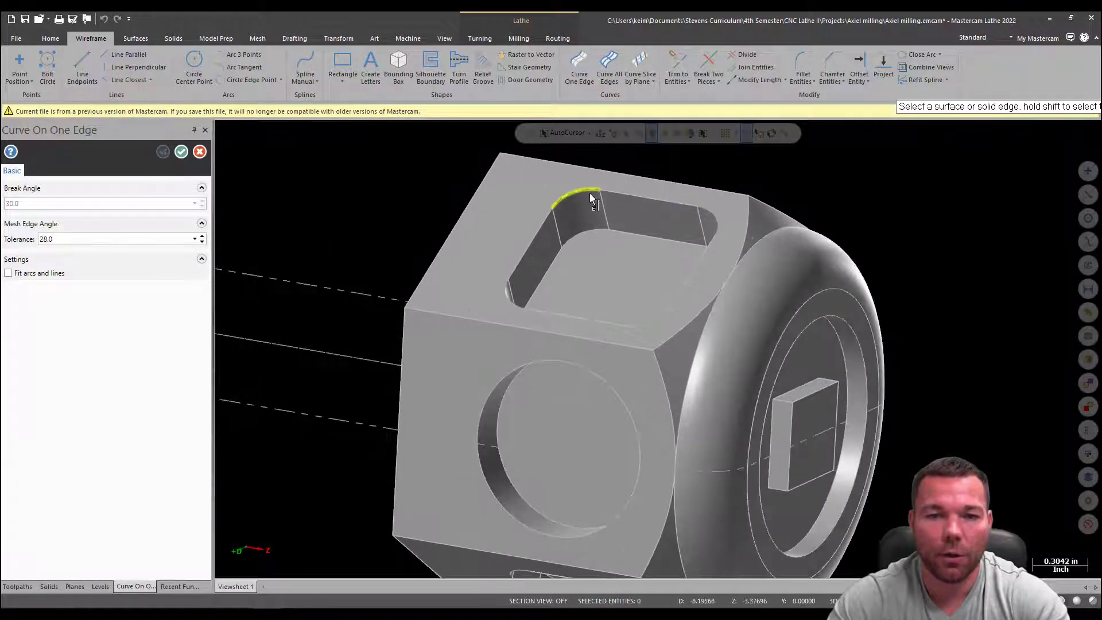
left_click(591, 194)
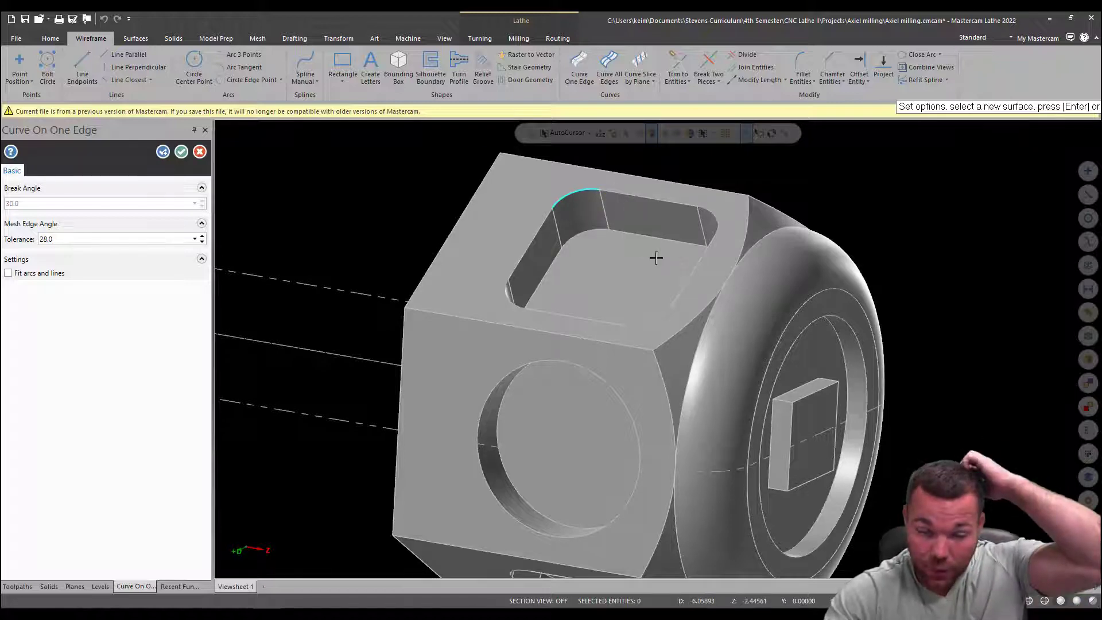
mouse_move(638, 290)
middle_mouse_down()
mouse_move(634, 248)
mouse_move(624, 255)
middle_mouse_up()
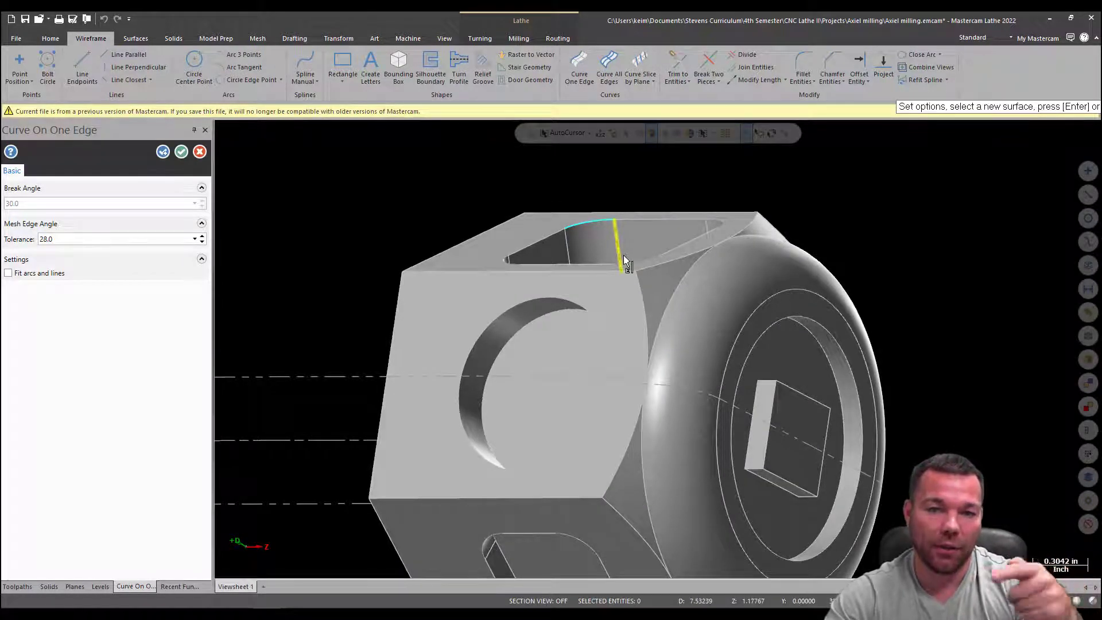
mouse_move(714, 253)
middle_mouse_down()
mouse_move(718, 397)
mouse_move(701, 394)
mouse_move(687, 353)
mouse_move(568, 242)
middle_mouse_up()
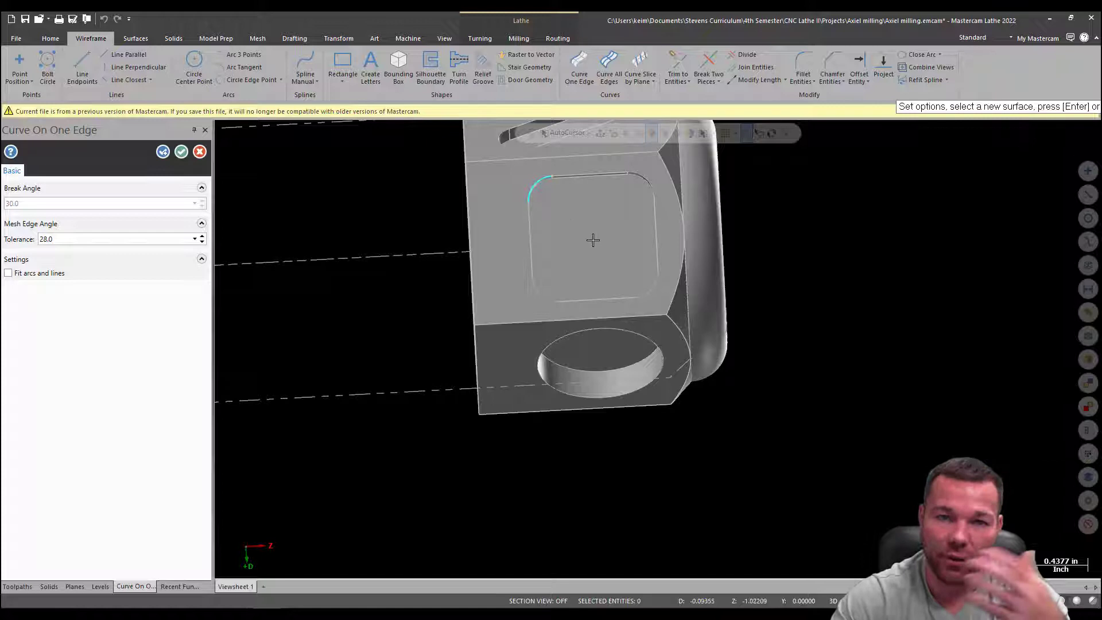
middle_click_drag(590, 246, 596, 191)
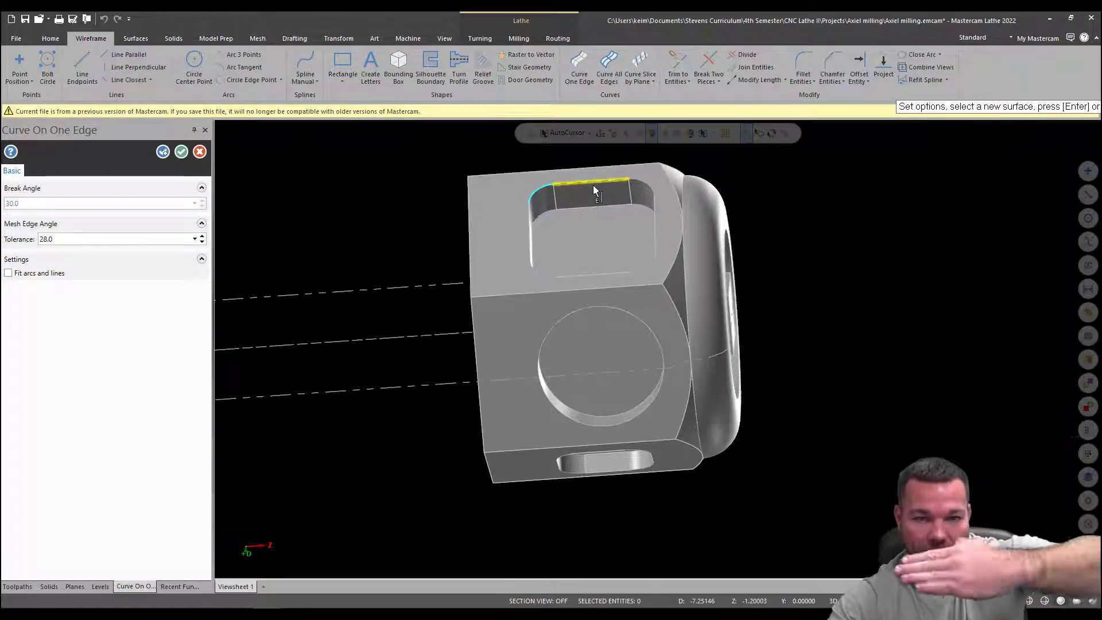
middle_click_drag(594, 185, 782, 320)
scroll(764, 298, "up", 3)
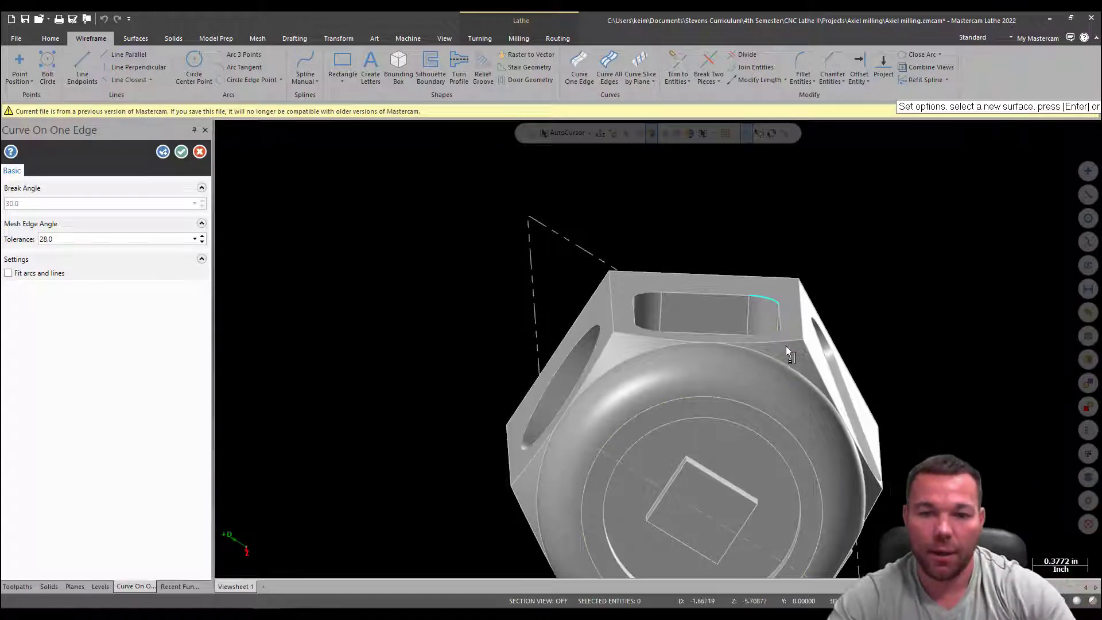
middle_click_drag(765, 303, 756, 315)
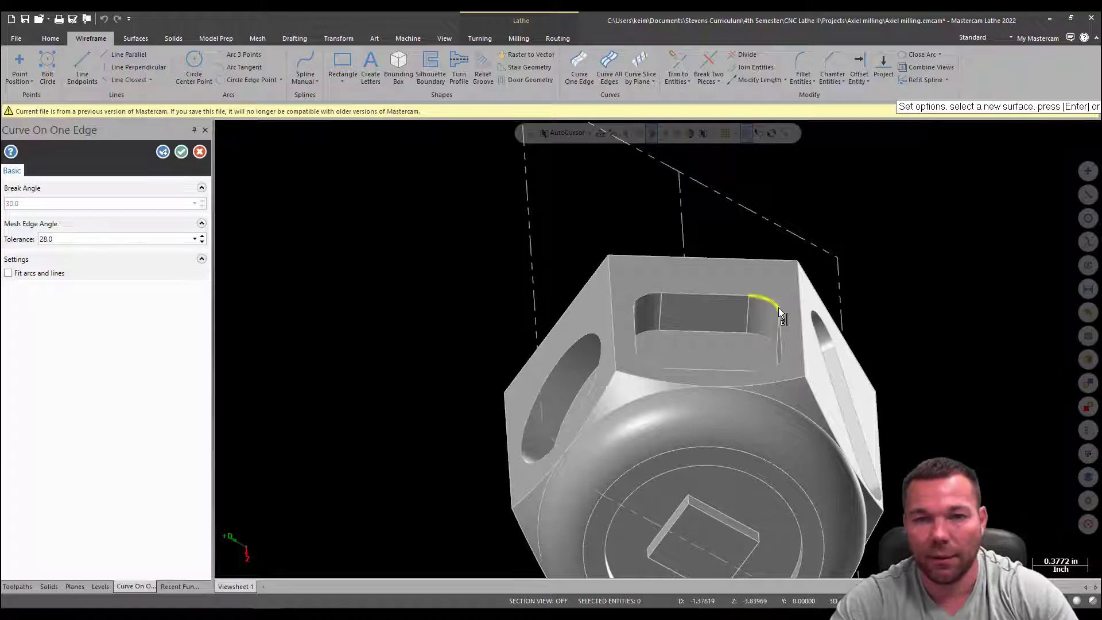
left_click(777, 309)
middle_click_drag(249, 177, 718, 258)
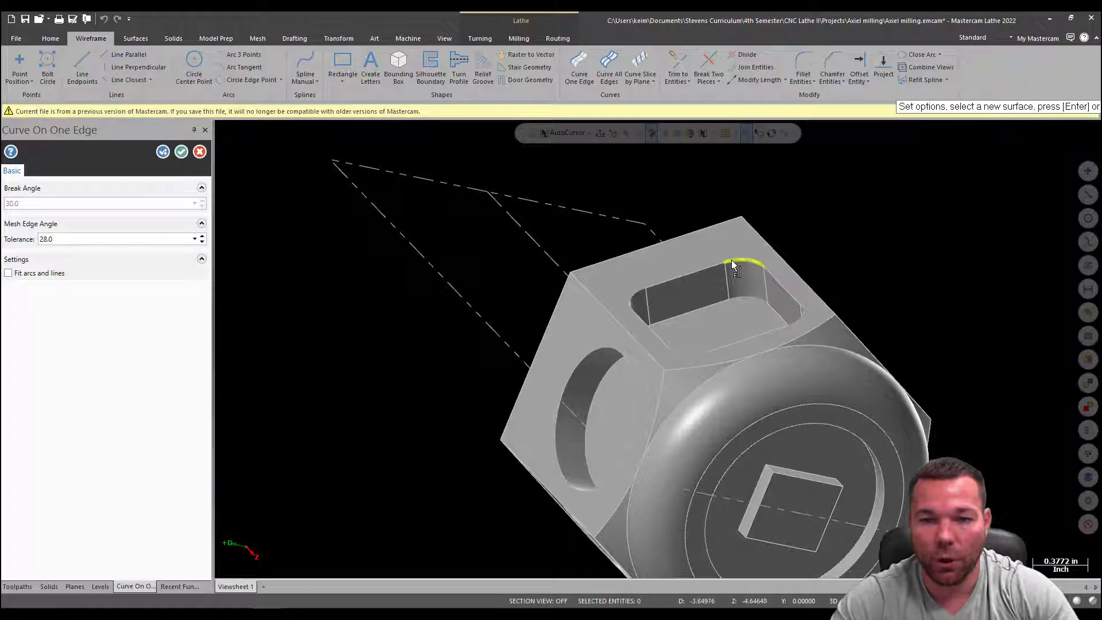
left_click(181, 151)
middle_click_drag(819, 440, 728, 326)
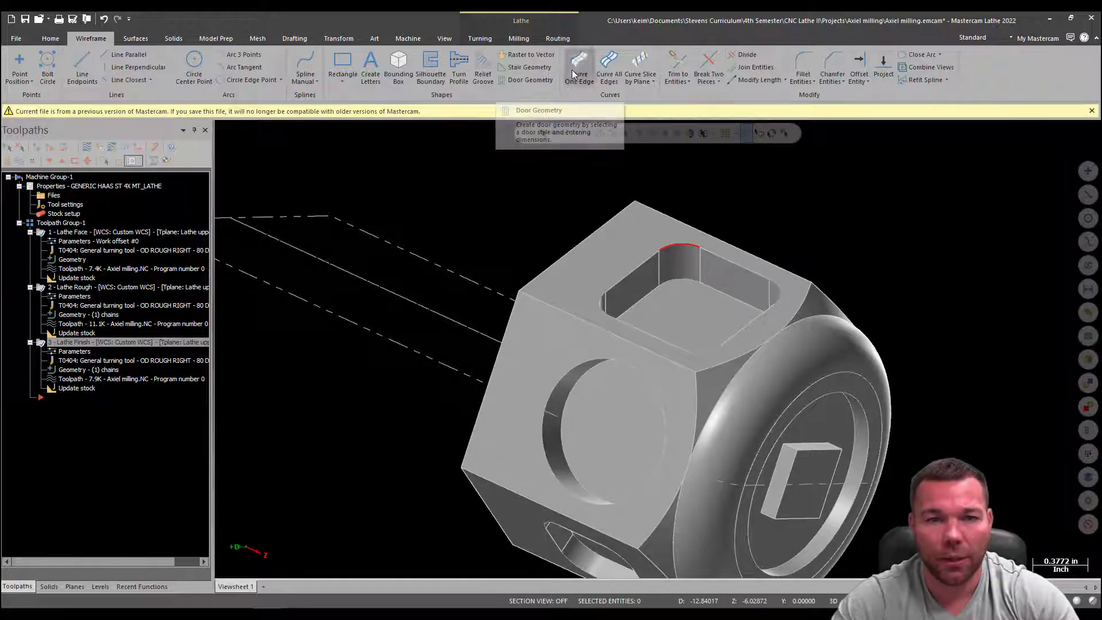
- Reopen CView, pick part geometry to set the C-axis rotation to 120, and preview the tool
left_click(491, 41)
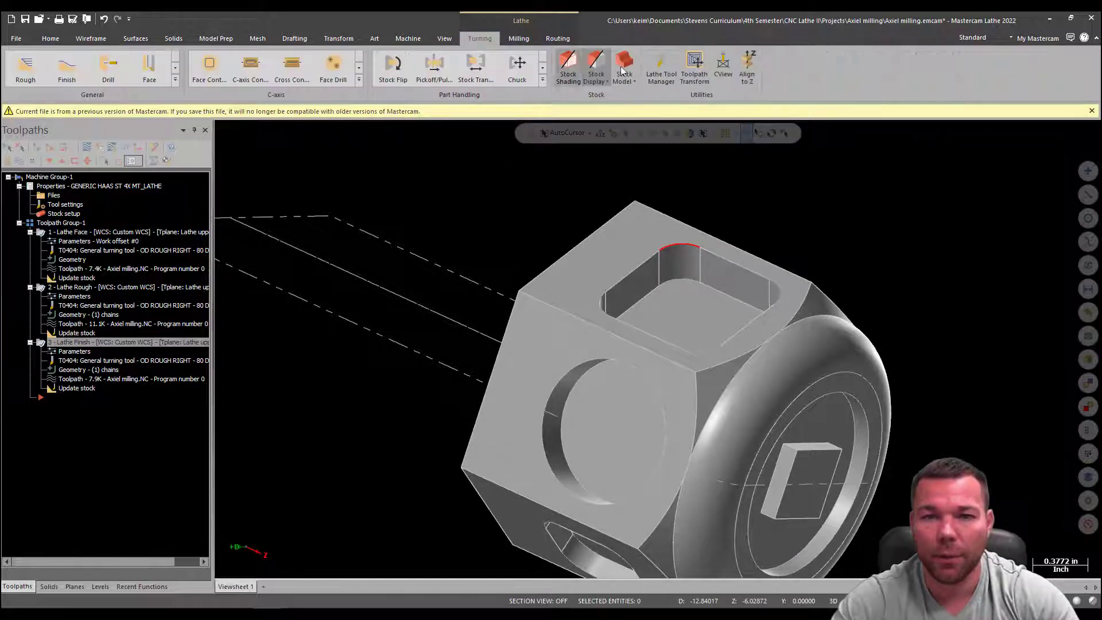
left_click(724, 65)
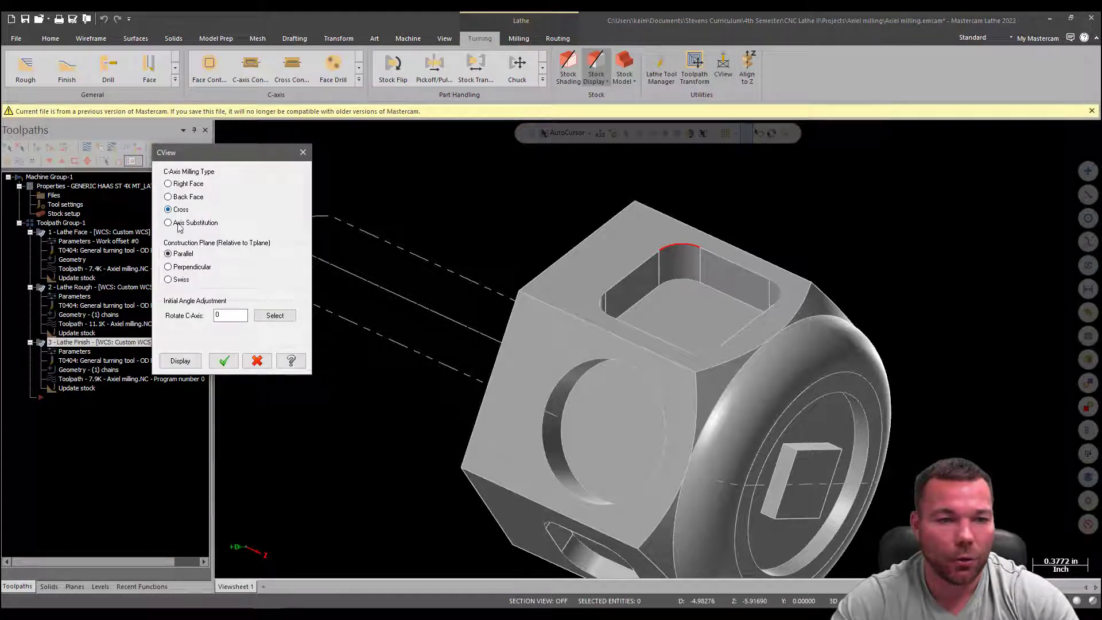
left_click(275, 315)
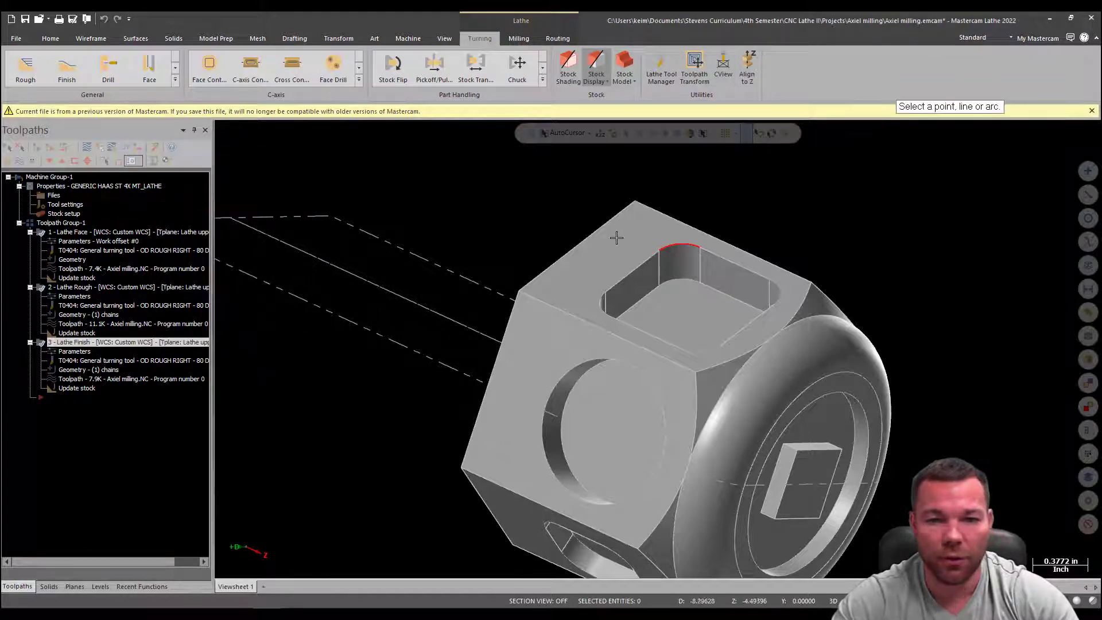
left_click(681, 246)
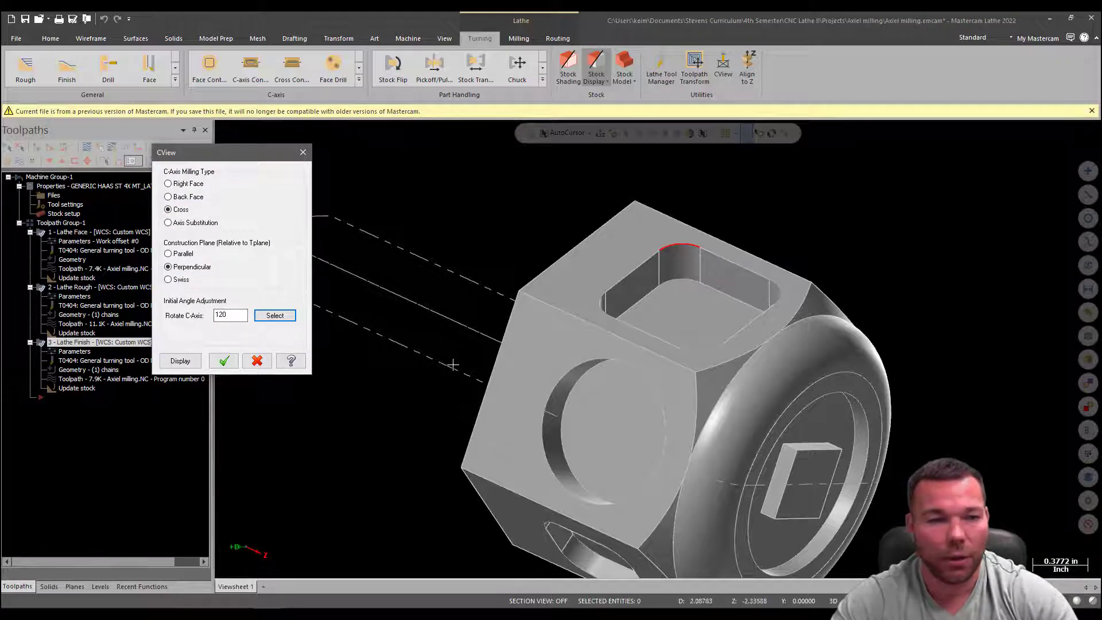
left_click(179, 360)
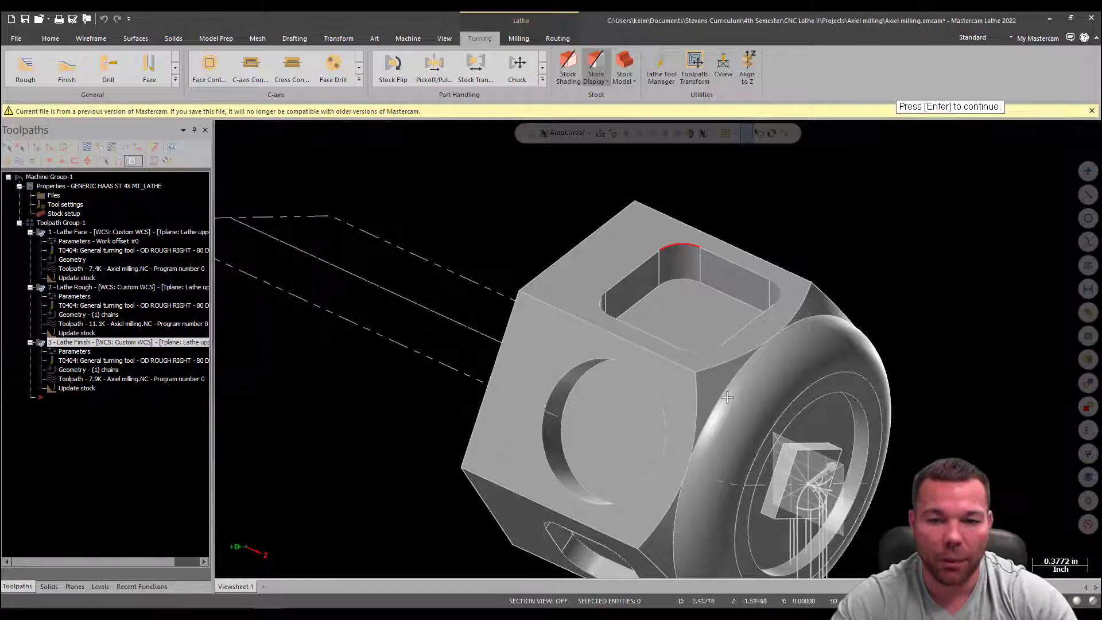
middle_click_drag(745, 387, 801, 349)
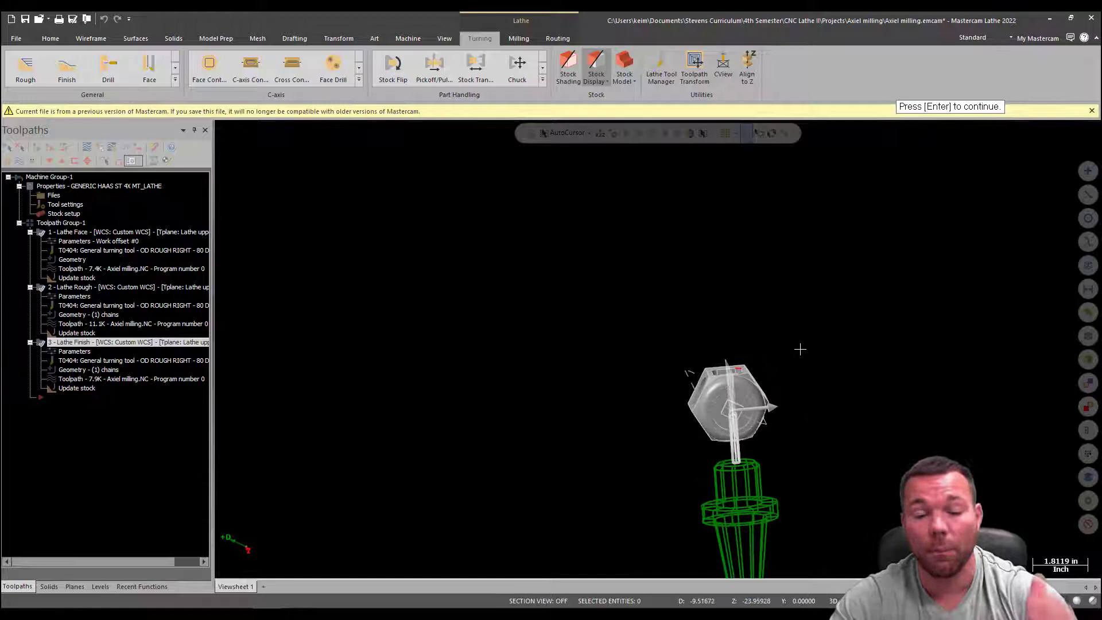
middle_click_drag(775, 408, 738, 413)
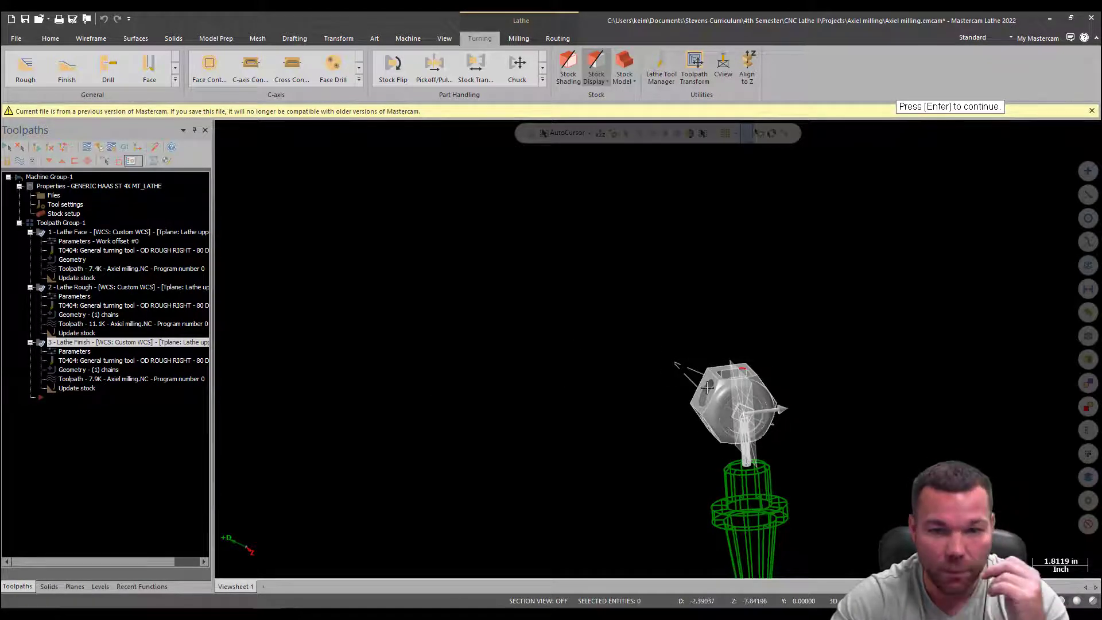
scroll(741, 418, "up", 3)
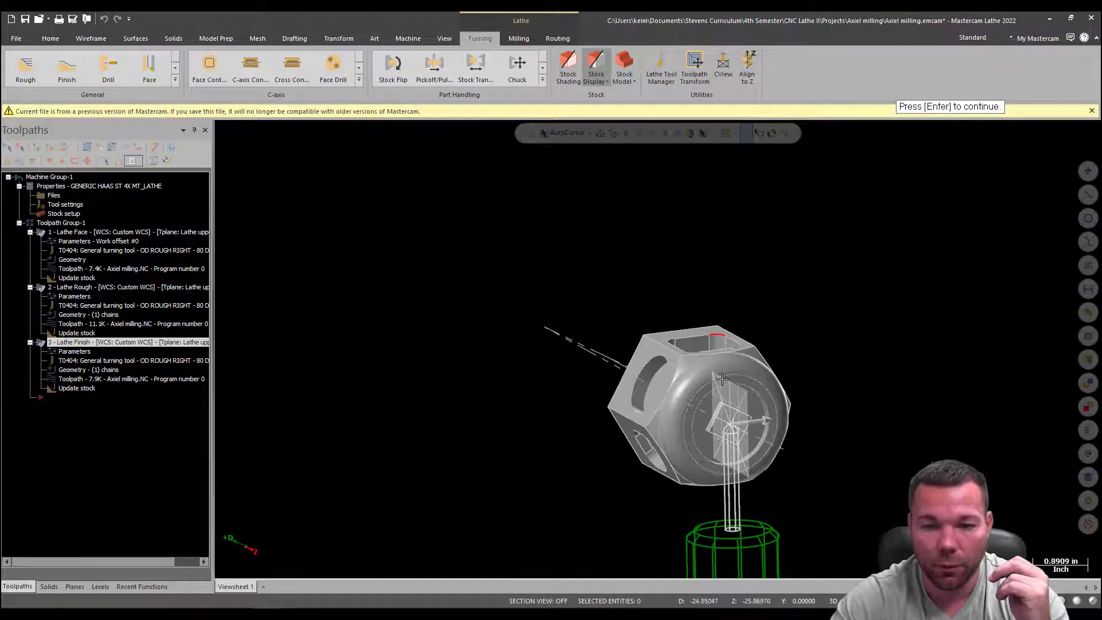
scroll(703, 390, "down", 1)
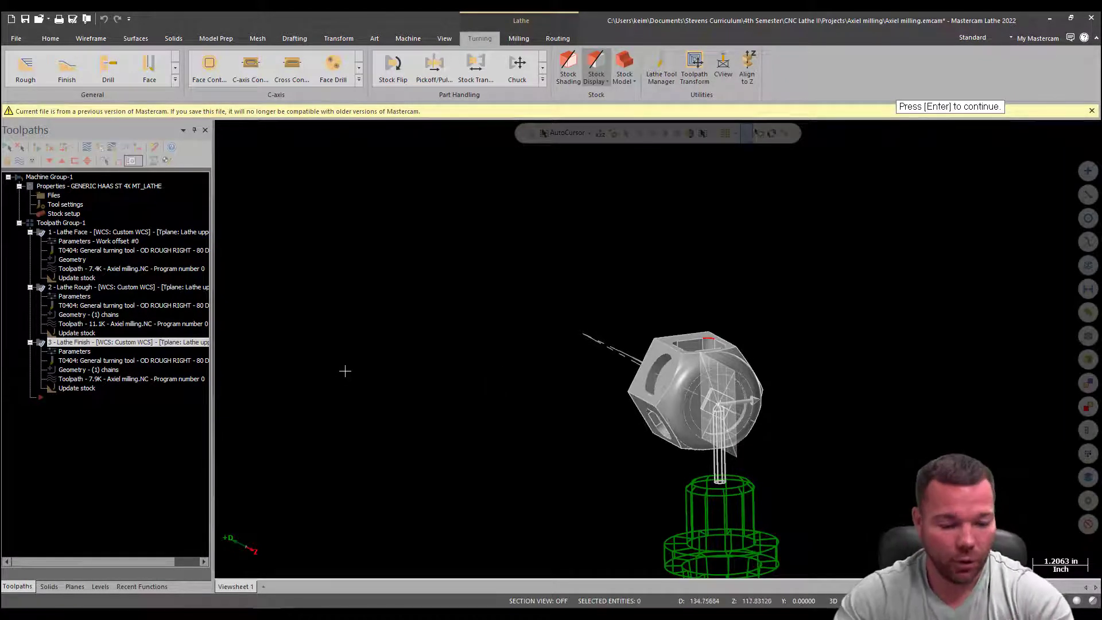
- Change the C-axis rotation to 300 and preview the tool orientation
key("Return")
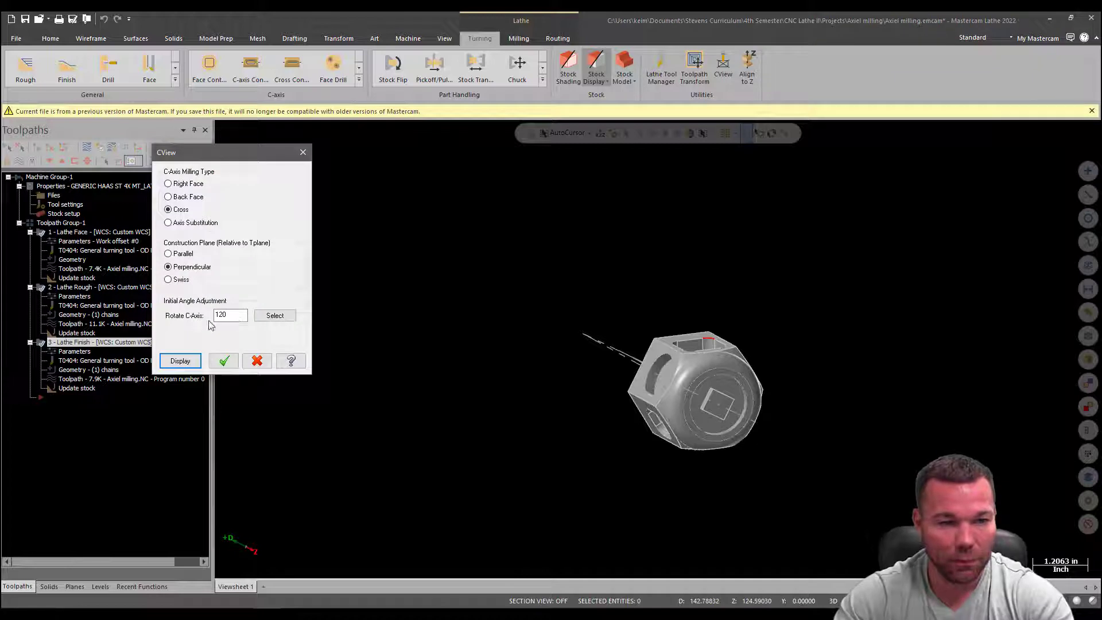
left_click(233, 314)
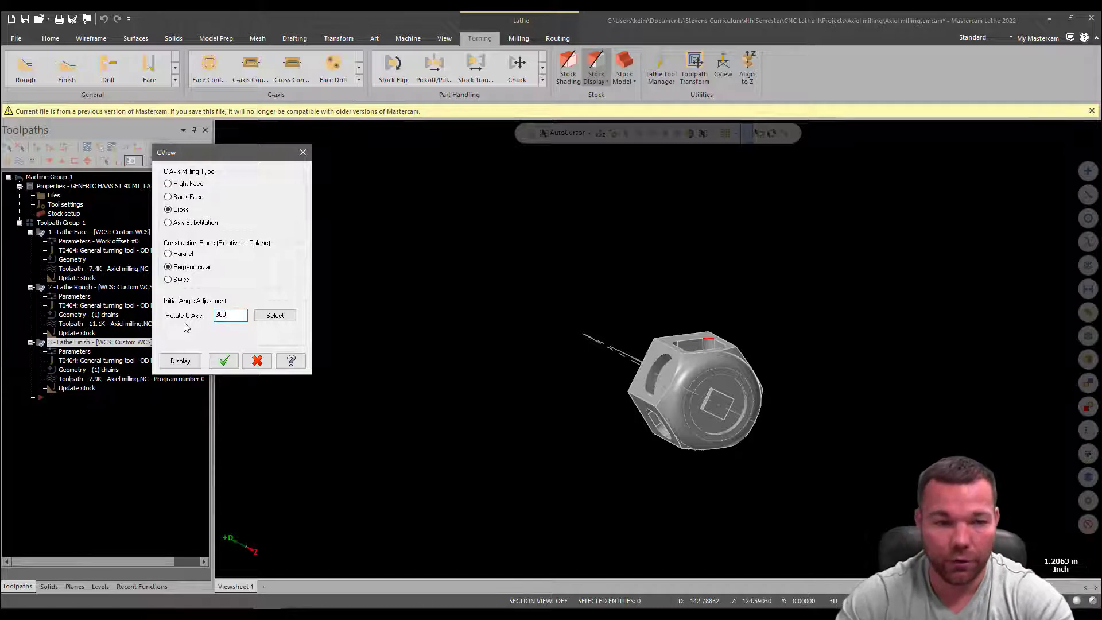
left_click(179, 362)
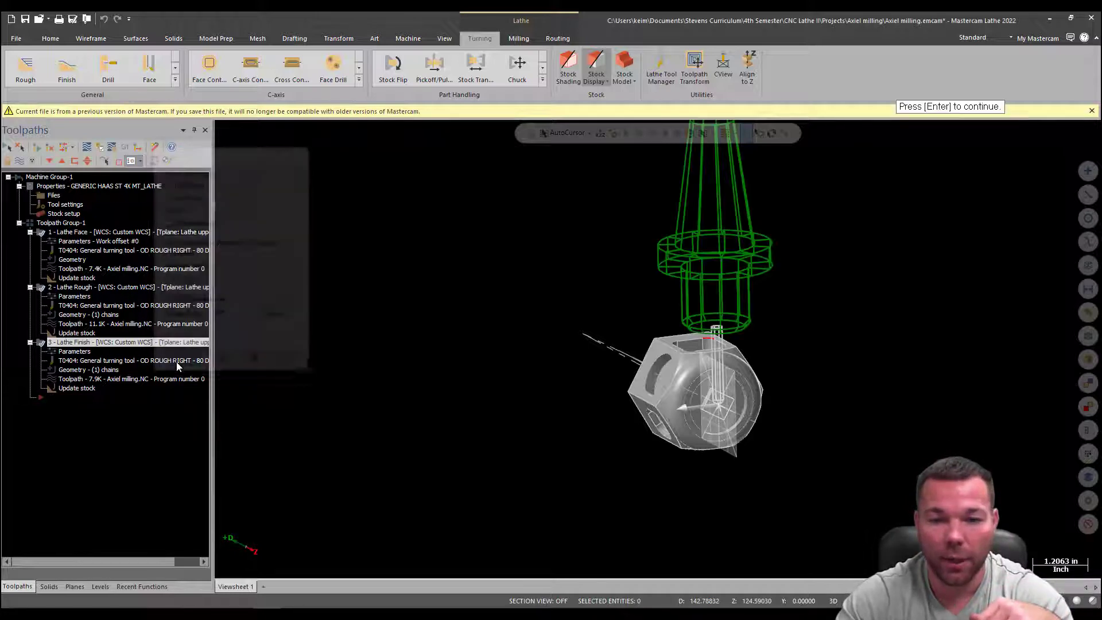
middle_click_drag(780, 384, 689, 368)
- Preview the tool with the Parallel construction plane and accept the CView settings
key("Return")
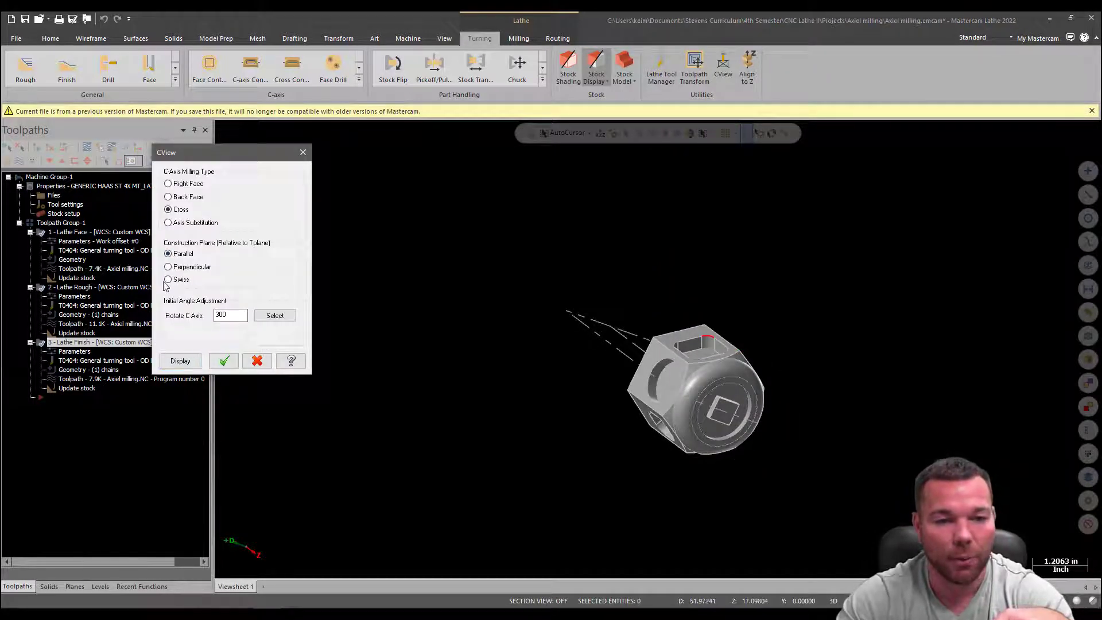
left_click(181, 361)
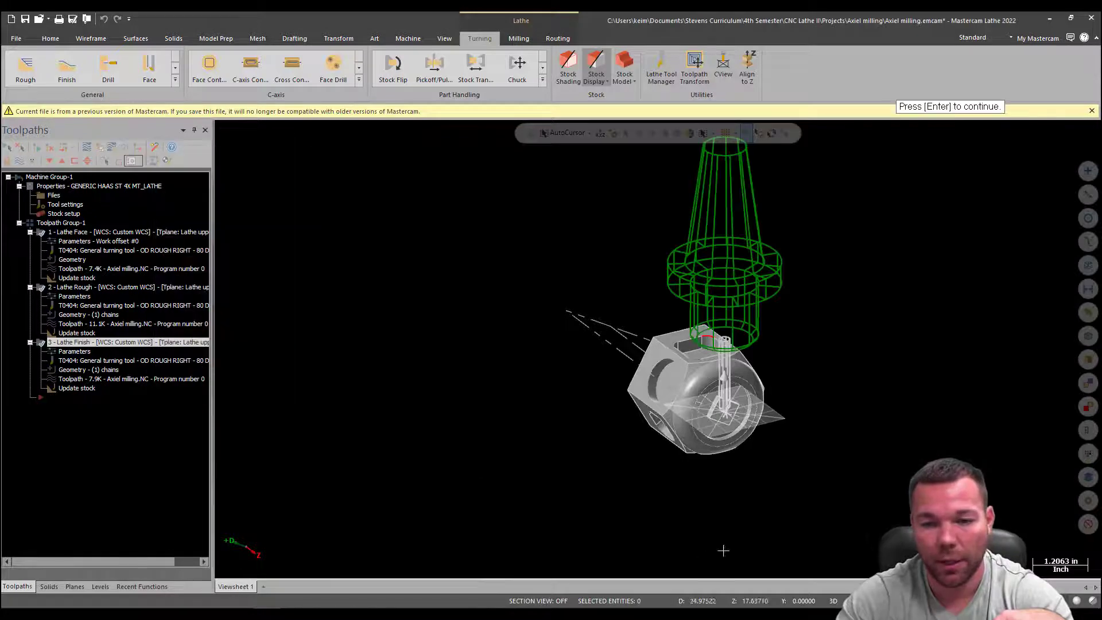
middle_click_drag(721, 546, 742, 391)
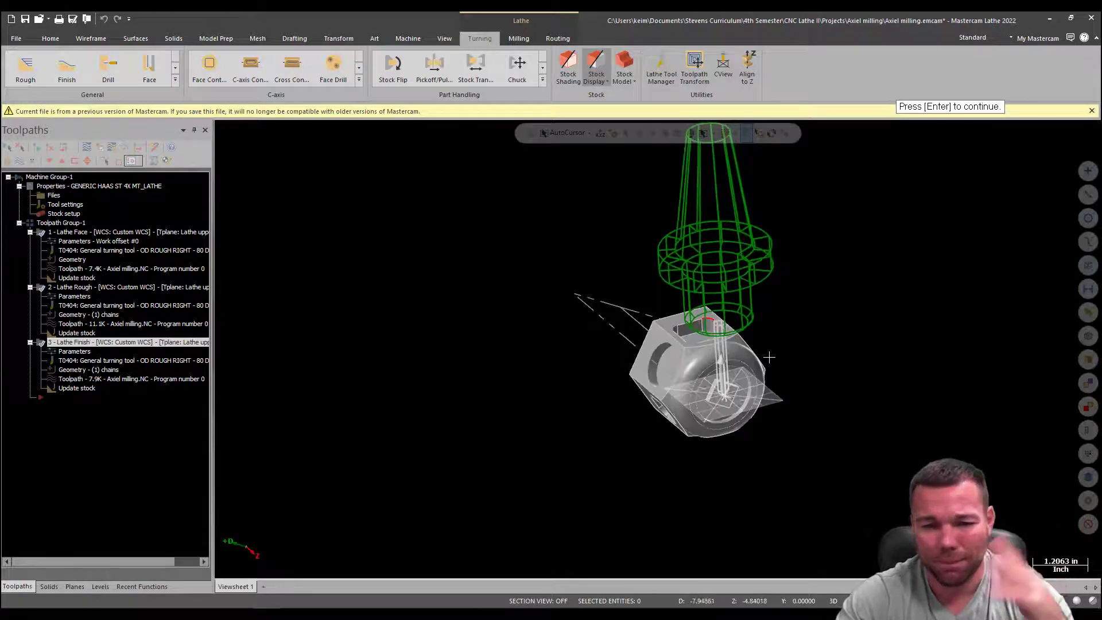
scroll(668, 425, "up", 3)
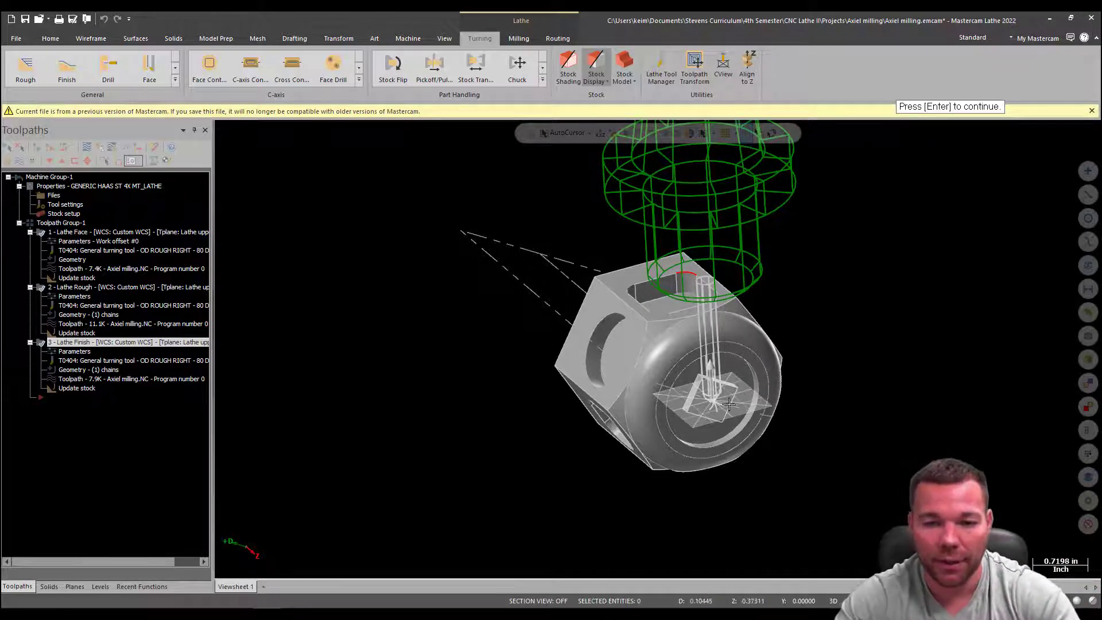
mouse_move(748, 350)
middle_mouse_down()
mouse_move(775, 379)
mouse_move(754, 382)
mouse_move(736, 366)
mouse_move(712, 372)
mouse_move(714, 382)
middle_mouse_up()
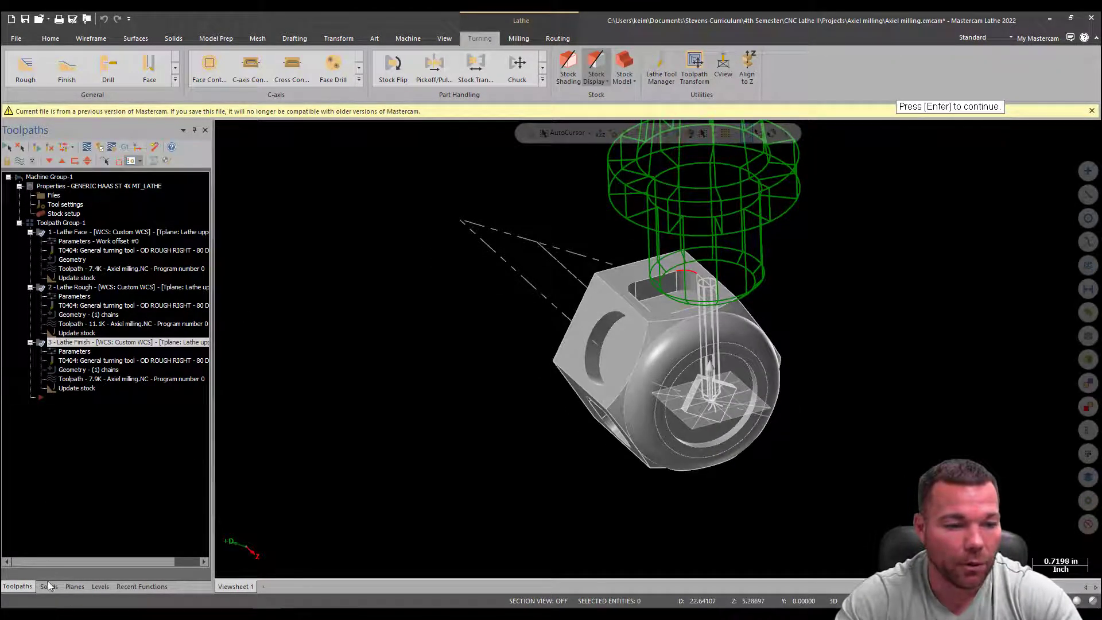
key("Return")
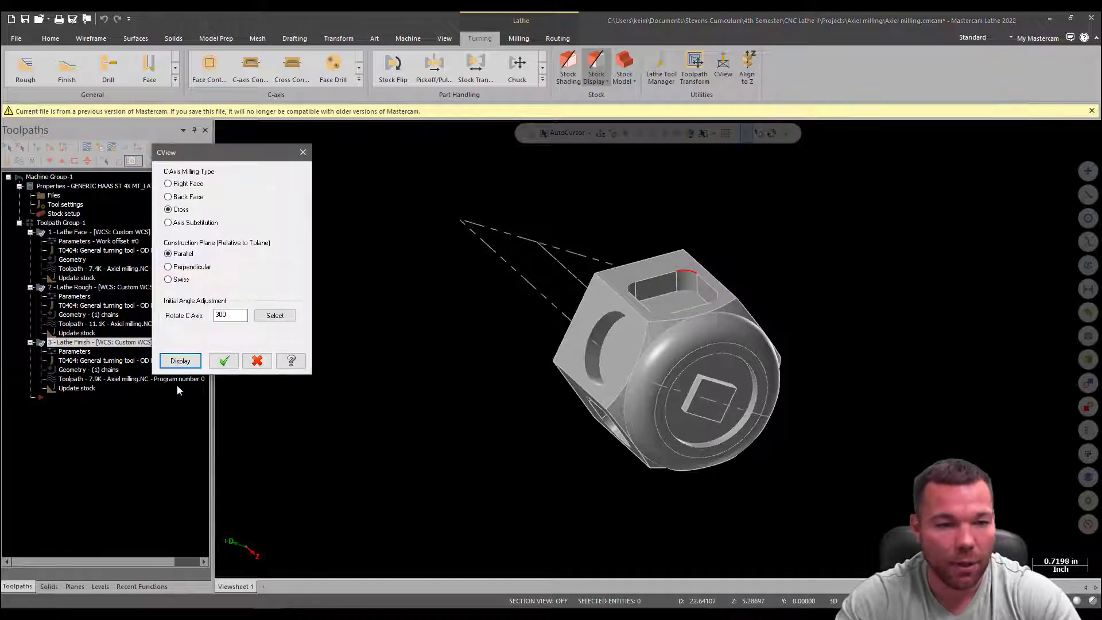
left_click(224, 361)
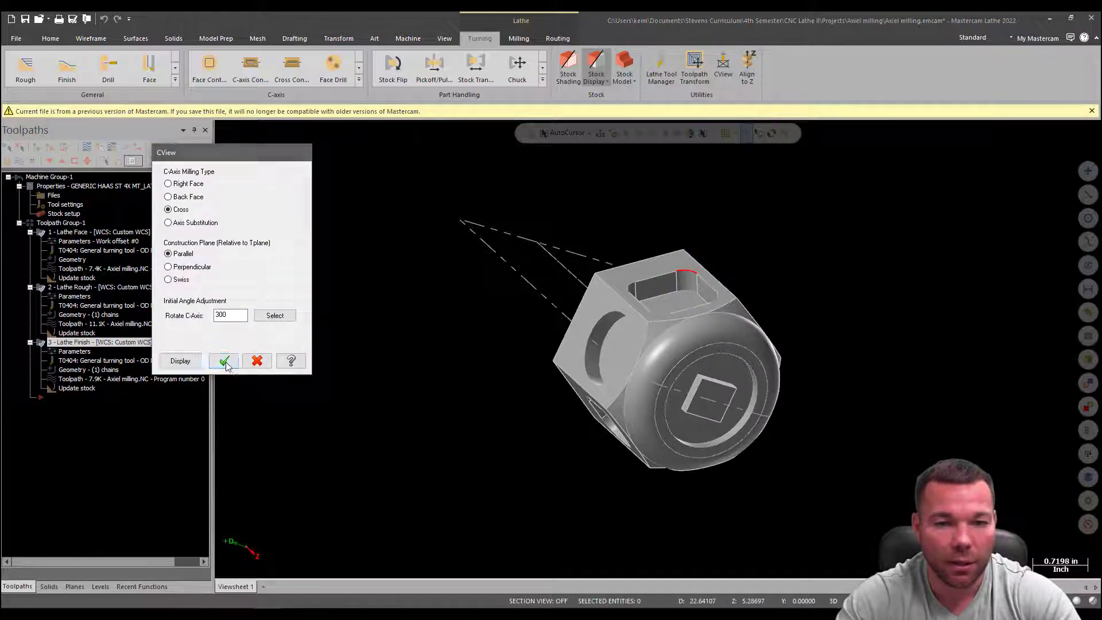
- Inspect the Custom WCS, circle boss, rec boss 2, Rec boss, large square pocket and Top planes
left_click(74, 587)
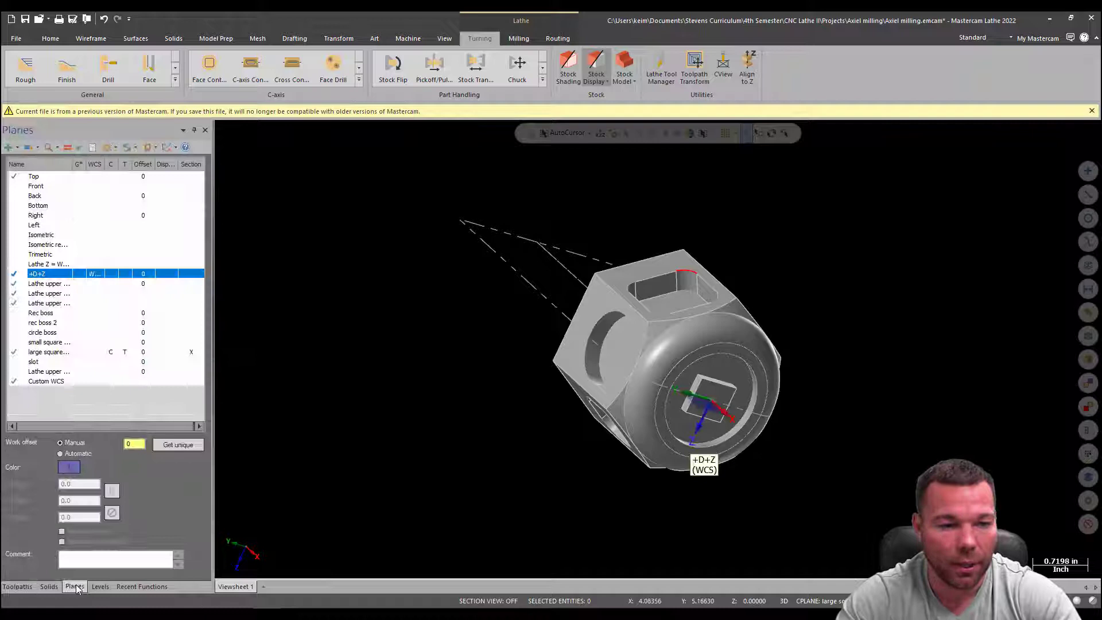
left_click(48, 382)
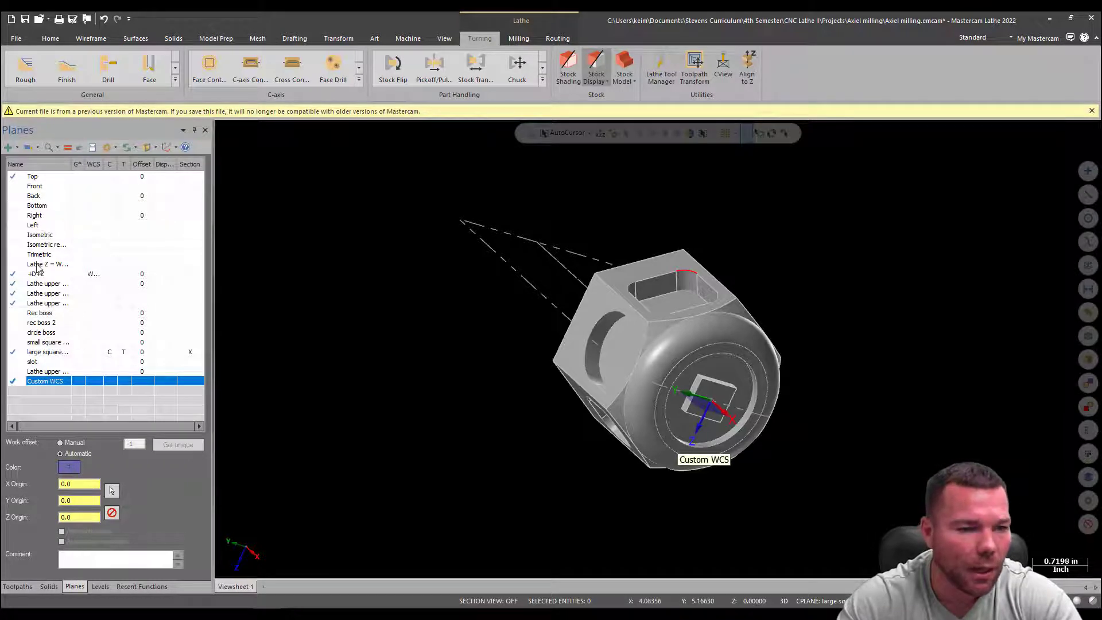
left_click(41, 333)
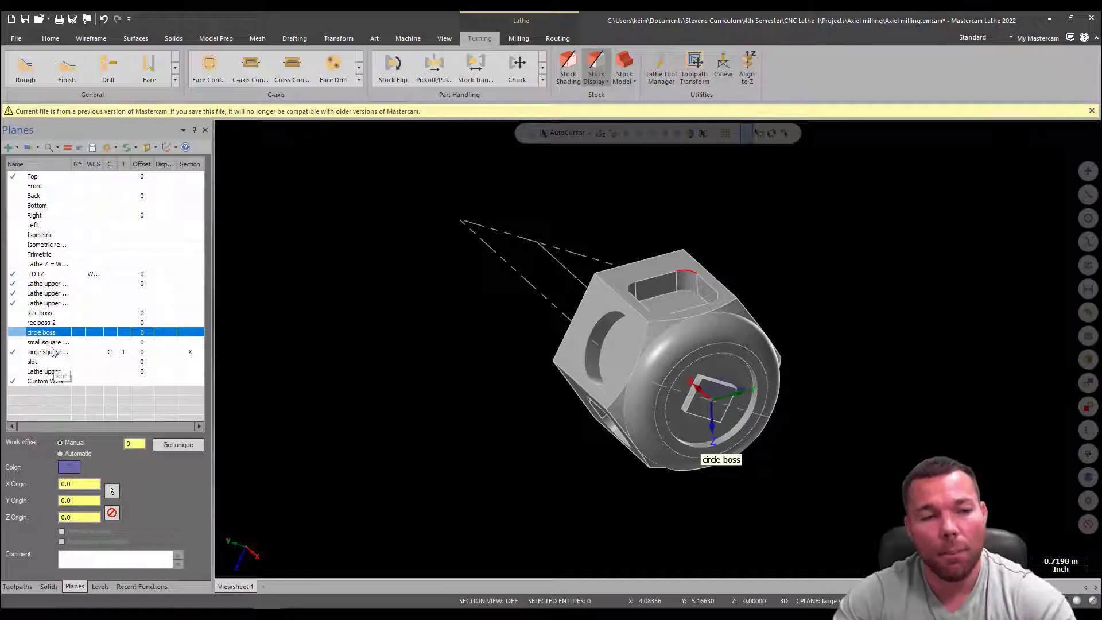
left_click(46, 323)
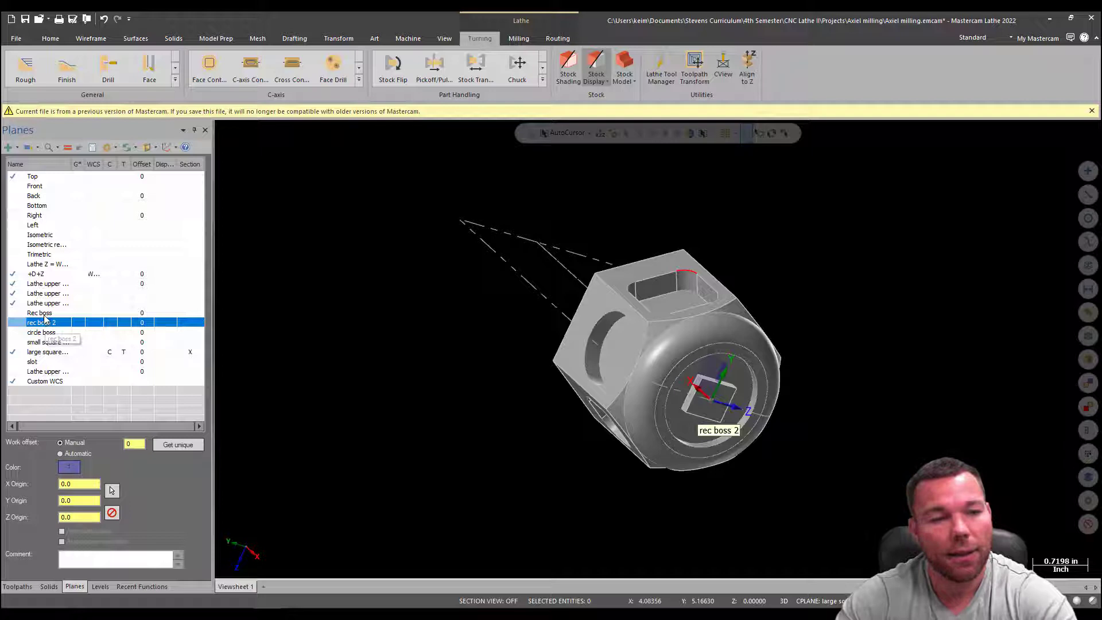
left_click(43, 314)
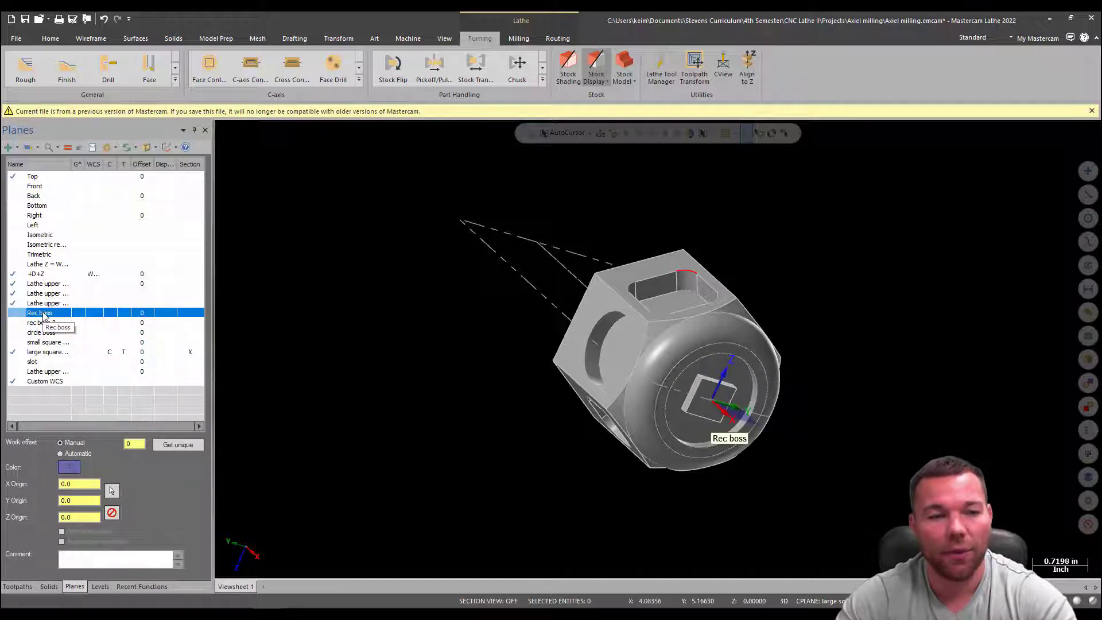
left_click(40, 353)
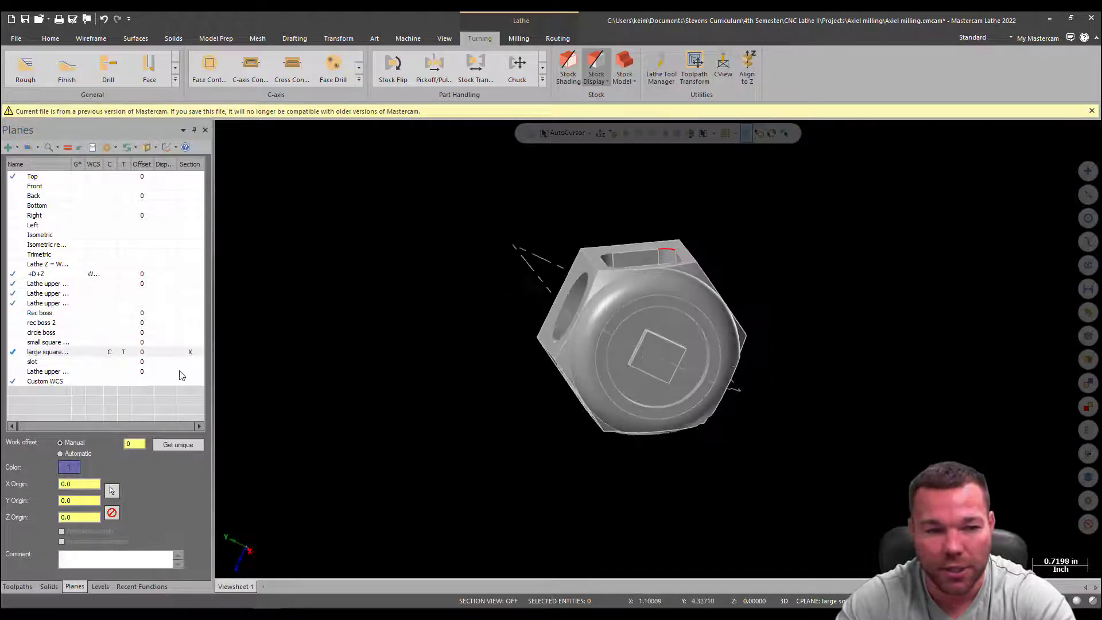
left_click(63, 353)
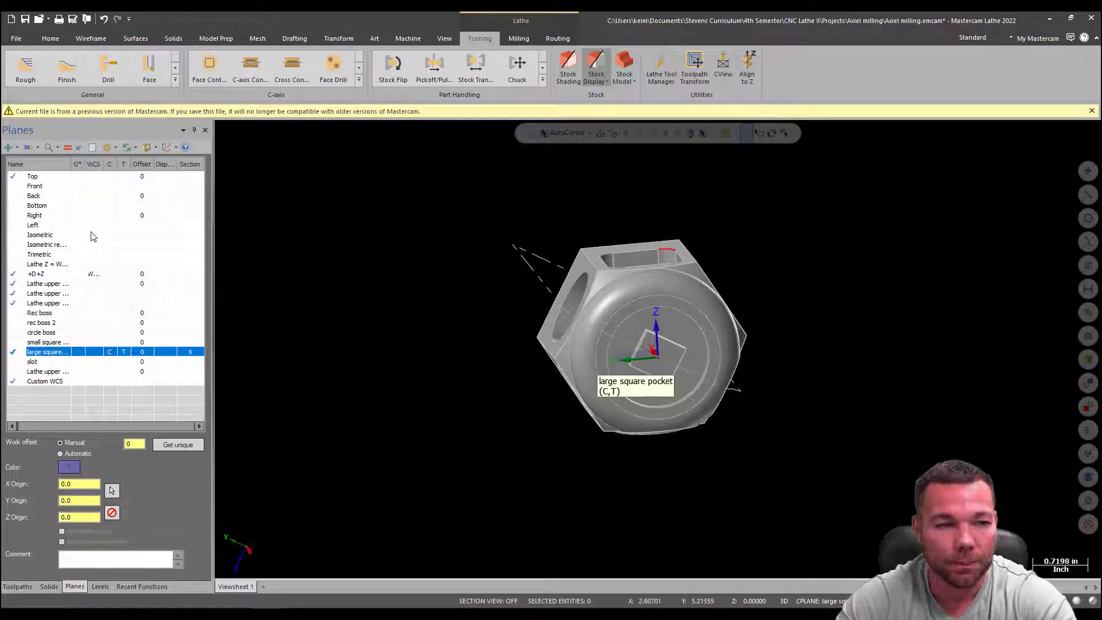
left_click(98, 176)
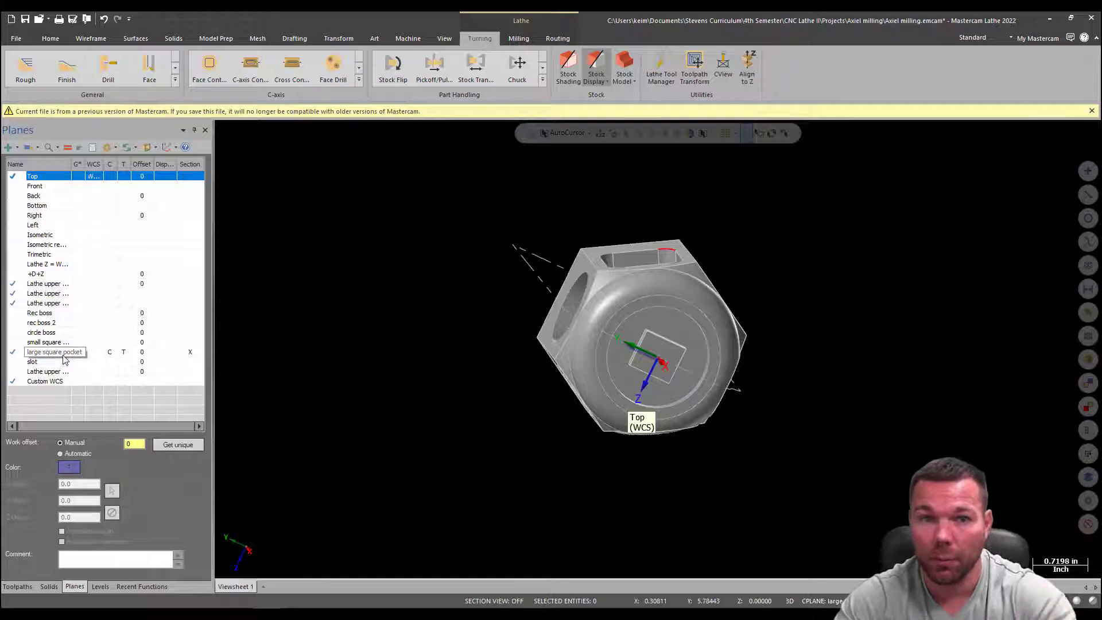
middle_click_drag(458, 425, 499, 421)
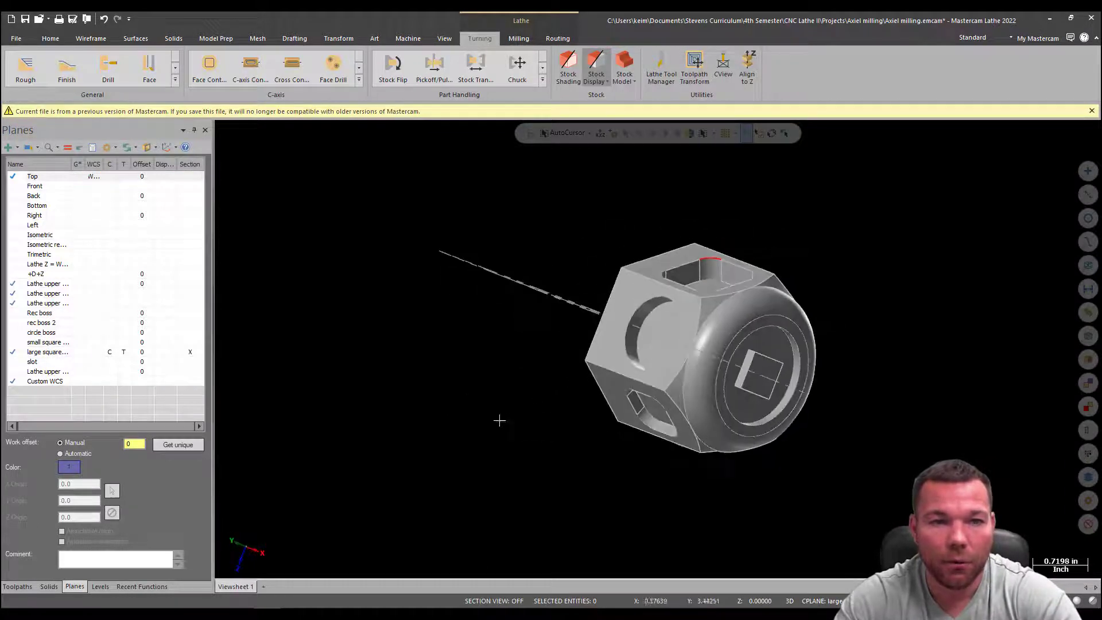
- Start a Dynamic Mill toolpath and chain the solid edge loop around the rectangular boss as its machining region
left_click(518, 39)
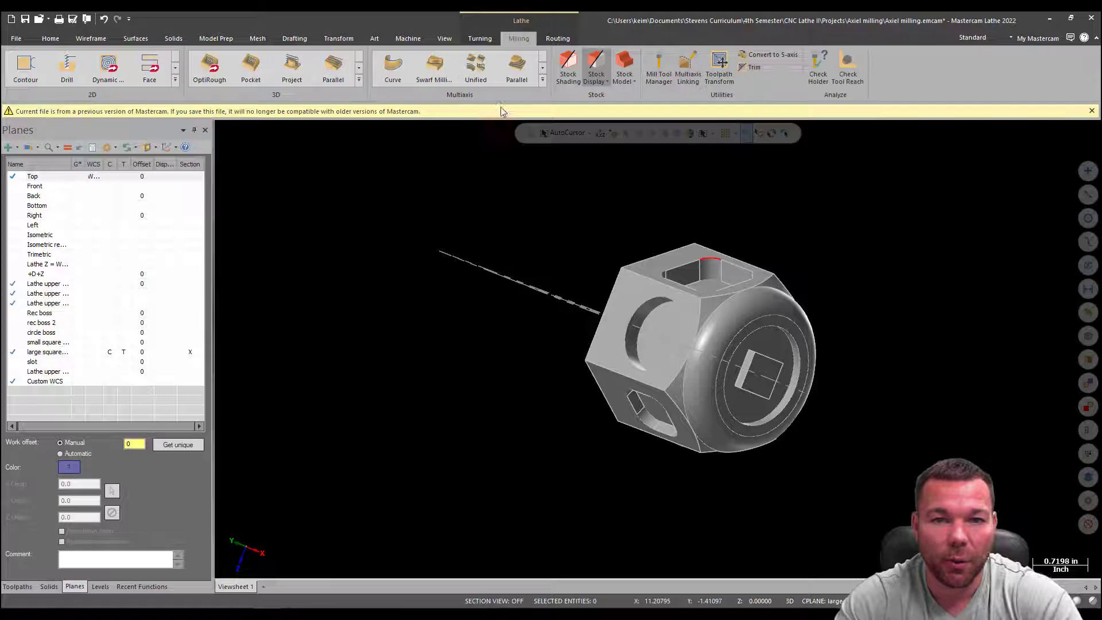
left_click(109, 66)
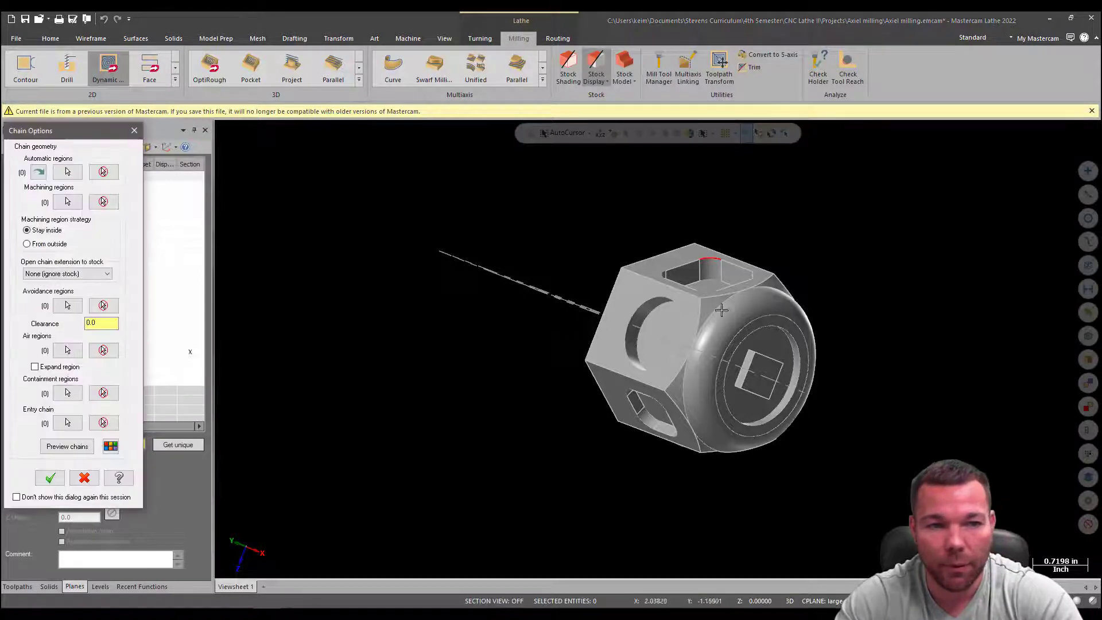
left_click(67, 201)
middle_click_drag(712, 321, 739, 286)
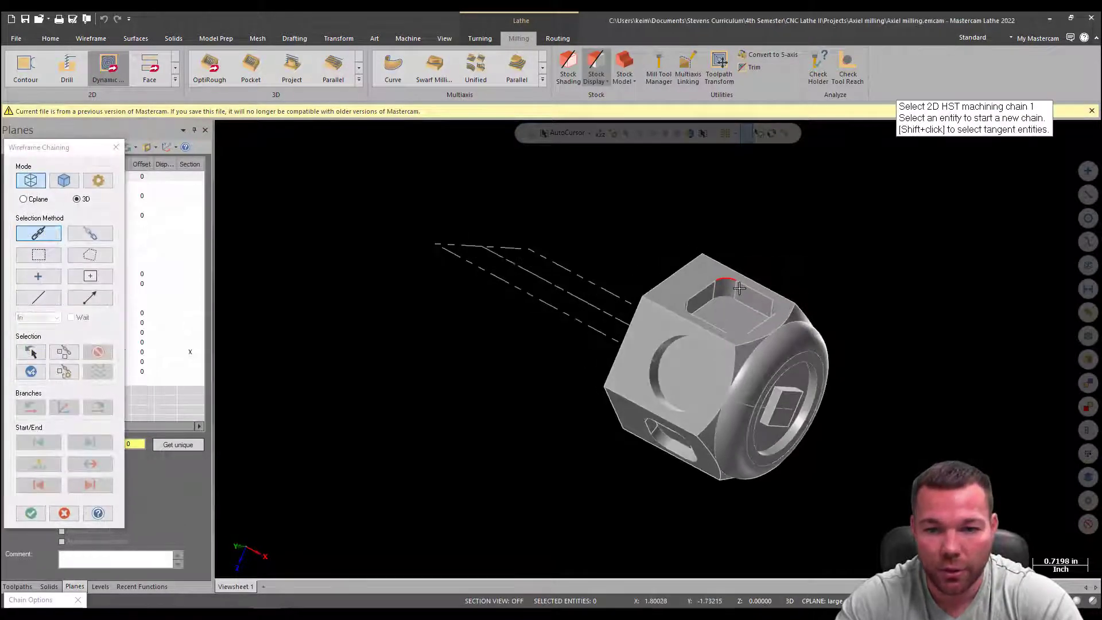
left_click(63, 181)
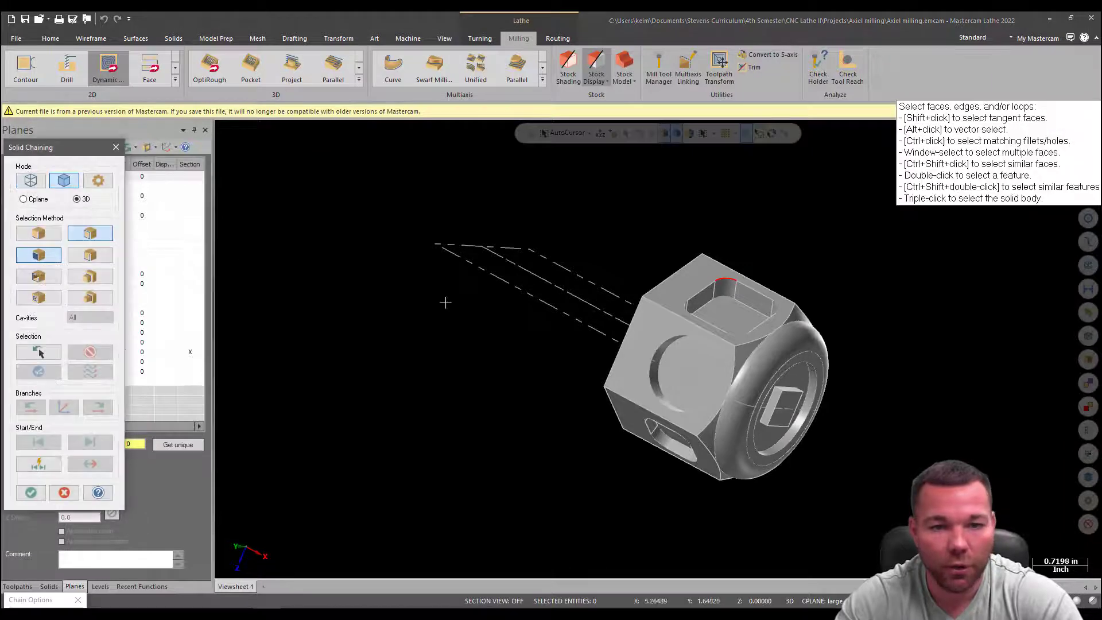
left_click(38, 255)
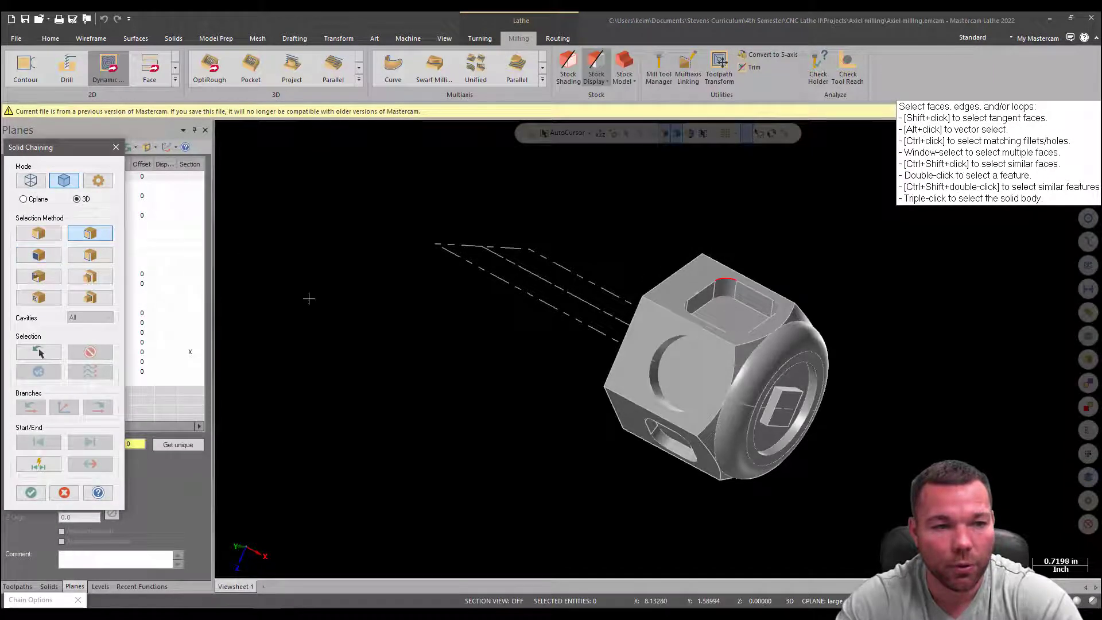
left_click(753, 289)
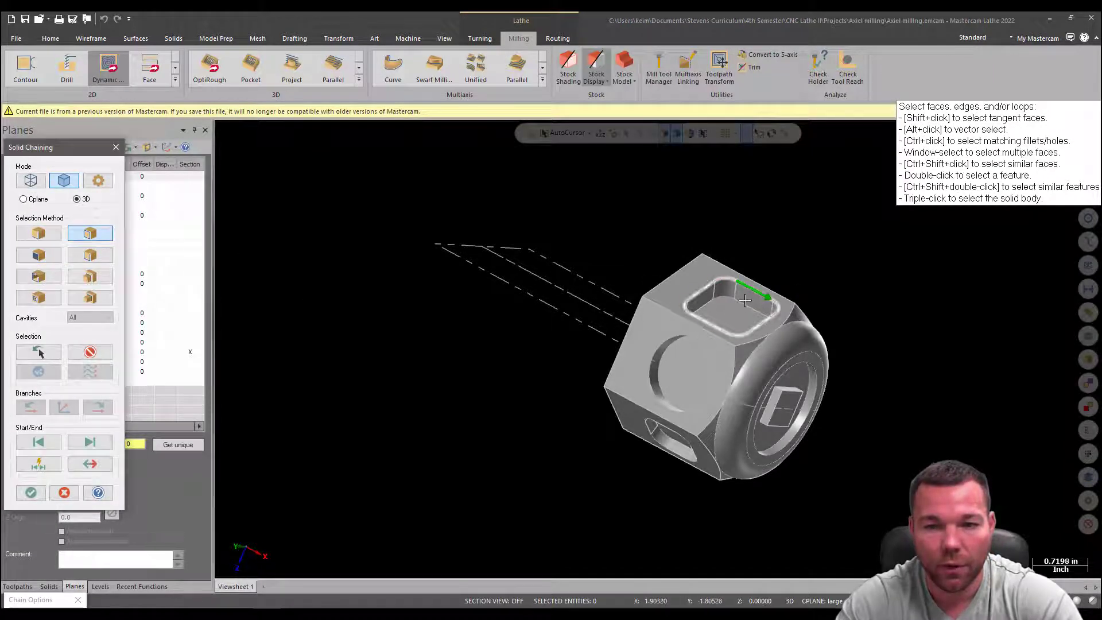
left_click(31, 494)
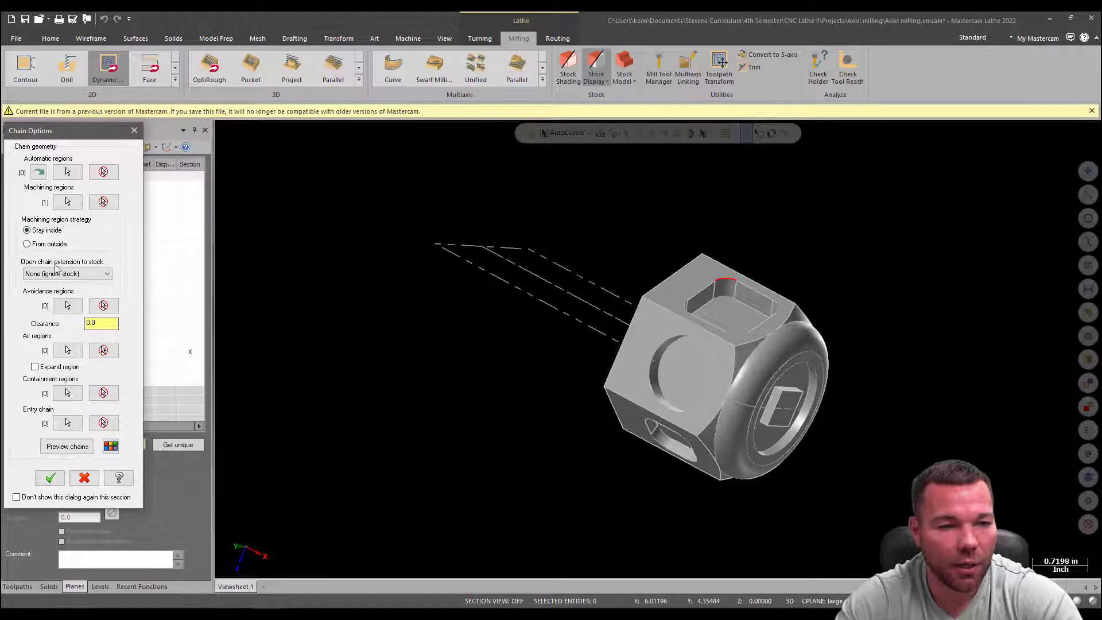
left_click(50, 478)
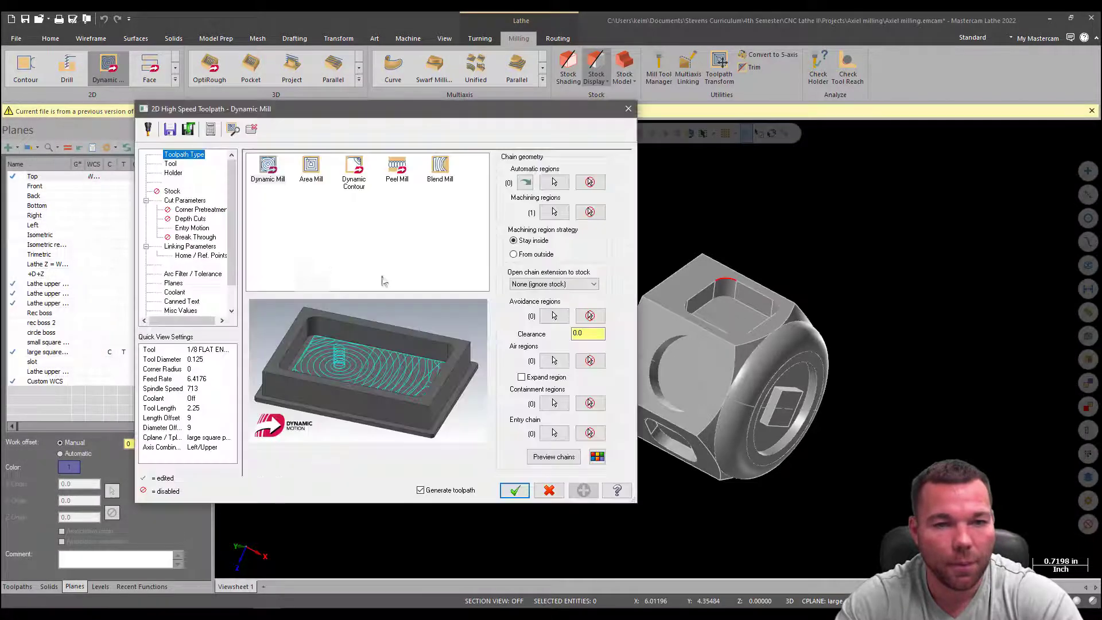
- Choose the 3/8 flat endmill for the Dynamic Mill toolpath
left_click(171, 164)
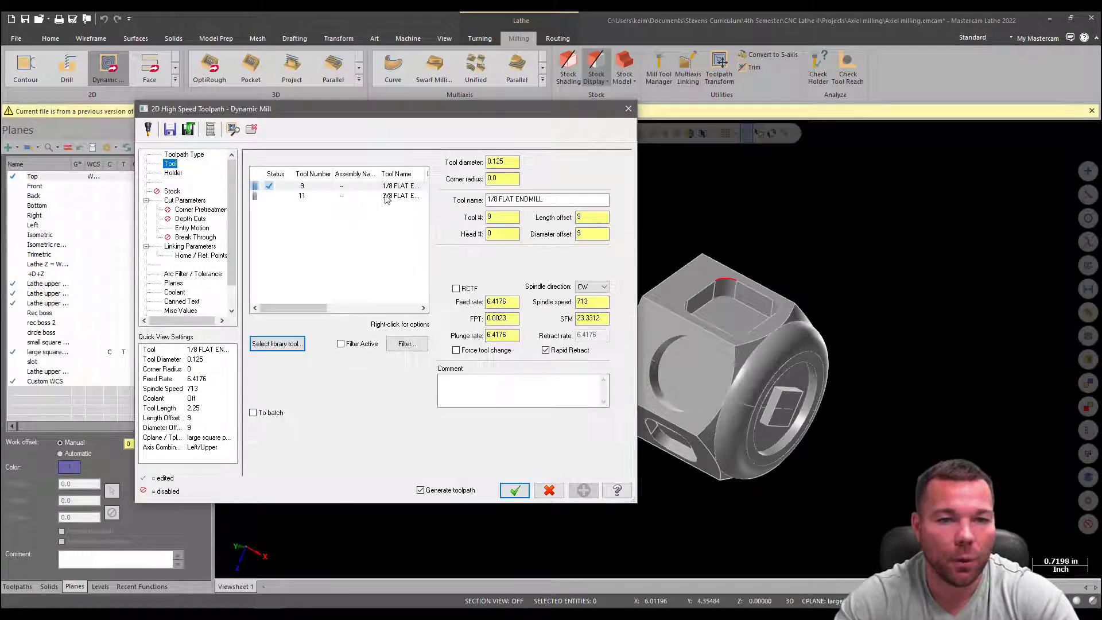
left_click(395, 197)
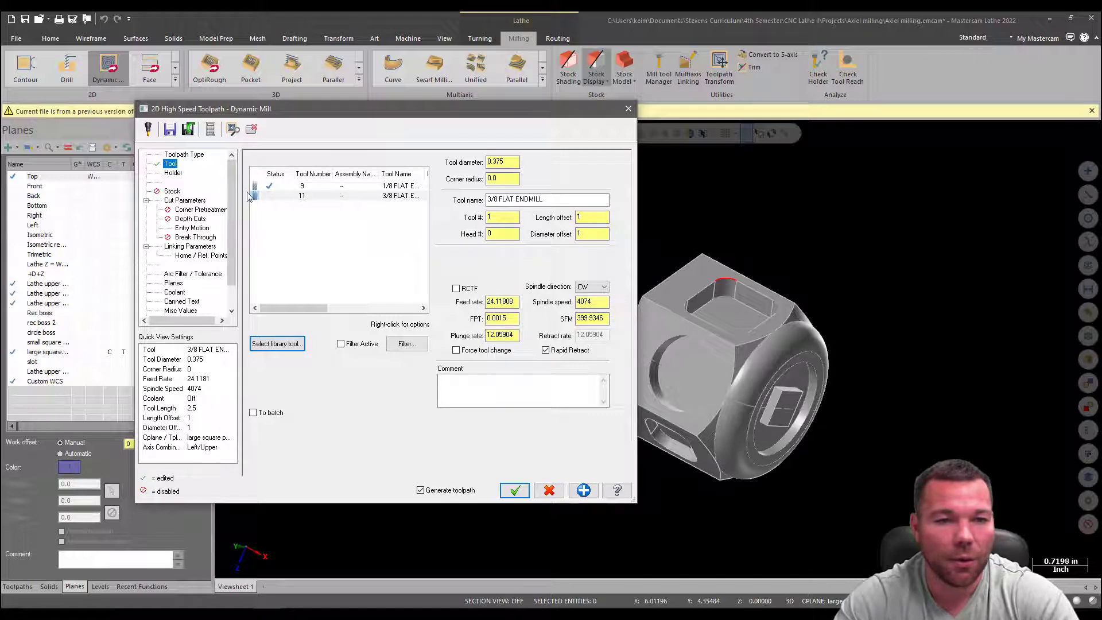
left_click(174, 174)
left_click(172, 191)
left_click(178, 201)
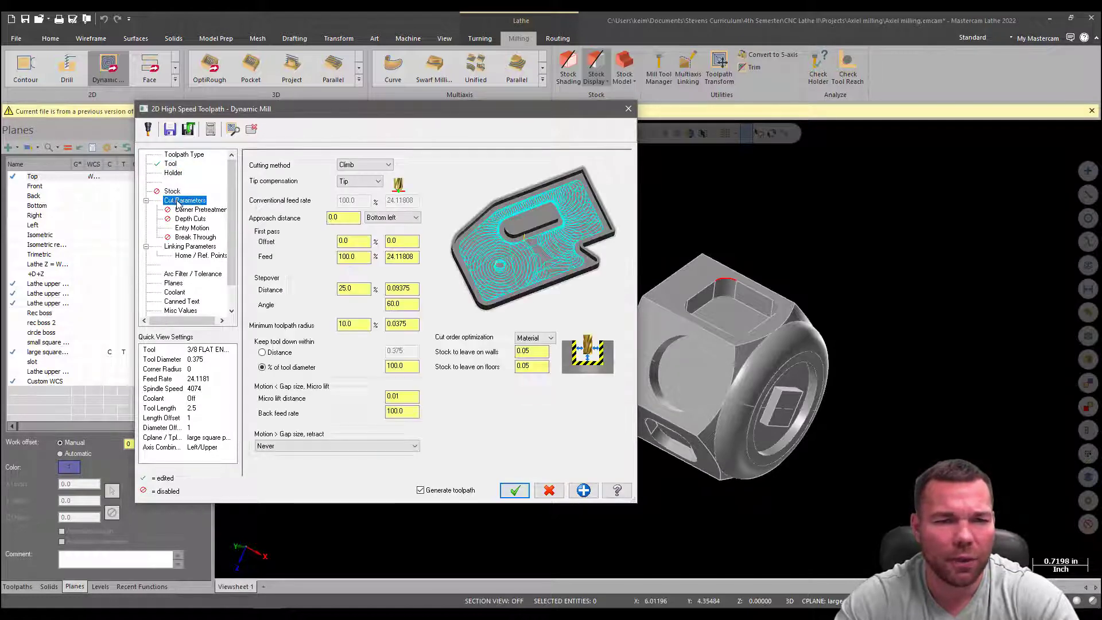
- Set the stock to leave on walls to 0 in the cut parameters
double_click(531, 352)
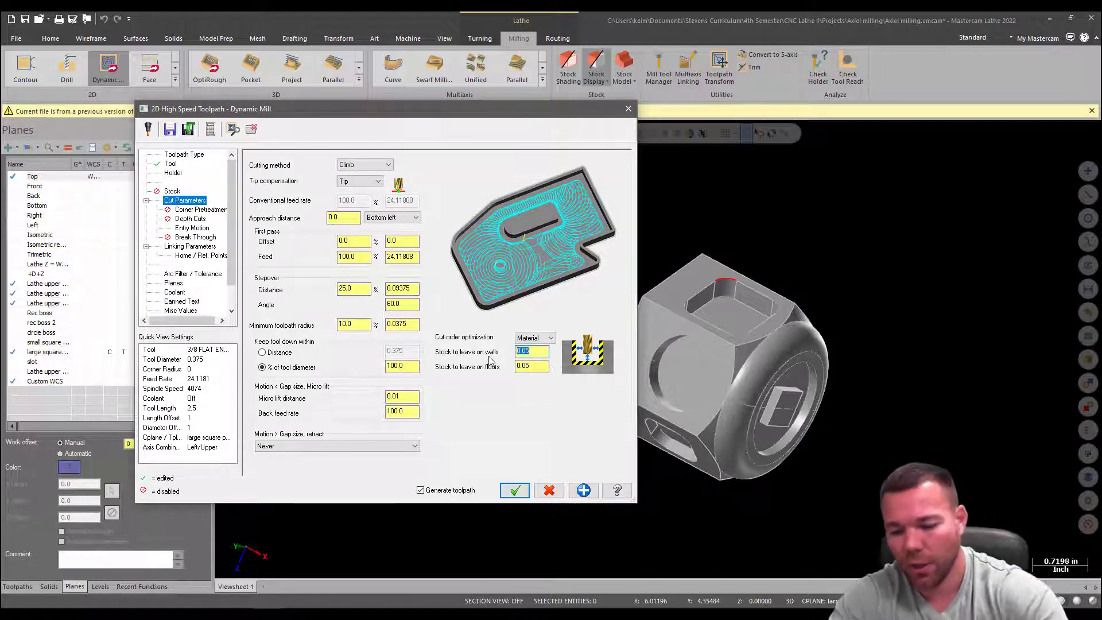
type("0")
key("Tab")
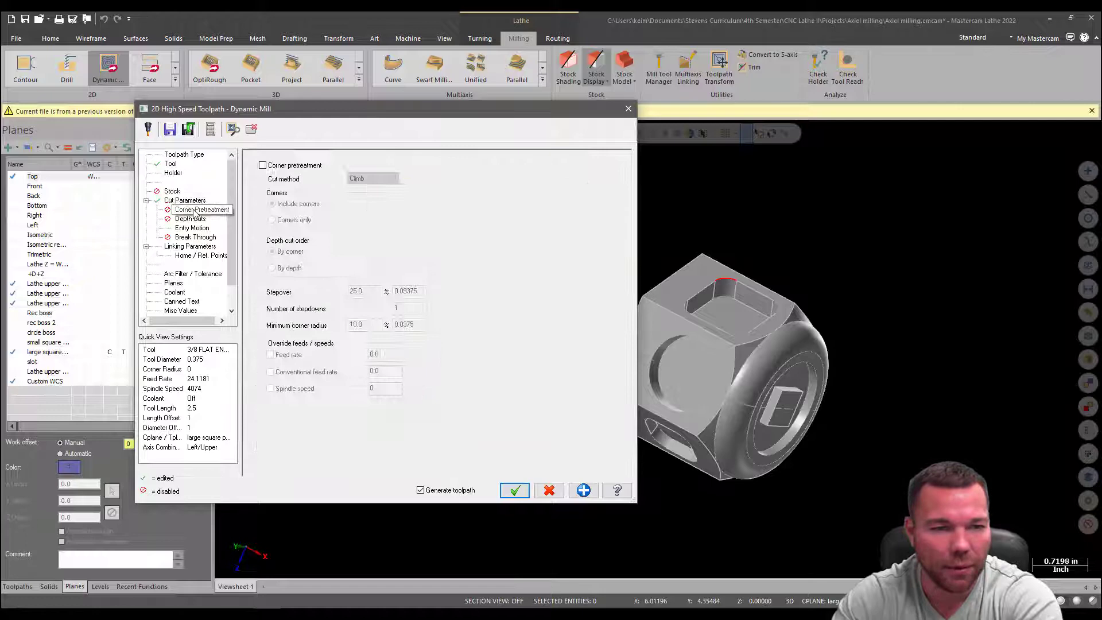
left_click(185, 247)
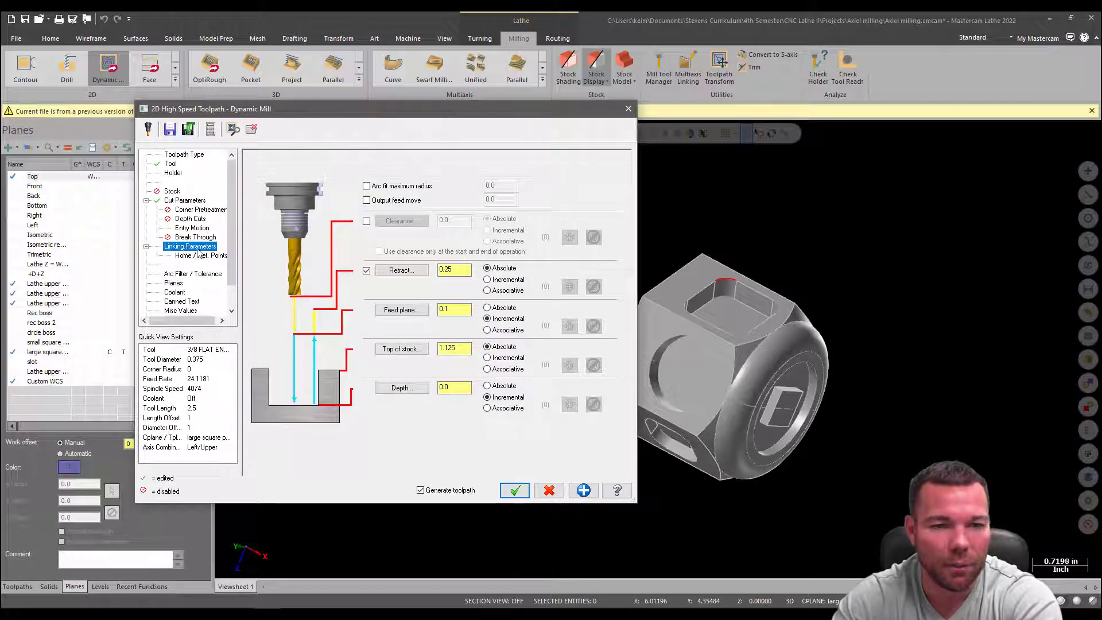
- Set the cutting depth to -0.3 from a picked edge point and top of stock to 0.1
left_click(402, 388)
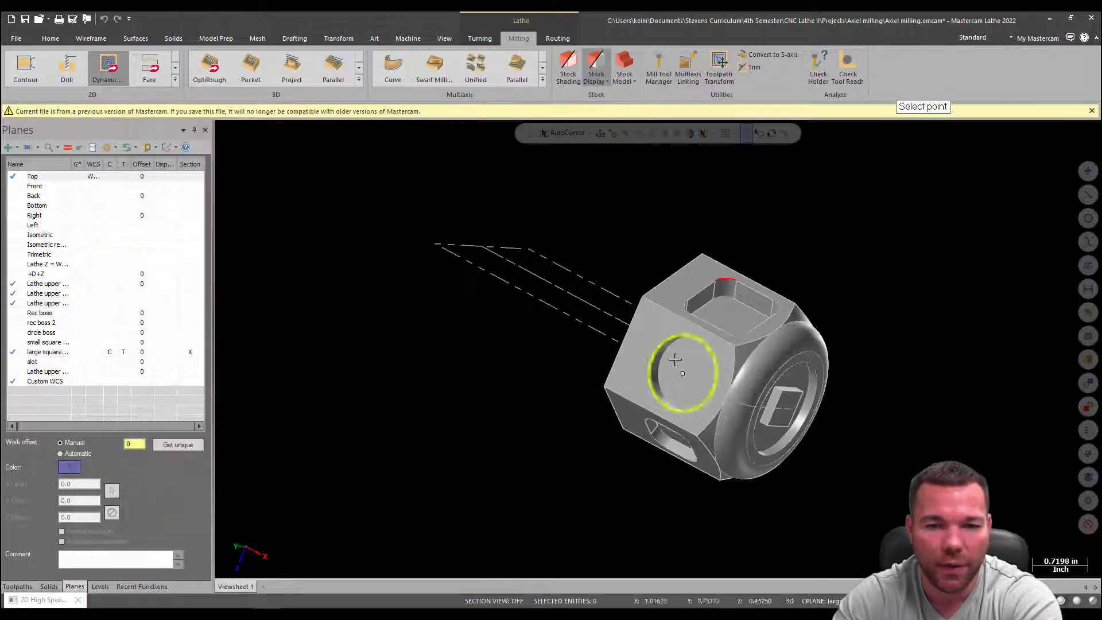
left_click(735, 302)
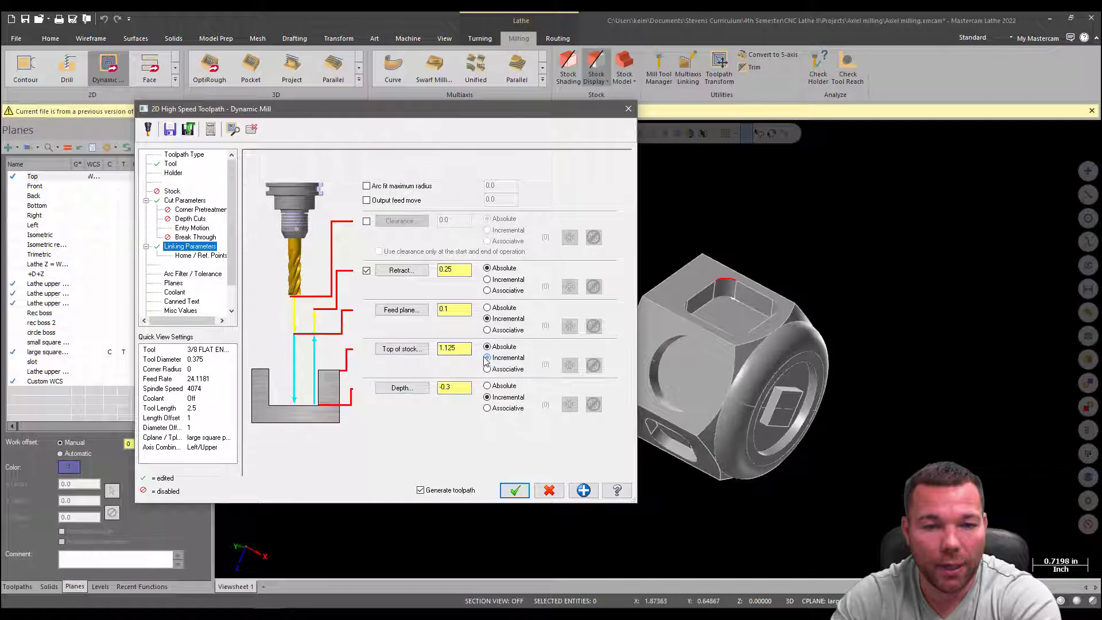
type(".1")
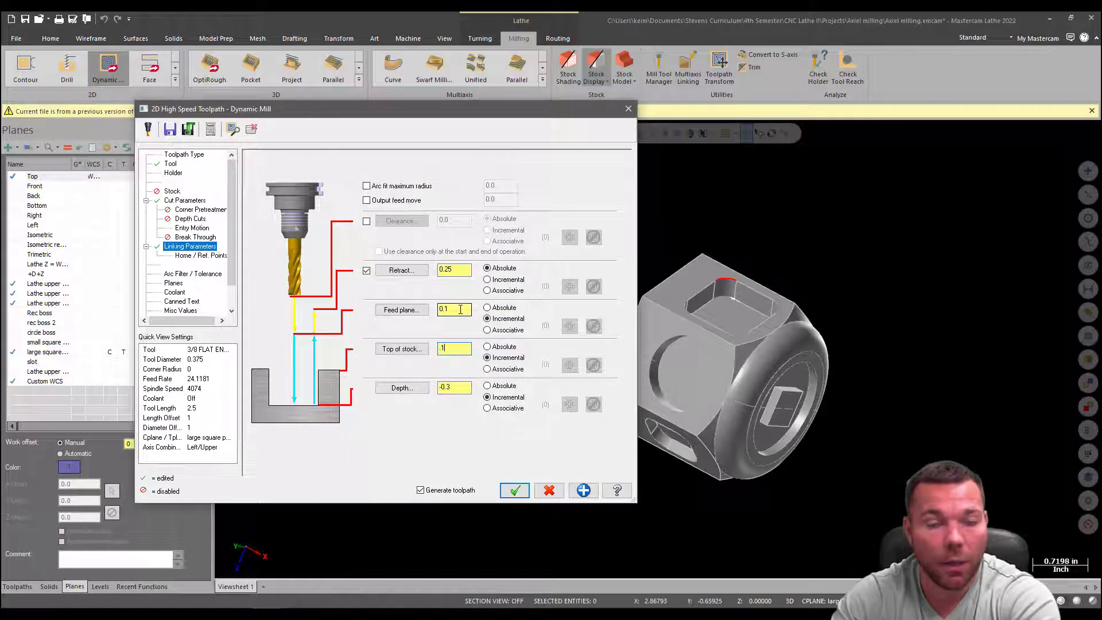
left_click_drag(463, 270, 428, 269)
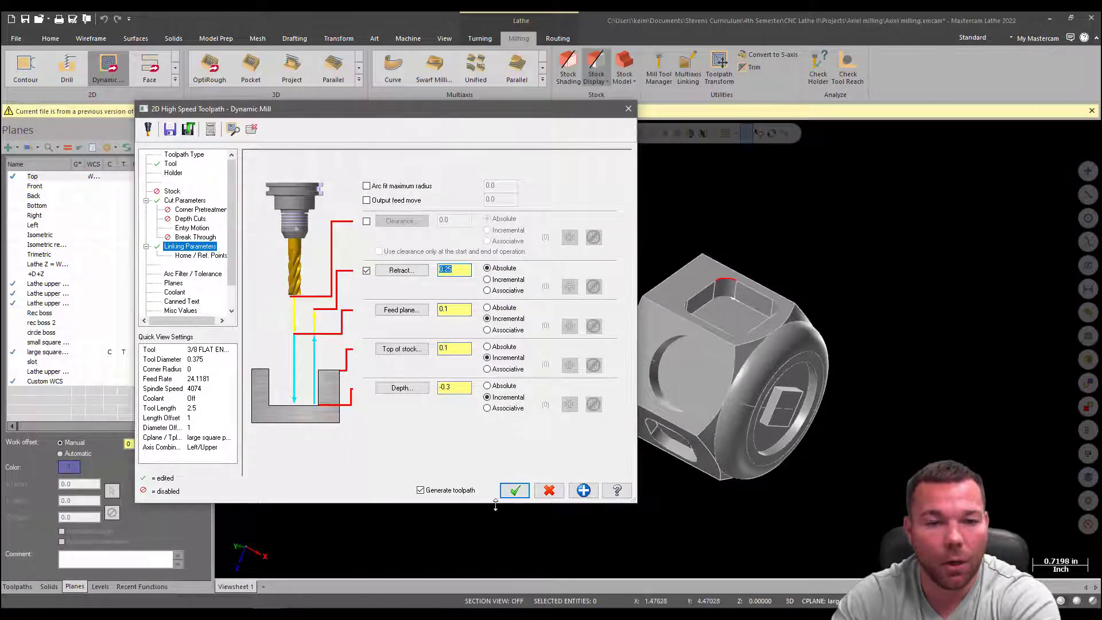
- Turn flood coolant on and accept to generate the Dynamic Mill toolpath
left_click(179, 293)
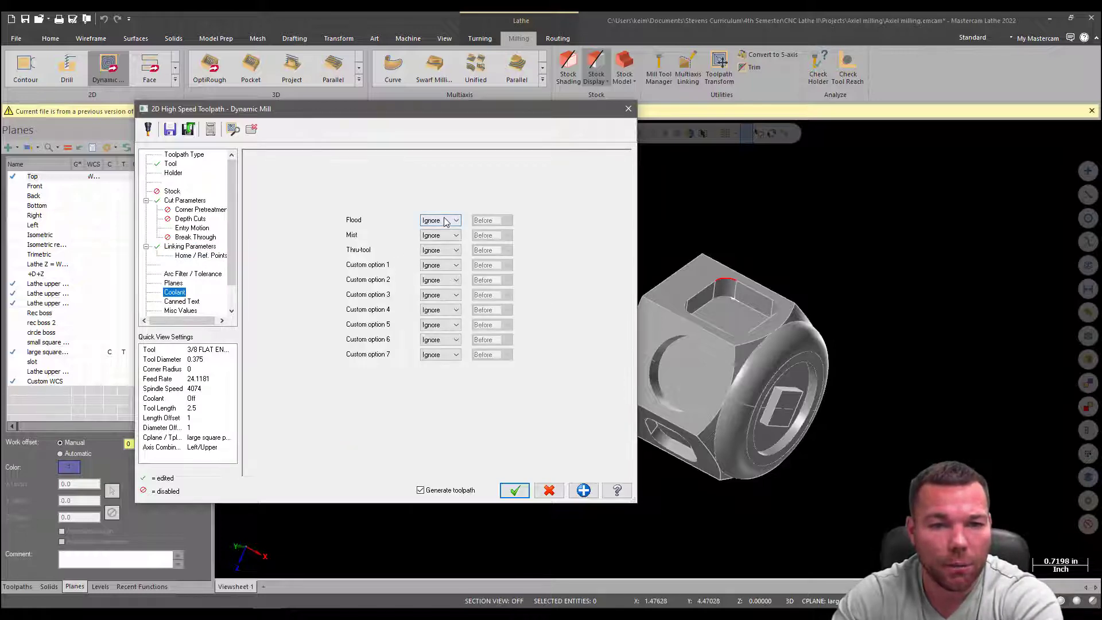
left_click(445, 223)
left_click(432, 228)
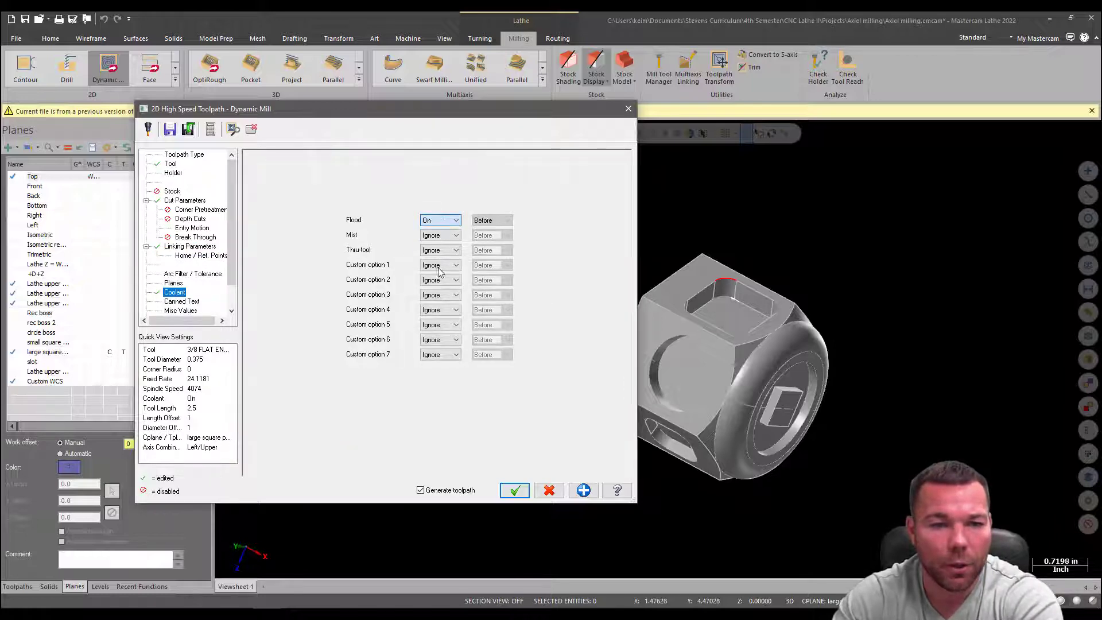
left_click(516, 492)
- Review the toolpath list, which shows operation 4, a 2D Dynamic Mill with the 3/8 flat endmill
mouse_move(660, 373)
middle_mouse_down()
mouse_move(763, 309)
mouse_move(712, 368)
mouse_move(766, 298)
middle_mouse_up()
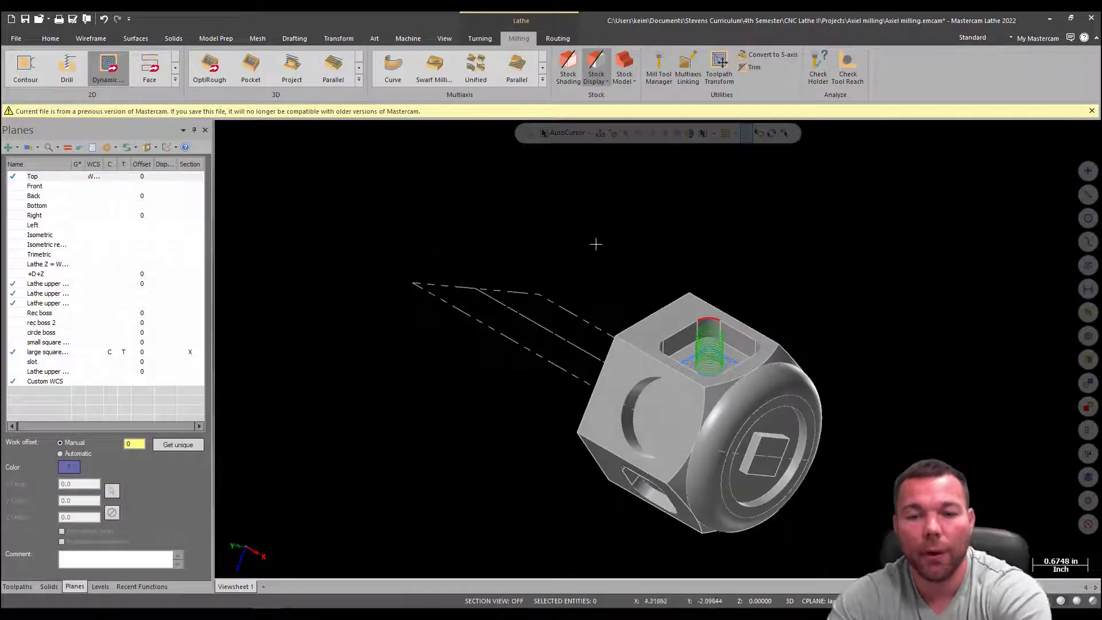
left_click(17, 586)
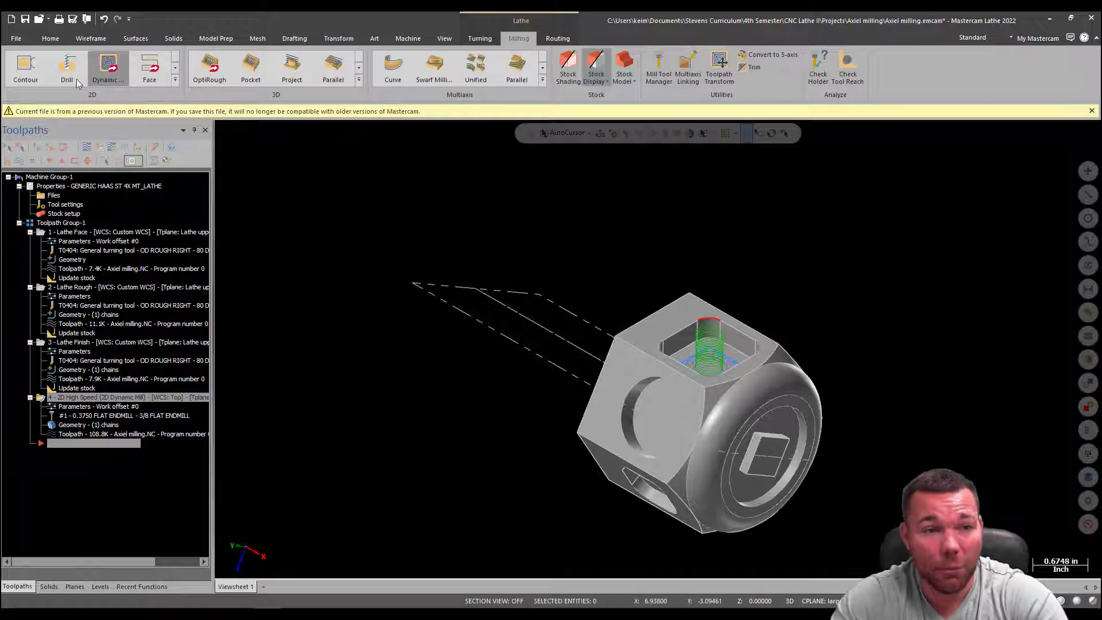
left_click(178, 84)
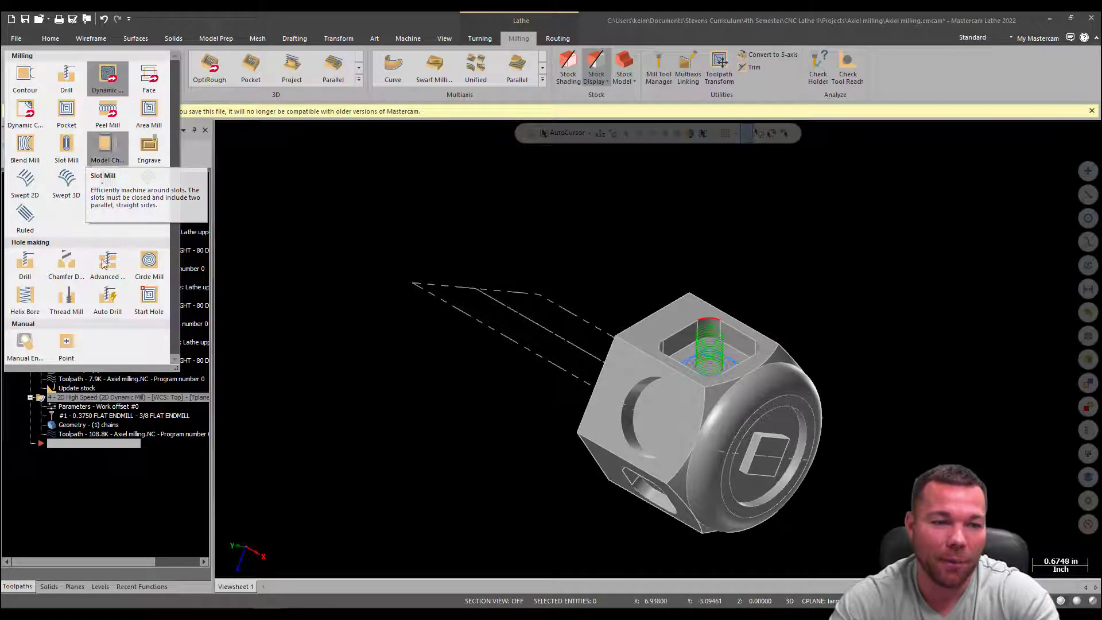
left_click(77, 586)
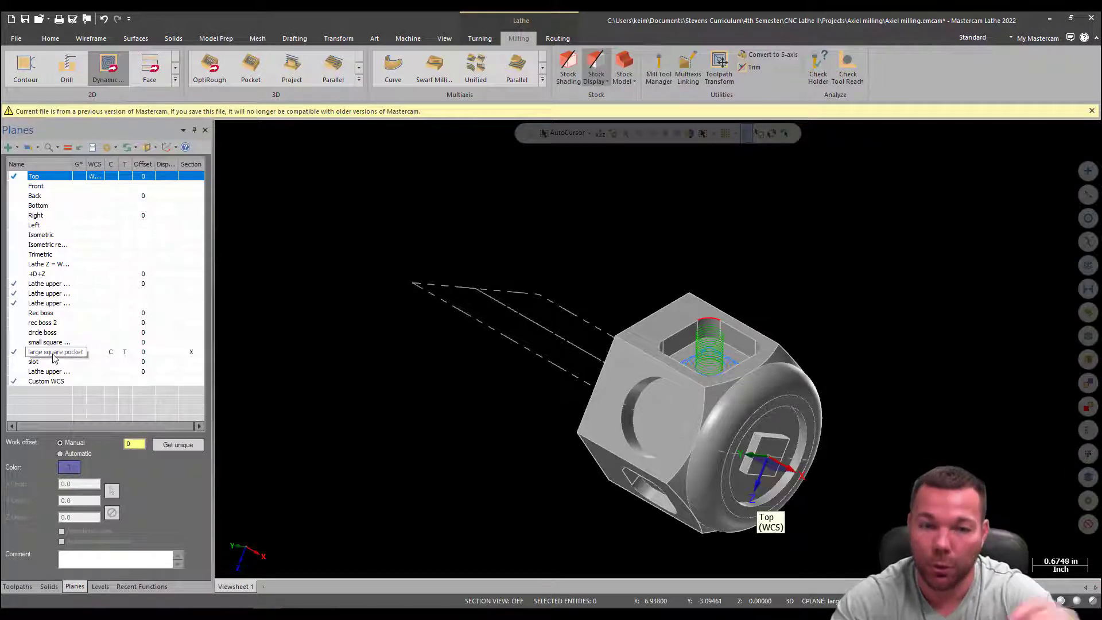
left_click(17, 586)
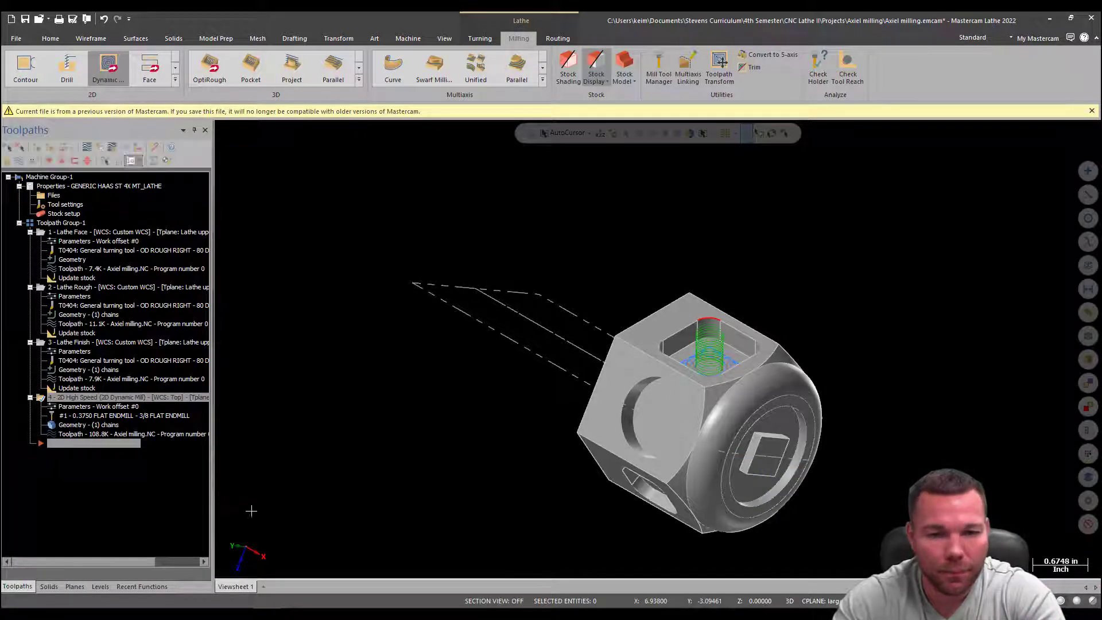
mouse_move(801, 274)
middle_mouse_down()
mouse_move(775, 313)
mouse_move(475, 316)
mouse_move(409, 221)
mouse_move(647, 263)
middle_mouse_up()
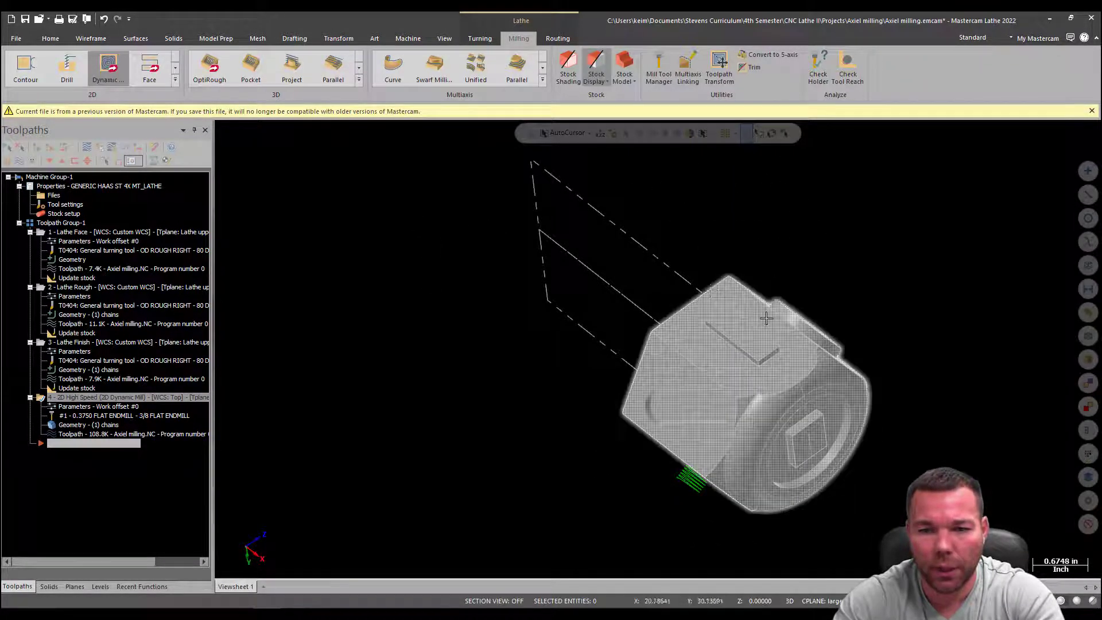
- Make level 3 'rec boss' visible and inspect its red rectangle outline on the top flat
middle_click_drag(775, 395, 762, 361)
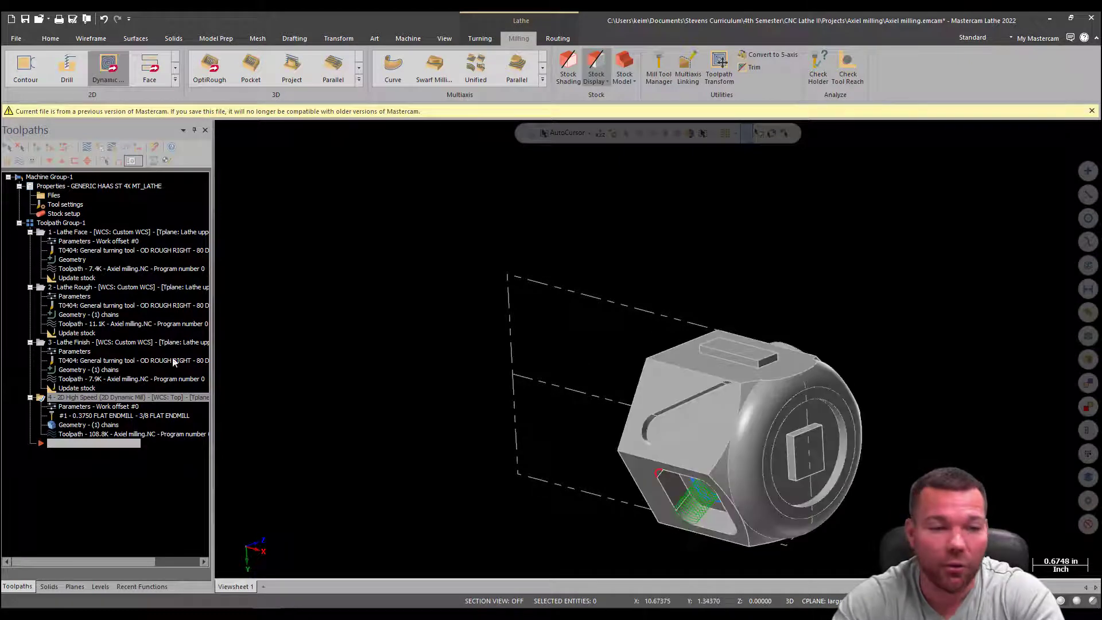
left_click(100, 586)
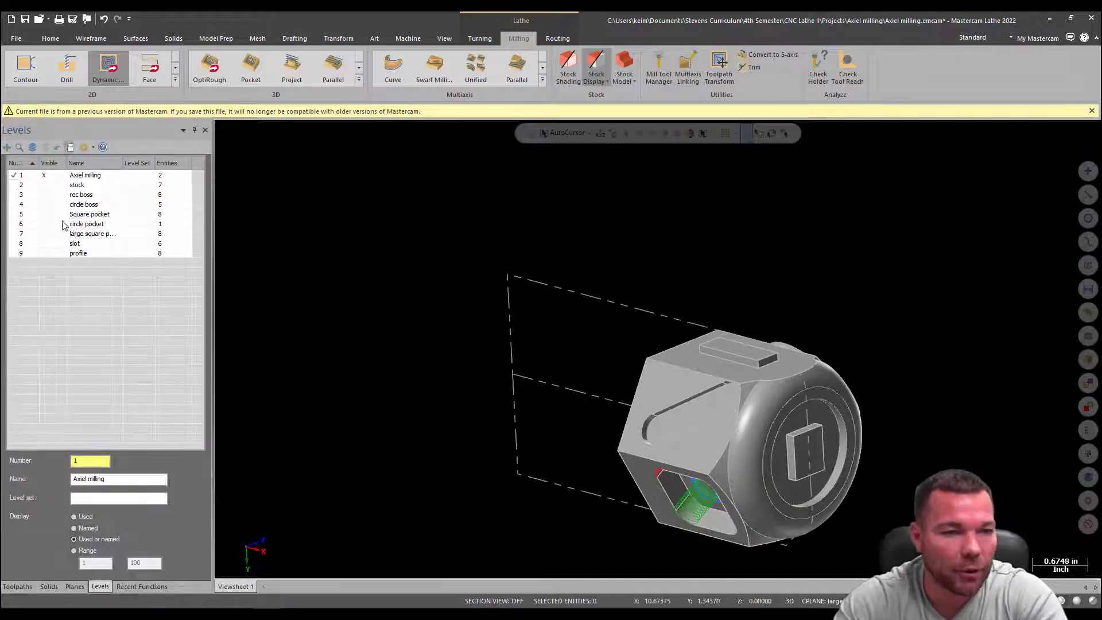
left_click(54, 195)
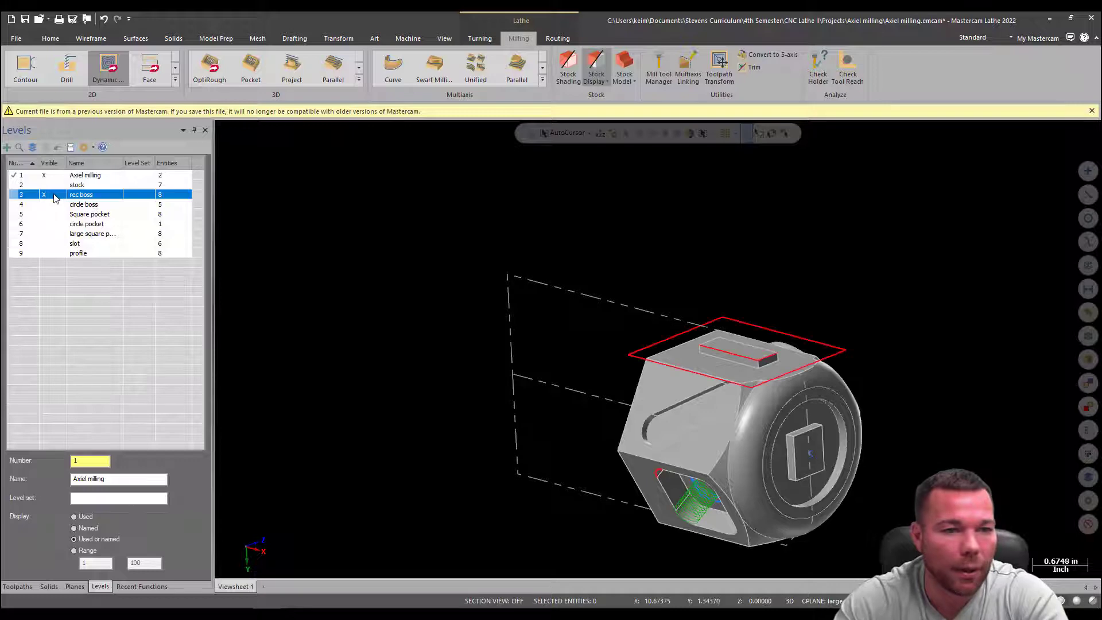
mouse_move(261, 302)
middle_mouse_down()
mouse_move(649, 322)
mouse_move(618, 426)
mouse_move(643, 332)
mouse_move(718, 344)
middle_mouse_up()
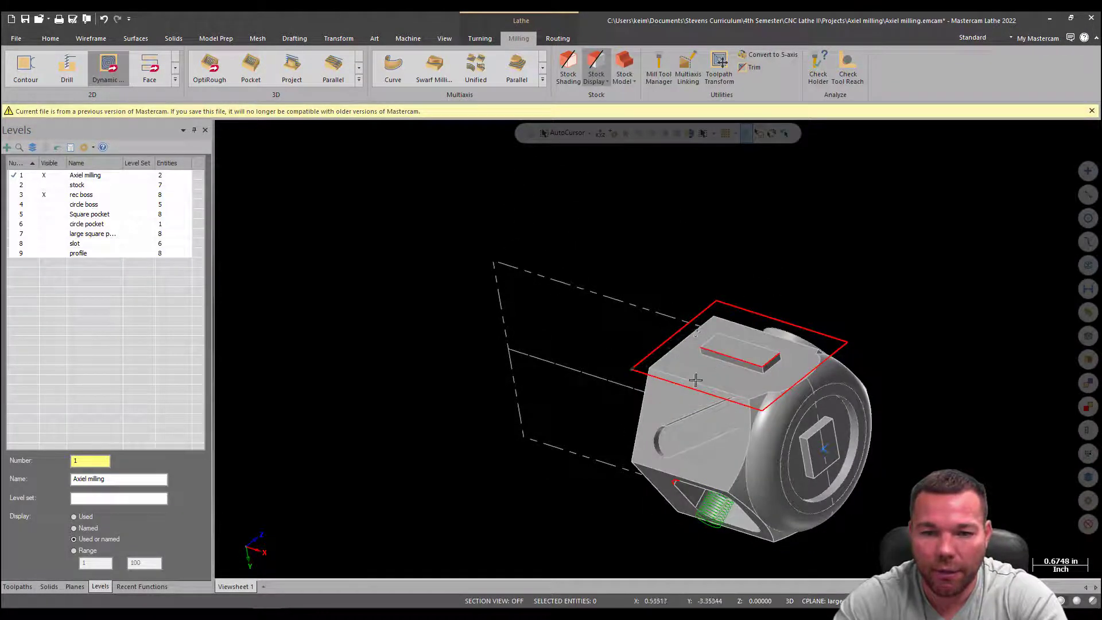
mouse_move(828, 392)
middle_mouse_down()
mouse_move(817, 320)
mouse_move(803, 363)
mouse_move(811, 379)
middle_mouse_up()
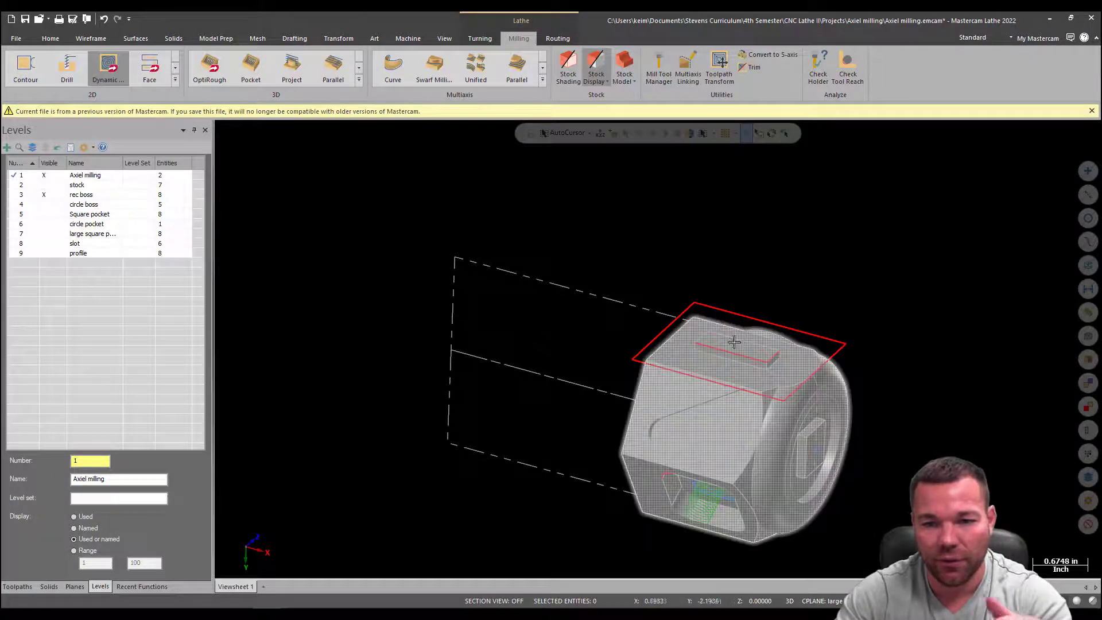
left_click(113, 68)
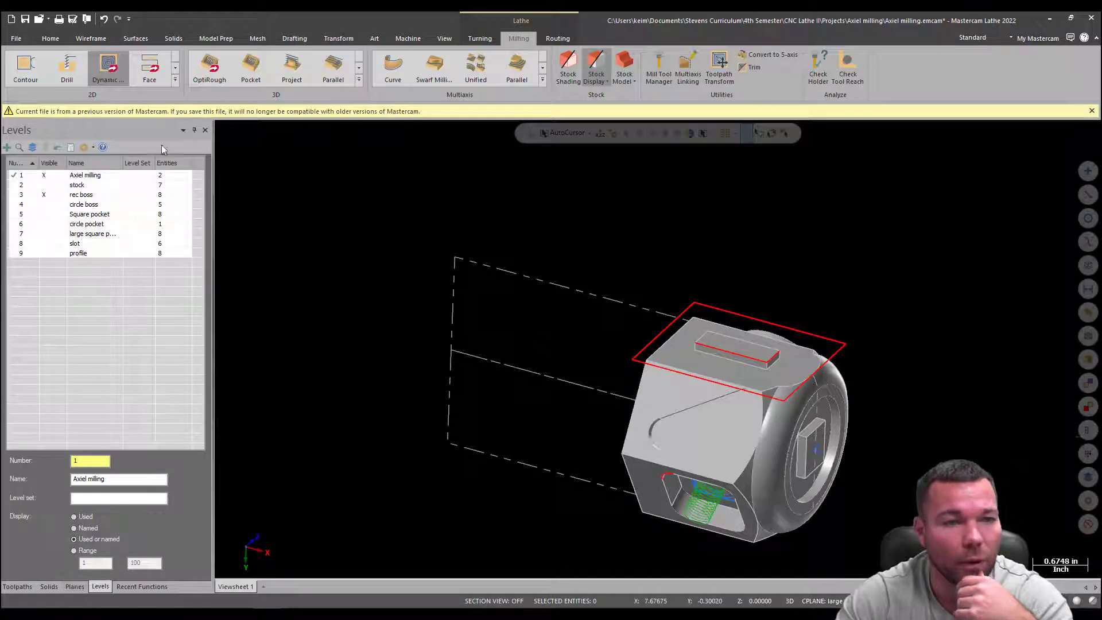
- Start a new Dynamic Mill and chain the red wireframe rectangle as the machining region
left_click(107, 69)
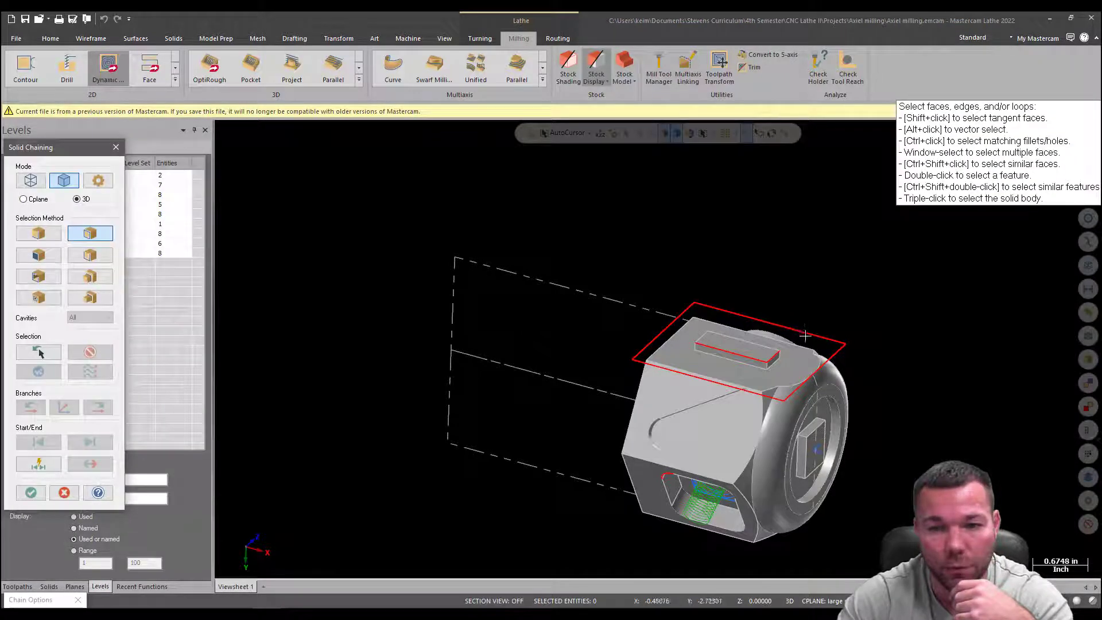
left_click(30, 180)
left_click(787, 324)
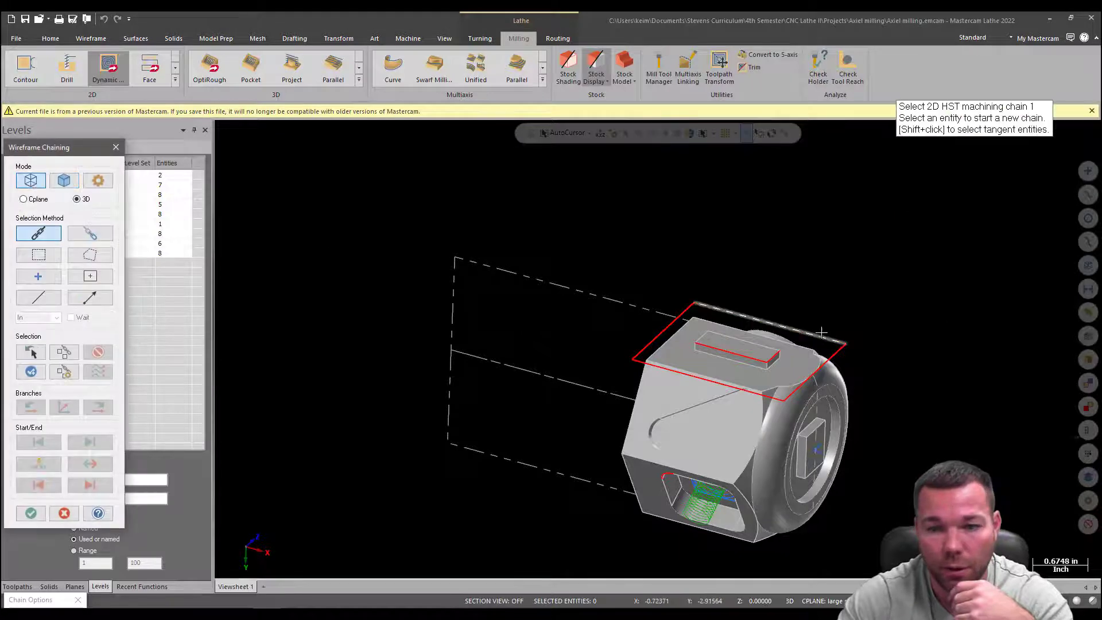
left_click(31, 514)
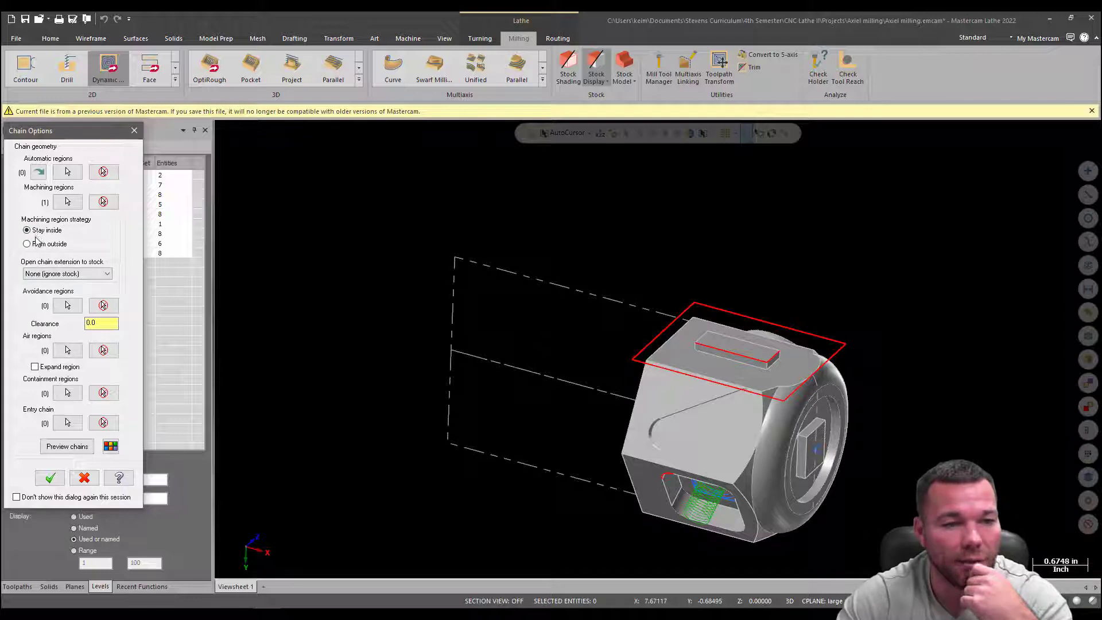
- Chain the boss's top edge loop as the avoidance region and accept the chains
left_click(67, 304)
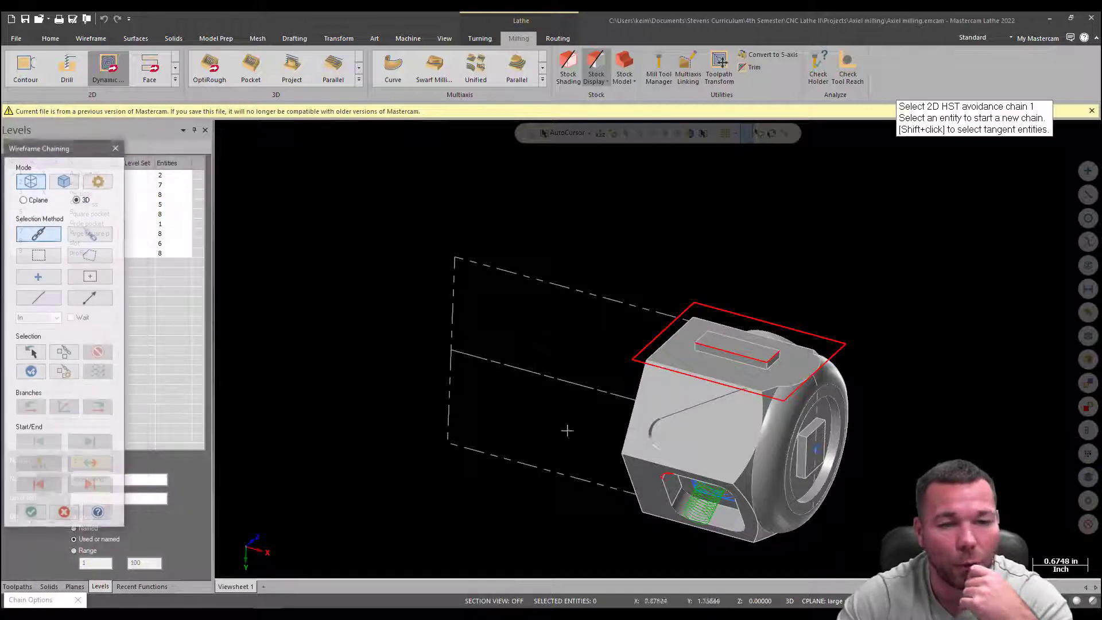
left_click(754, 359)
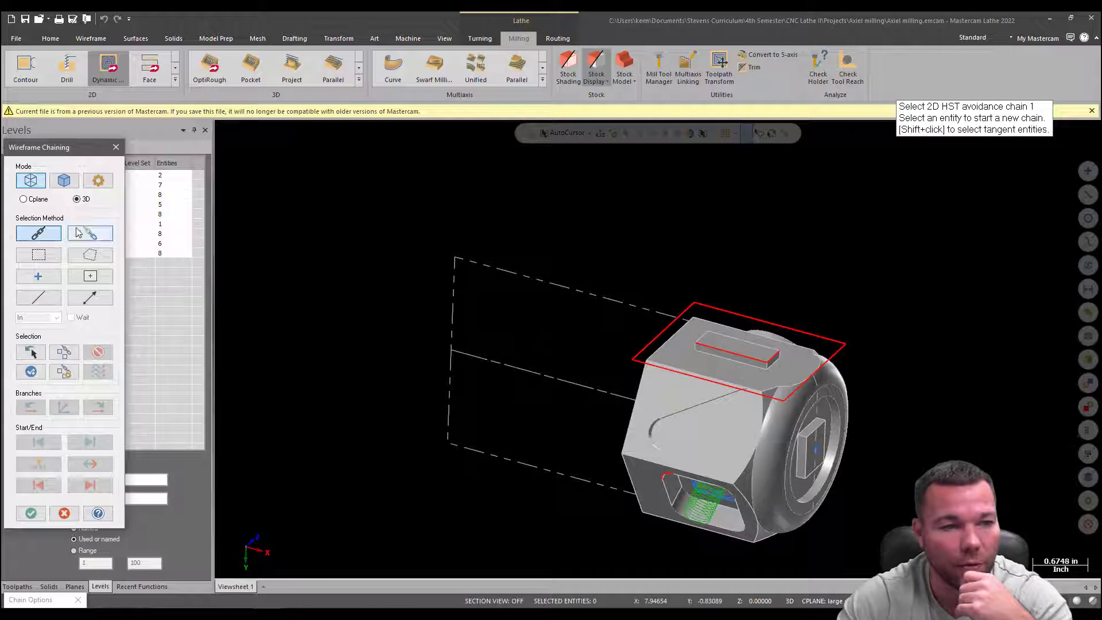
left_click(62, 188)
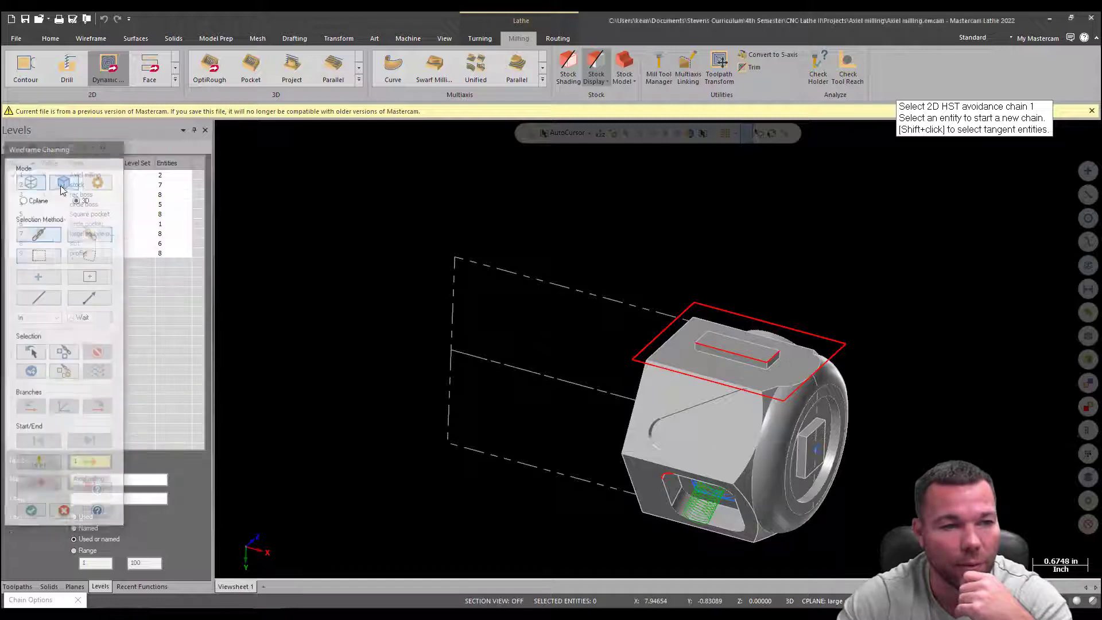
left_click(757, 349)
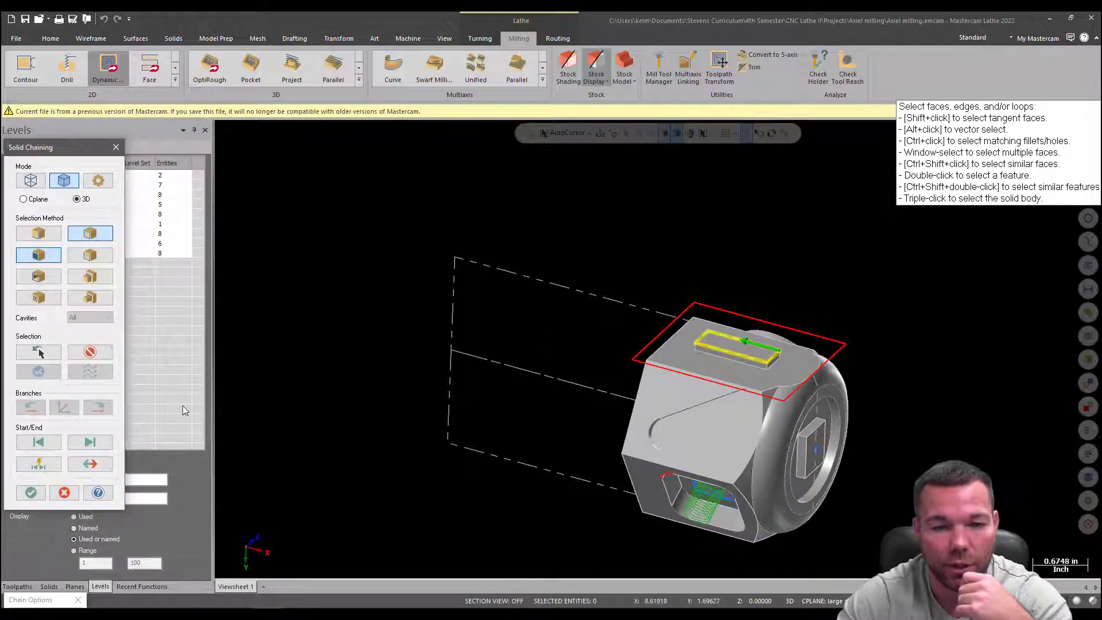
left_click(31, 494)
left_click(50, 480)
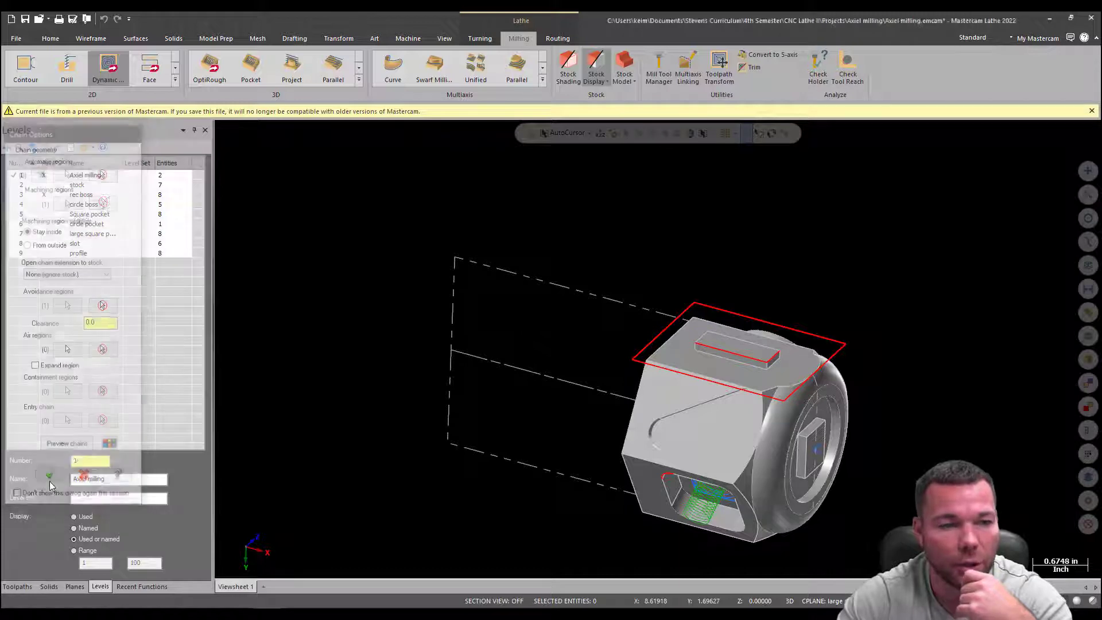
- Assign the 3/8 flat endmill and pick a model point to set the linking depth to 0.84216
left_click(175, 164)
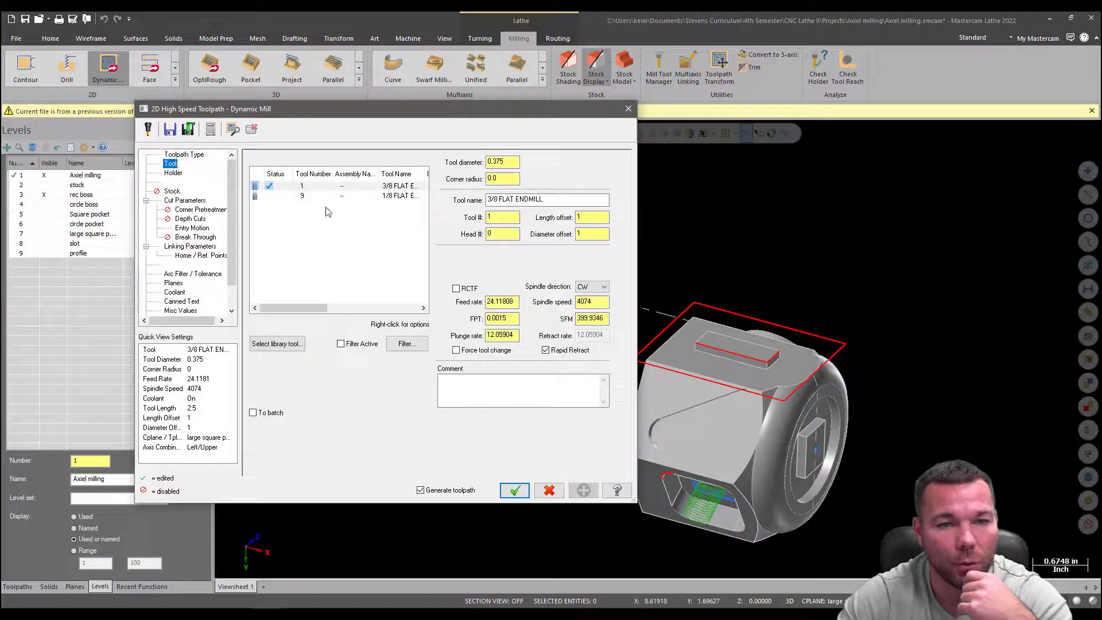
left_click(339, 187)
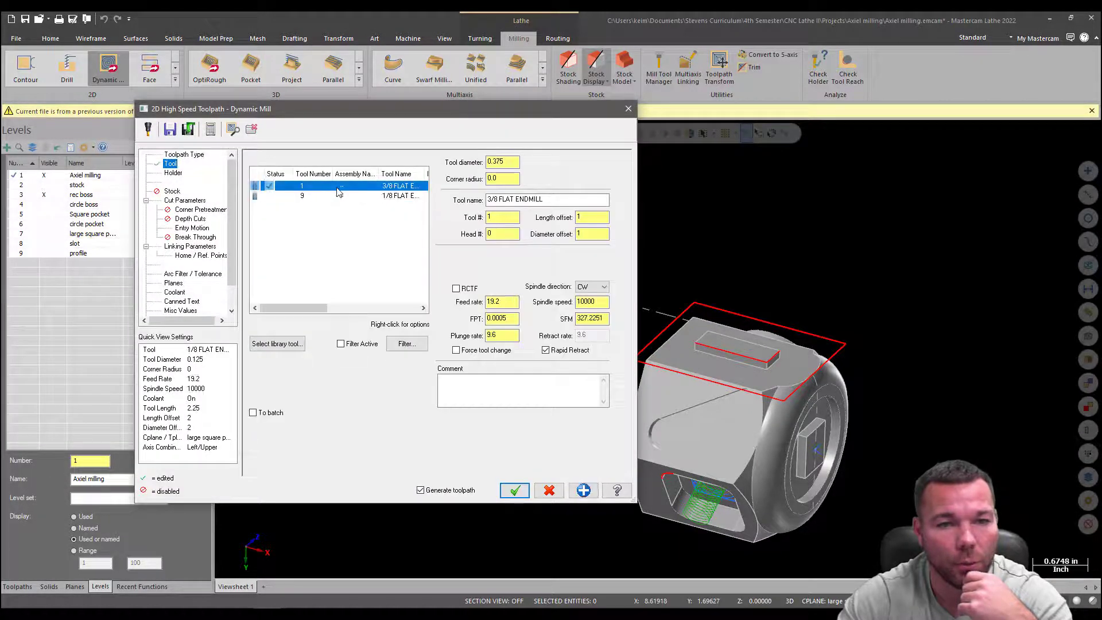
left_click(183, 200)
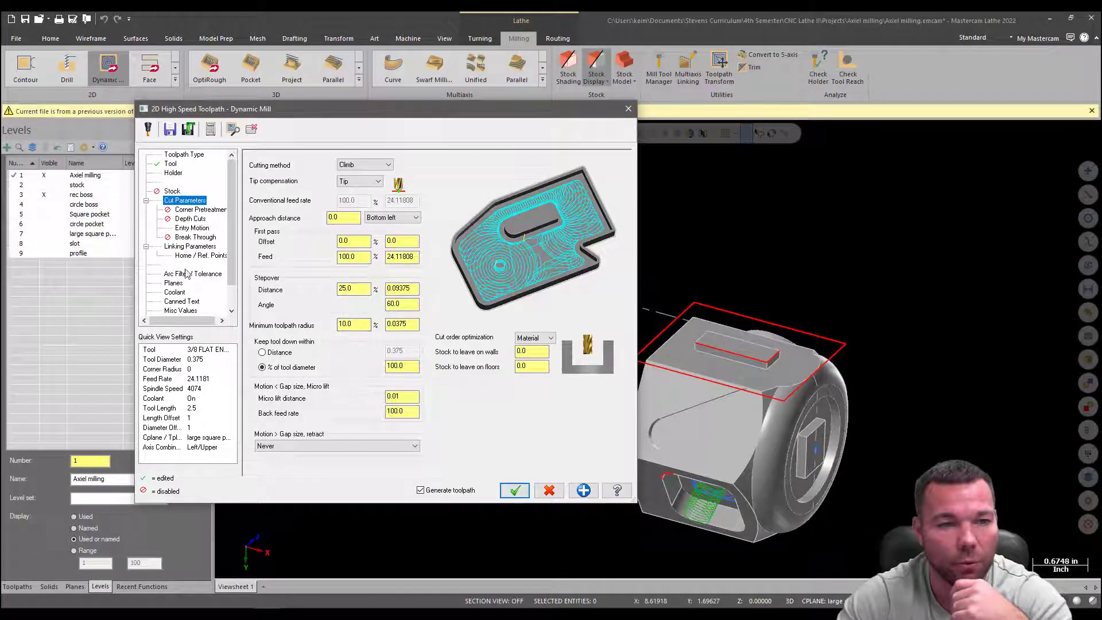
left_click(190, 246)
left_click(402, 389)
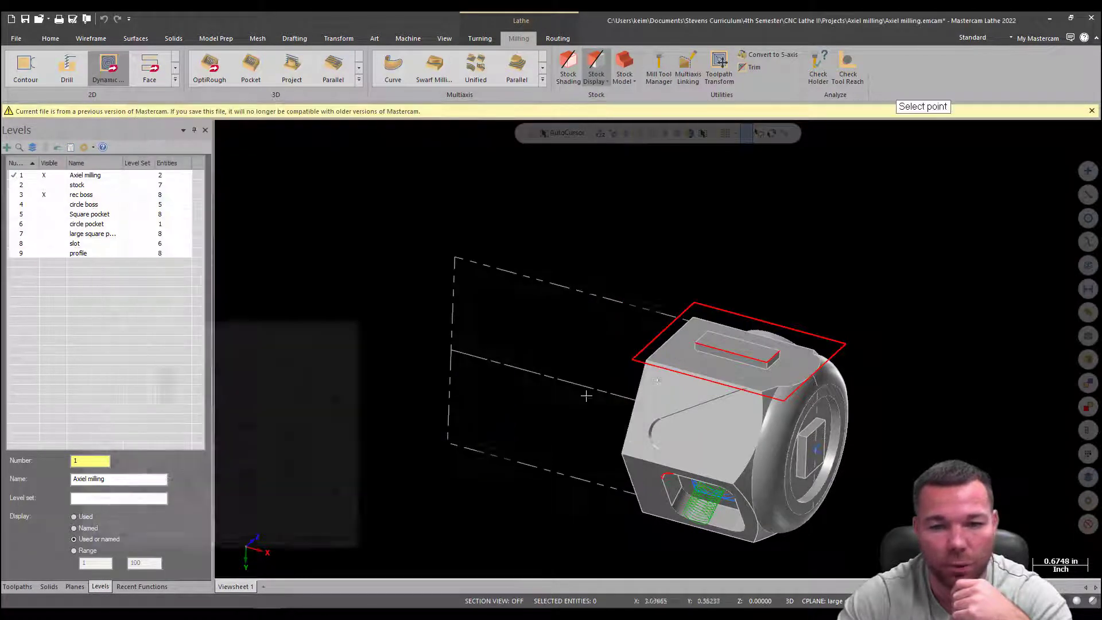
left_click(740, 372)
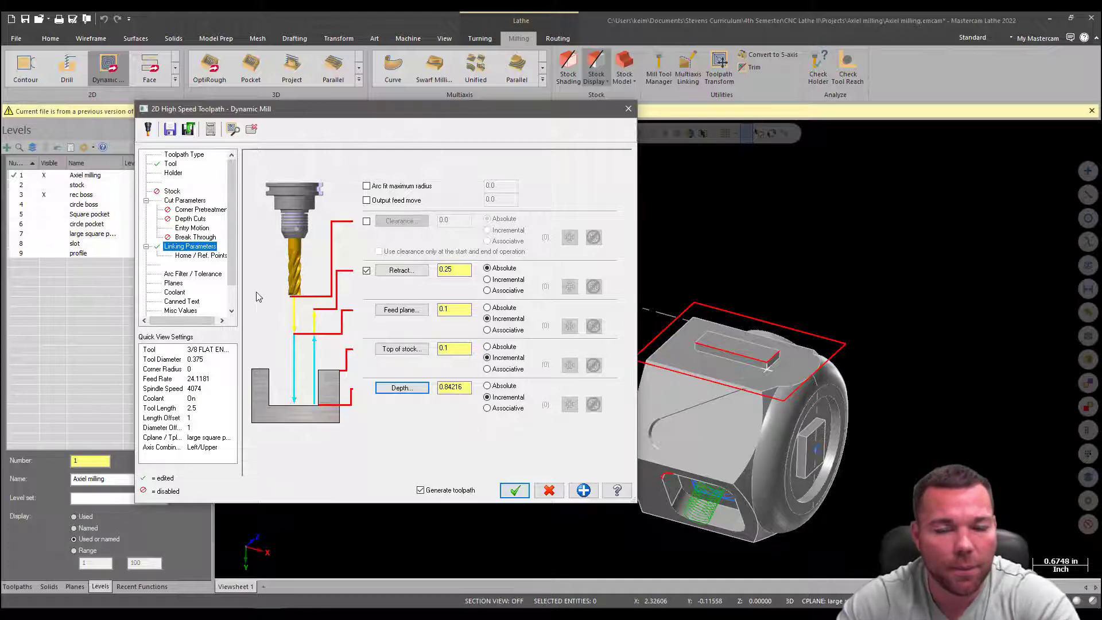
- Re-pick the linking depth from several boss edge and corner points
left_click(401, 388)
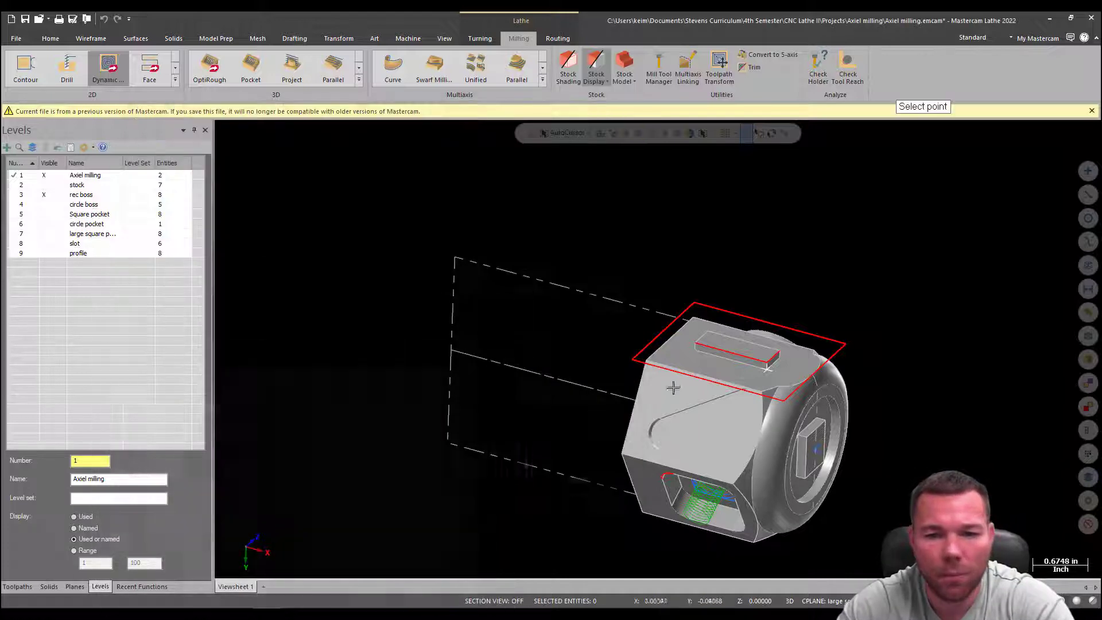
scroll(770, 367, "up", 5)
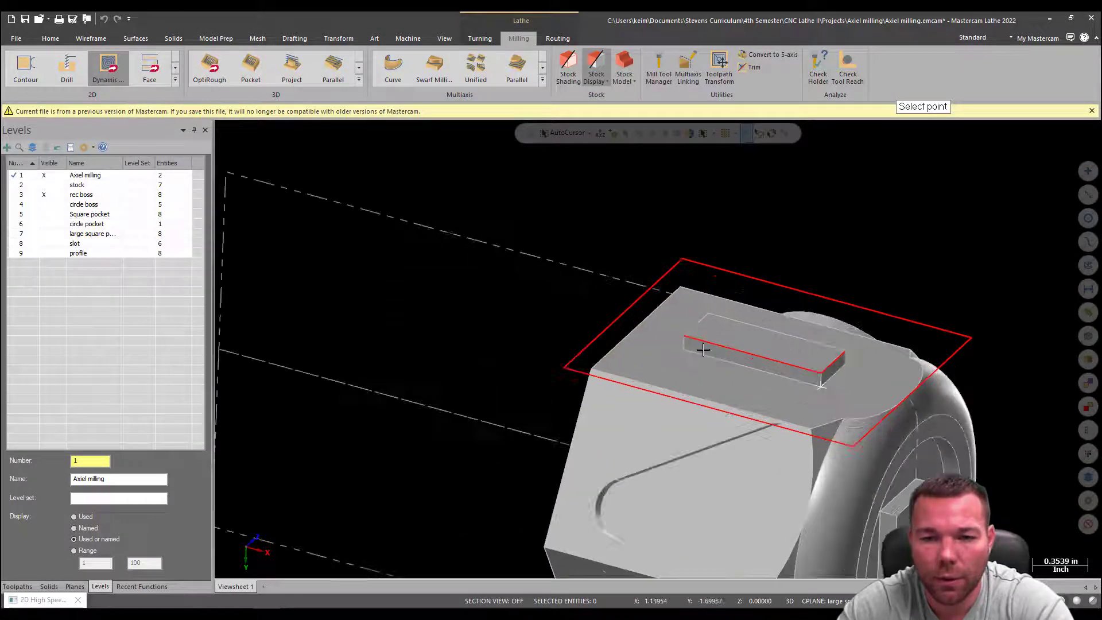
scroll(694, 350, "up", 1)
left_click(664, 354)
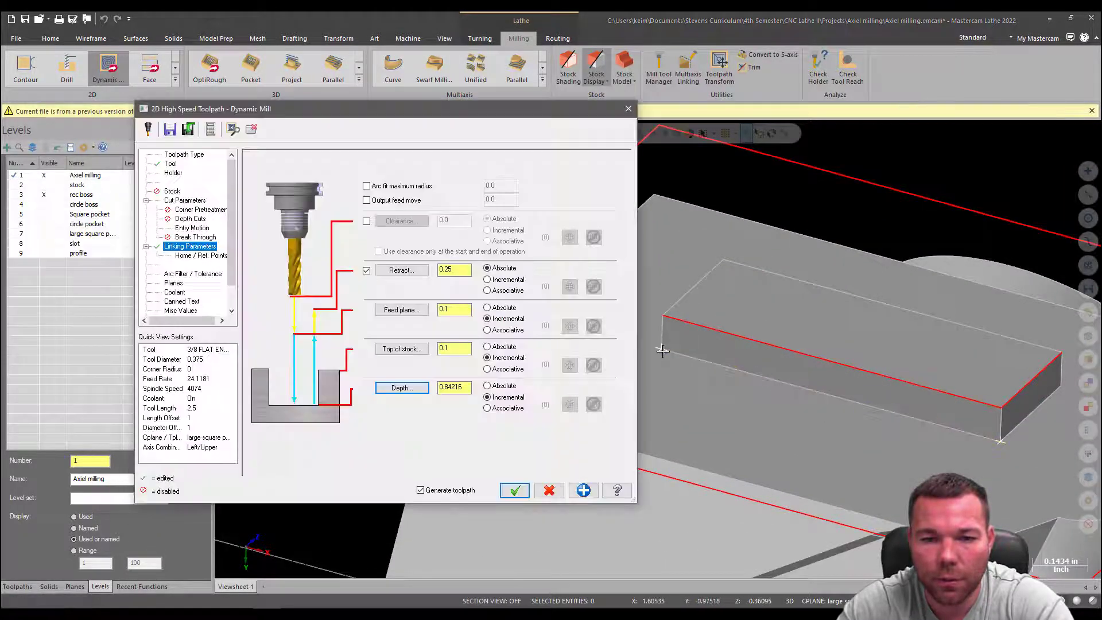
left_click(404, 389)
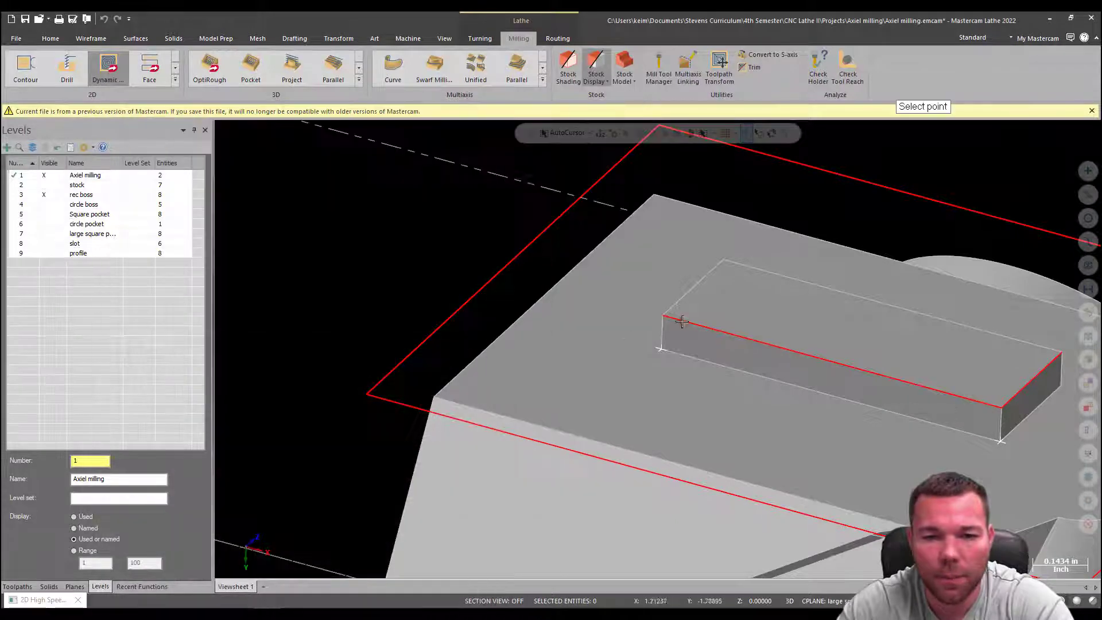
left_click(664, 317)
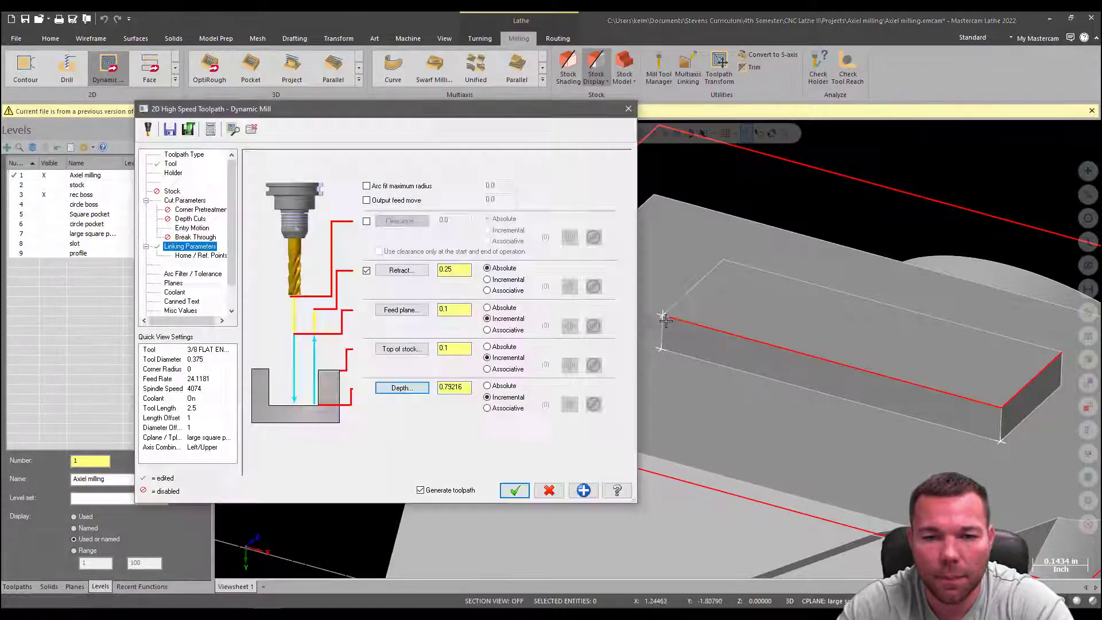
left_click(403, 393)
left_click(659, 350)
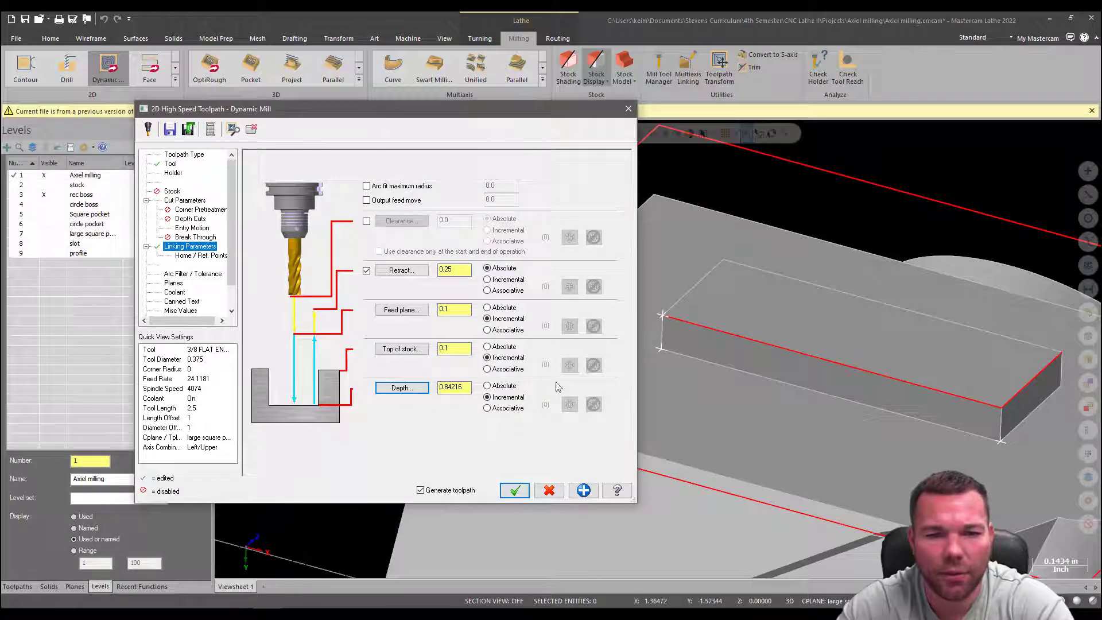
scroll(822, 344, "down", 3)
middle_click_drag(821, 345, 838, 410)
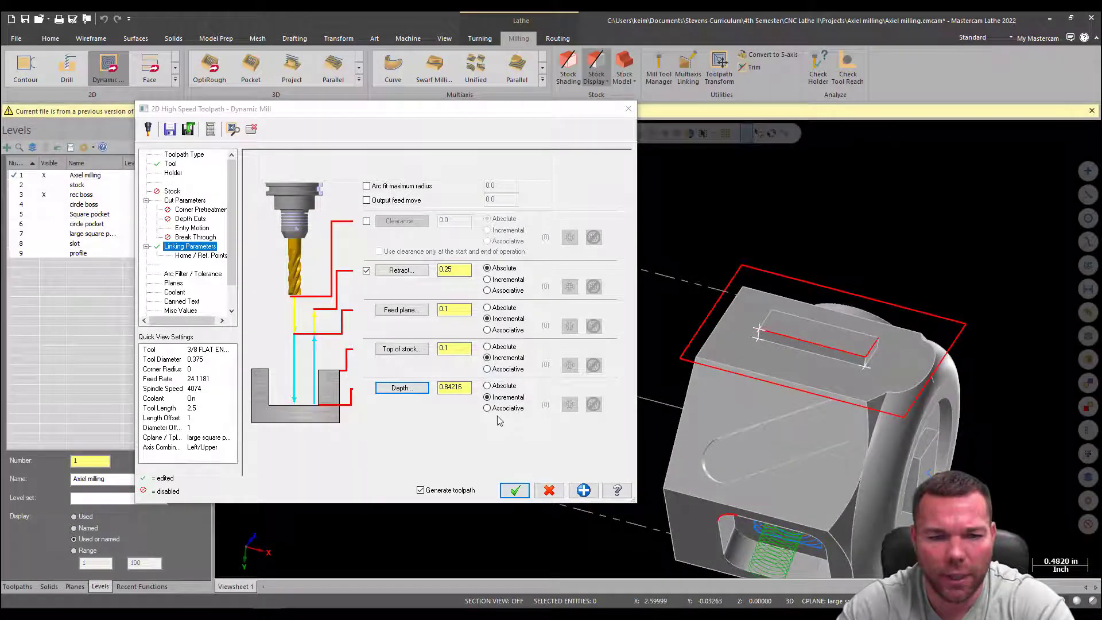
- Try top-face and block-corner depth points, ending back at depth 0.84216
left_click(402, 388)
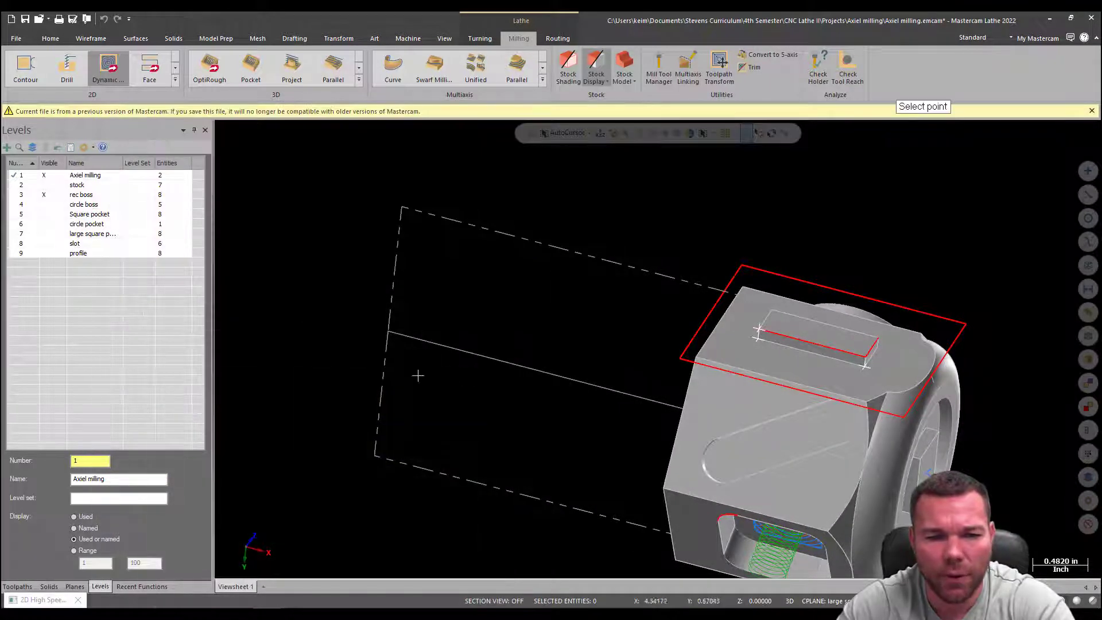
left_click(759, 334)
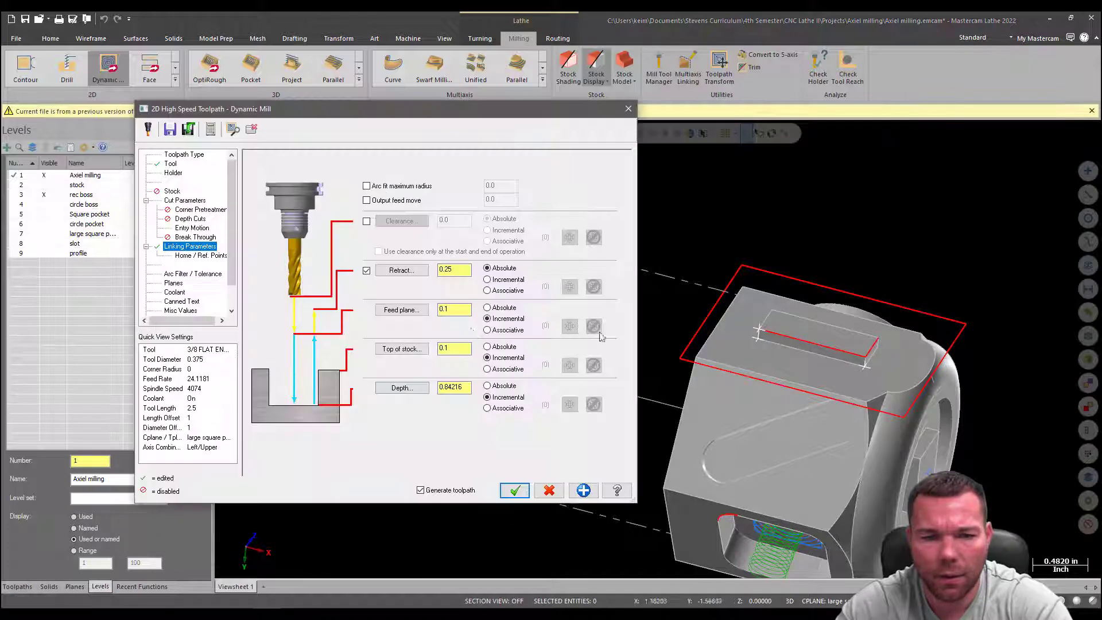
left_click(400, 392)
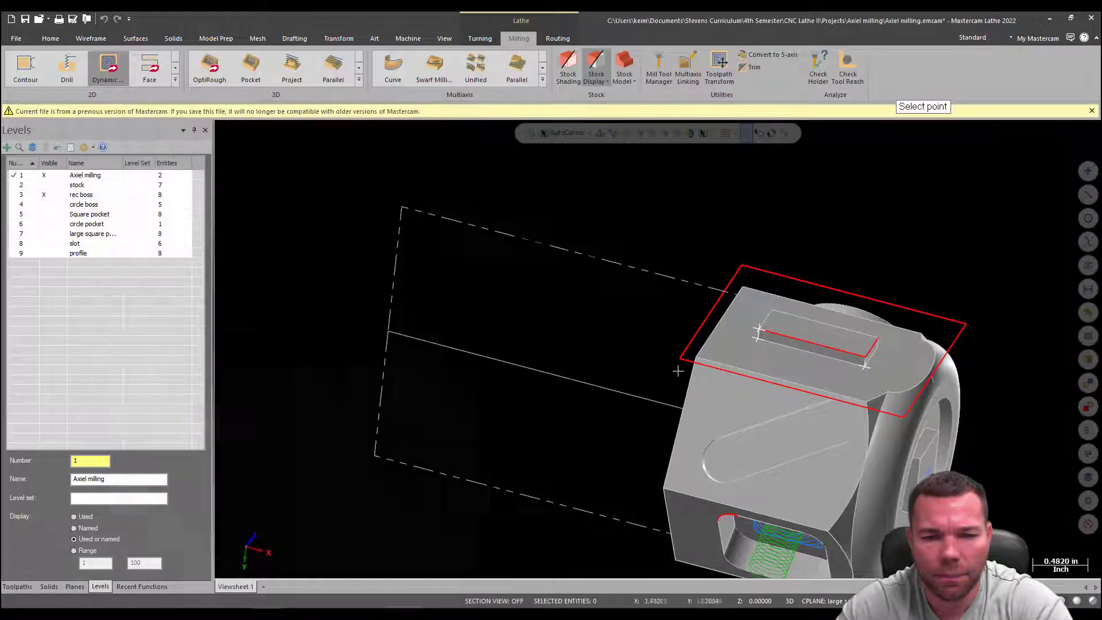
left_click(688, 359)
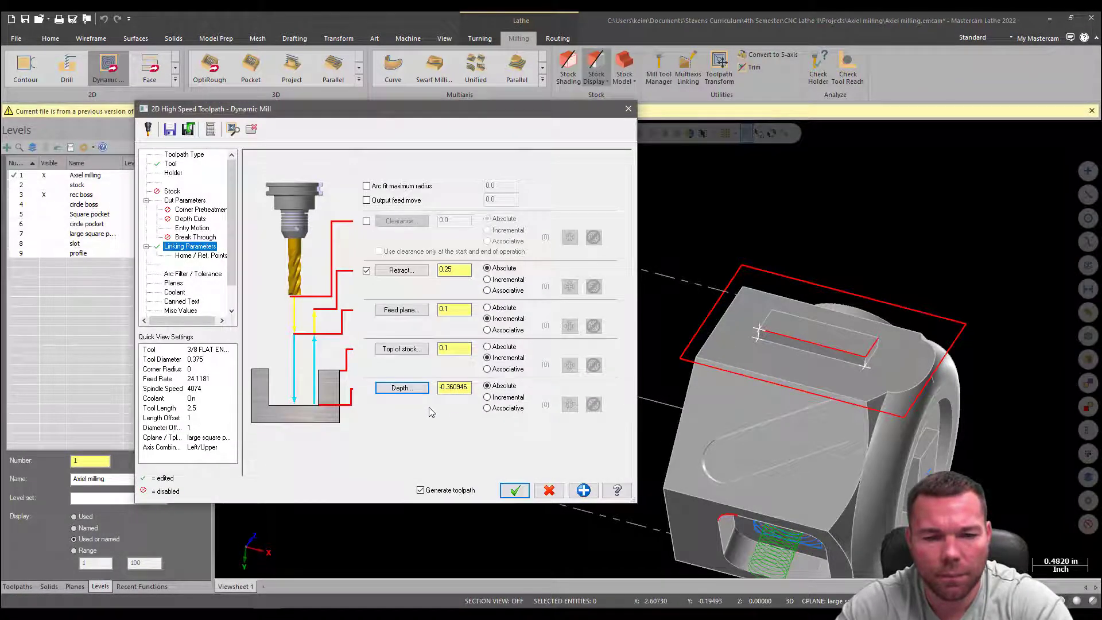
left_click(402, 388)
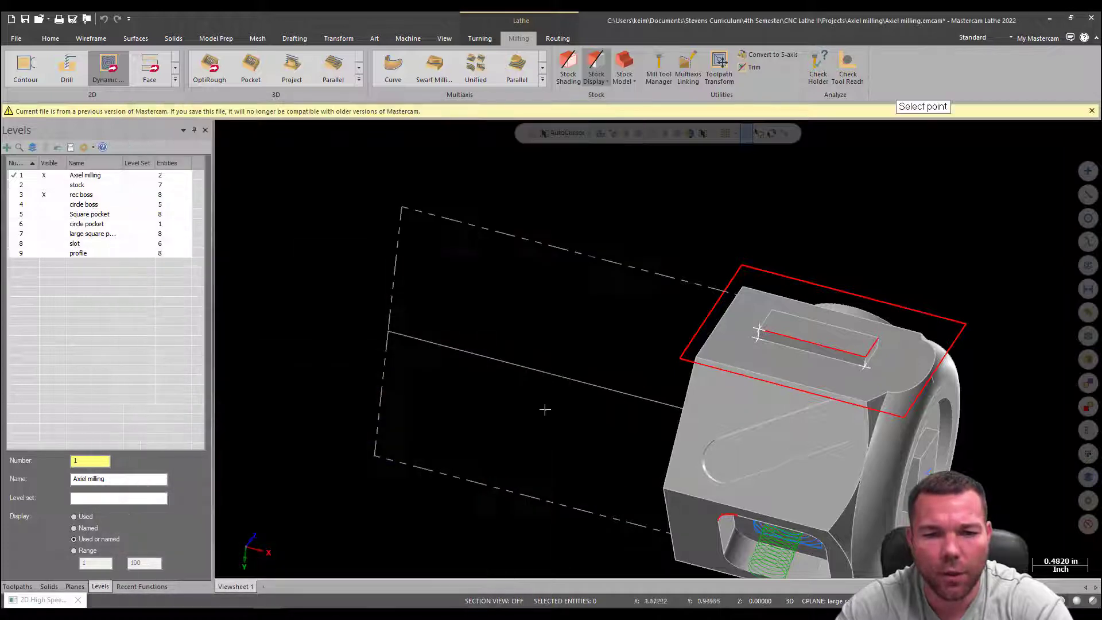
left_click(759, 338)
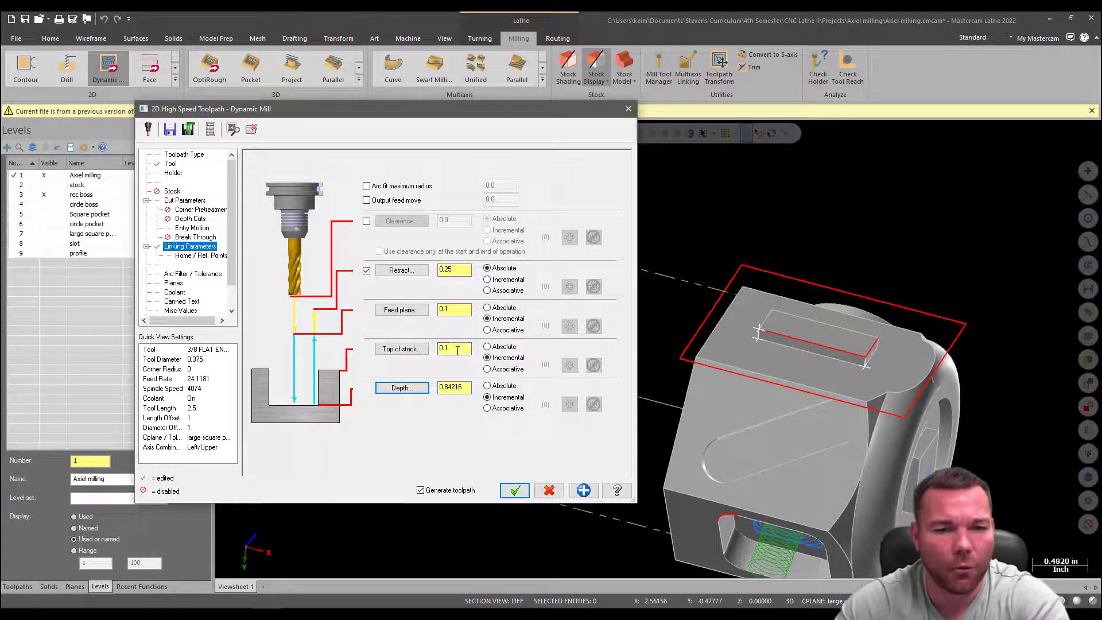
- Pick top of stock 0.79216 from the model, set feed plane 0.5, turn retract off, and accept
left_click(402, 348)
left_click(761, 337)
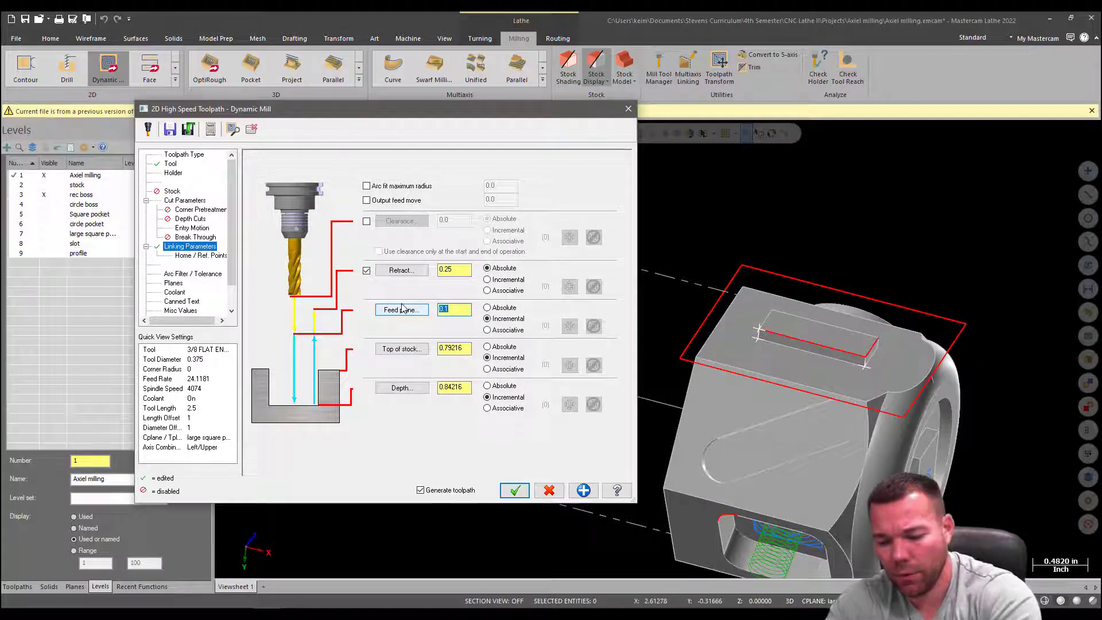
type(".5")
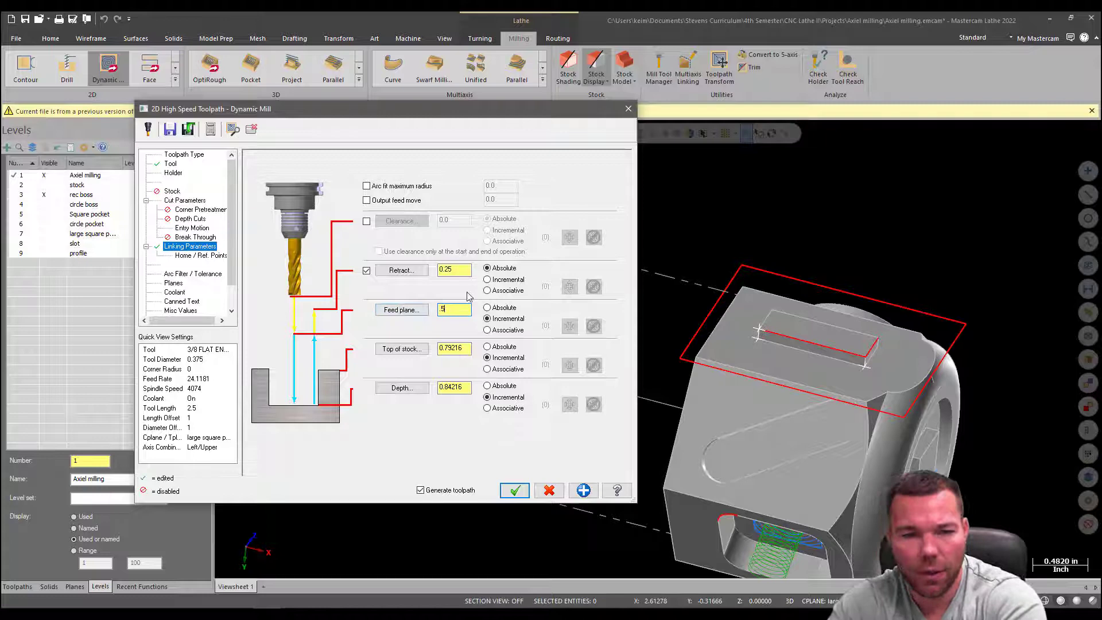
left_click(367, 271)
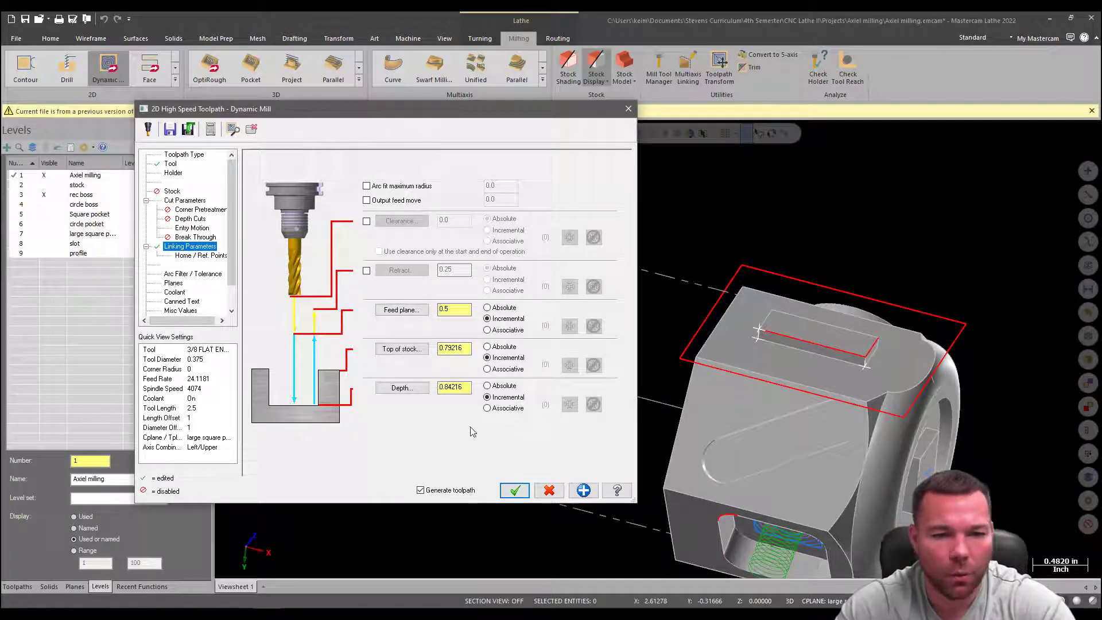
left_click(515, 490)
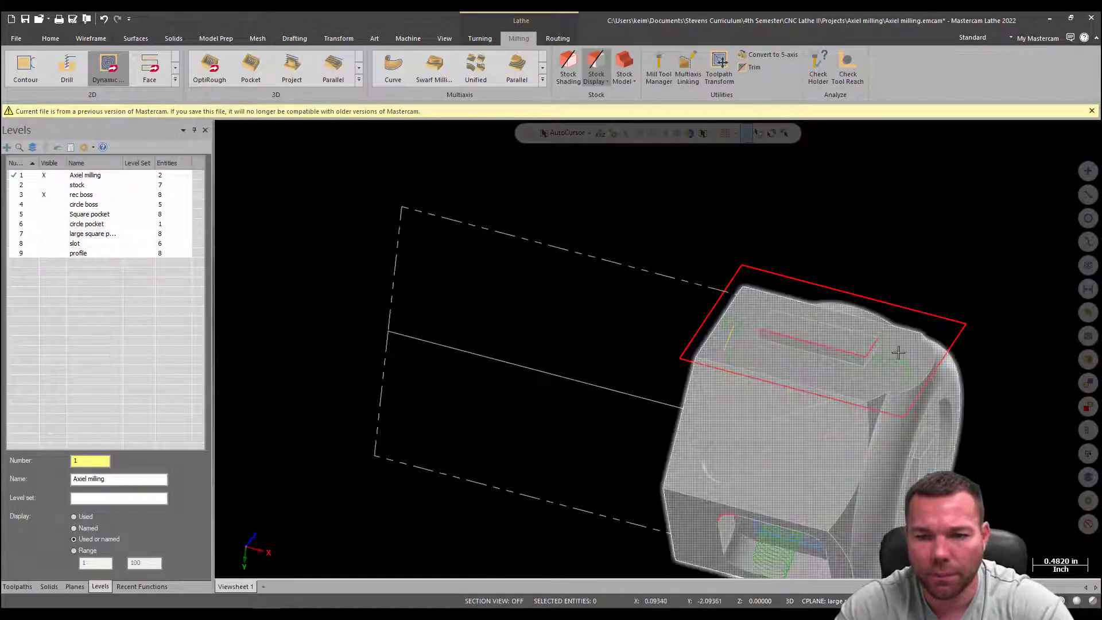
- Orbit the model to inspect the regenerated toolpath around the rectangular boss
middle_click_drag(898, 352, 884, 325)
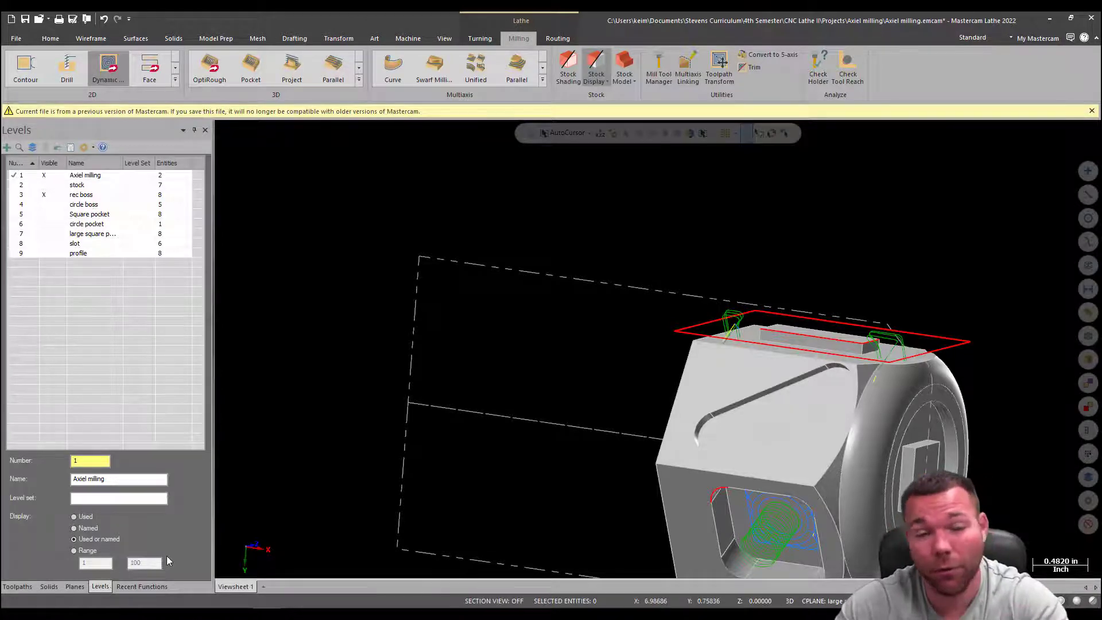
middle_click_drag(582, 375, 781, 479)
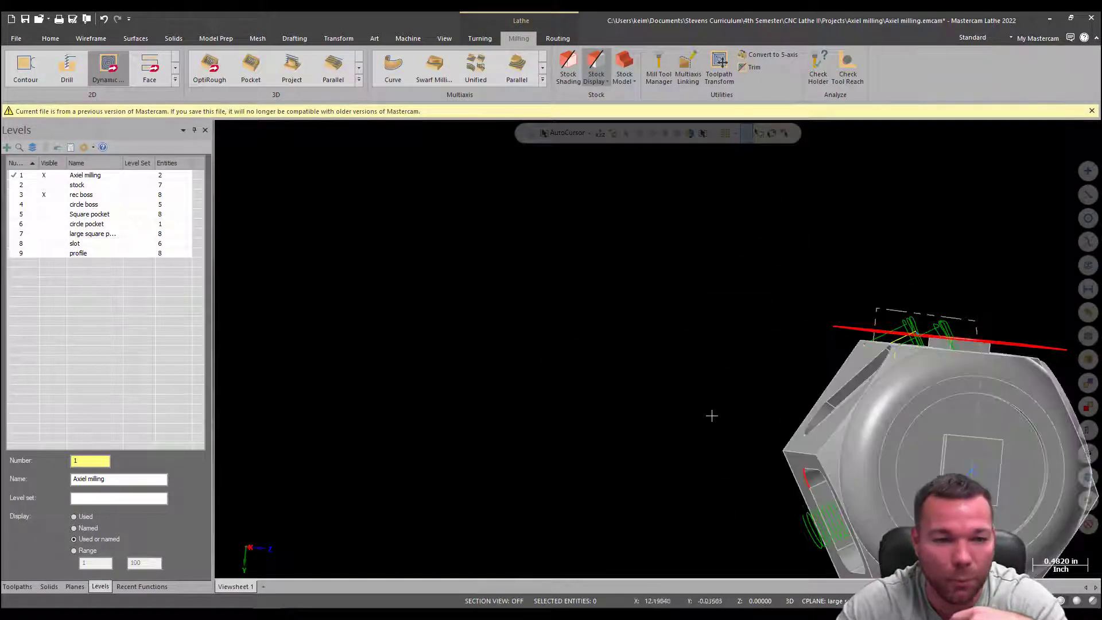
middle_click_drag(711, 416, 731, 430)
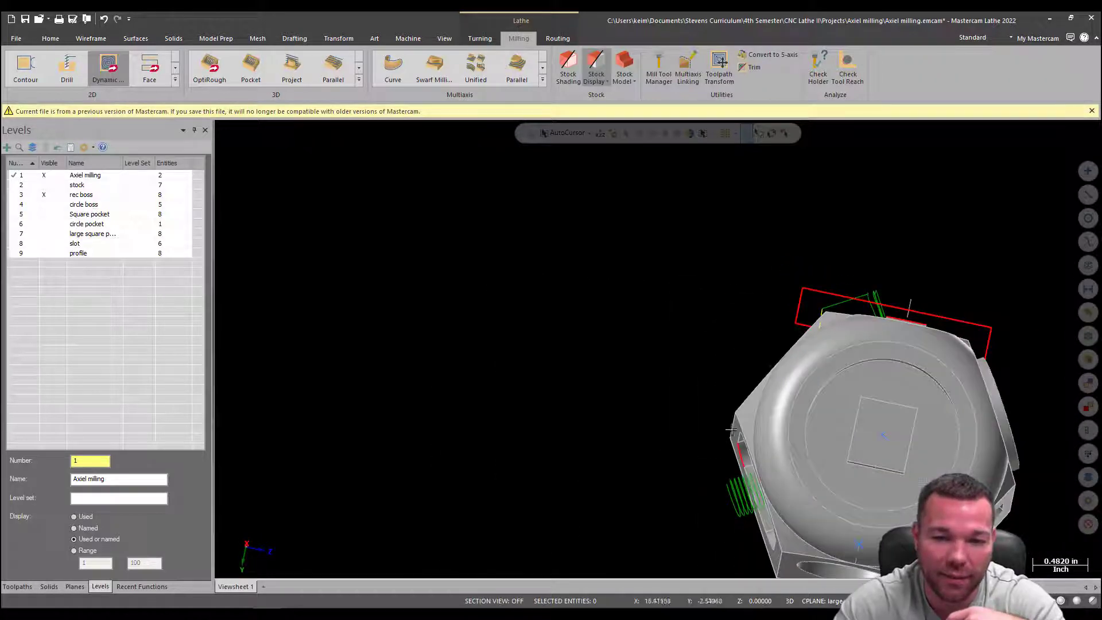
middle_click_drag(792, 367, 851, 302)
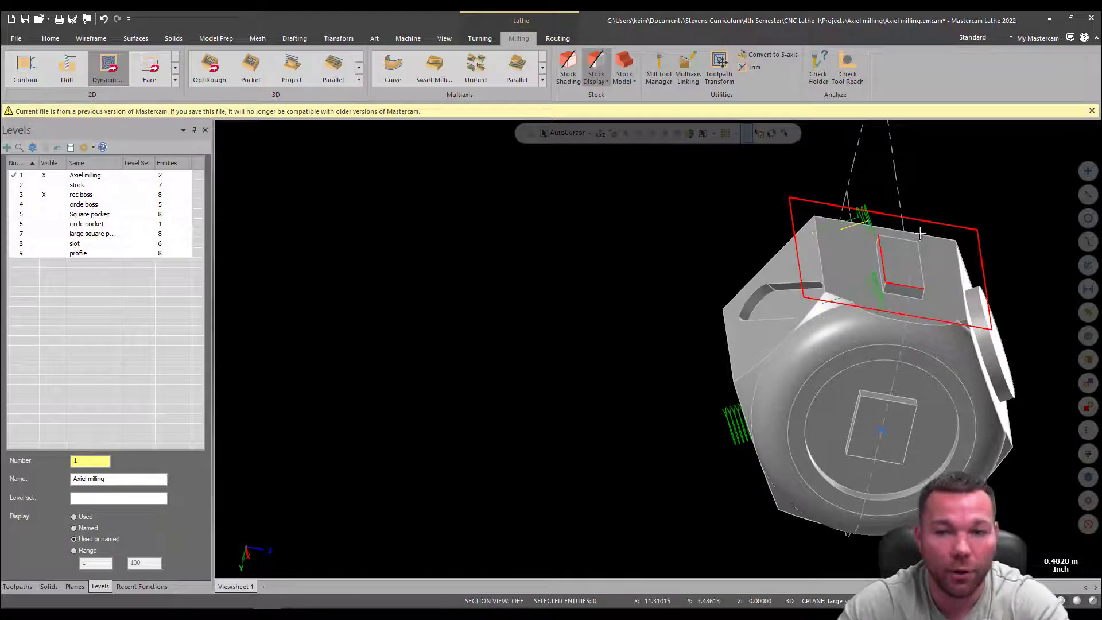
- Set operation 5's tool plane to Rec boss, copy it to the comp plane, and accept
left_click(18, 587)
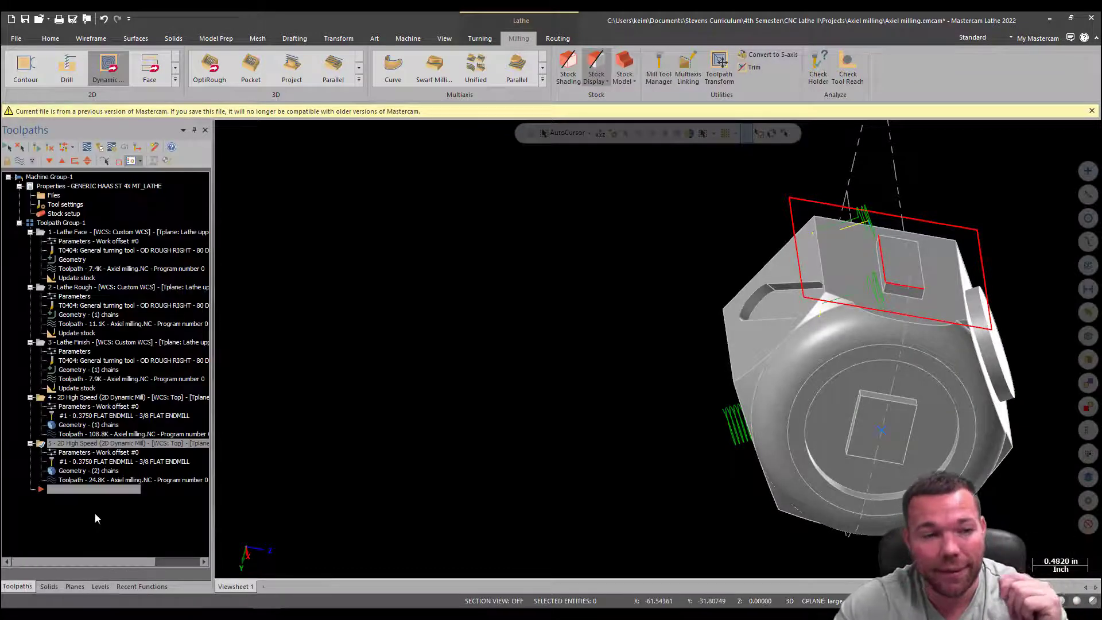
left_click(69, 452)
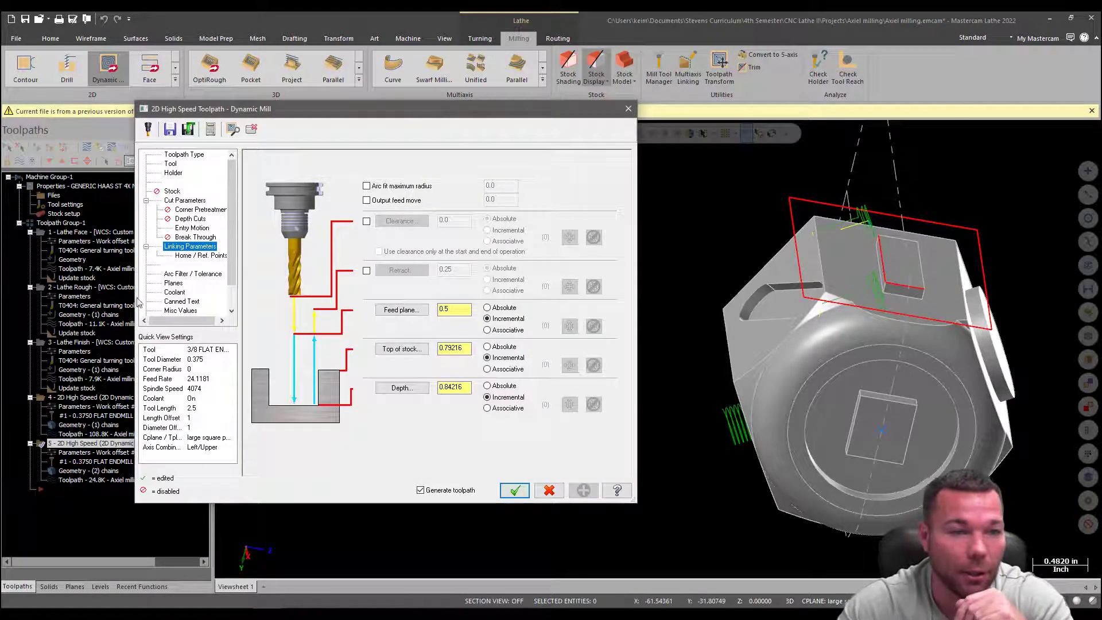
left_click(174, 283)
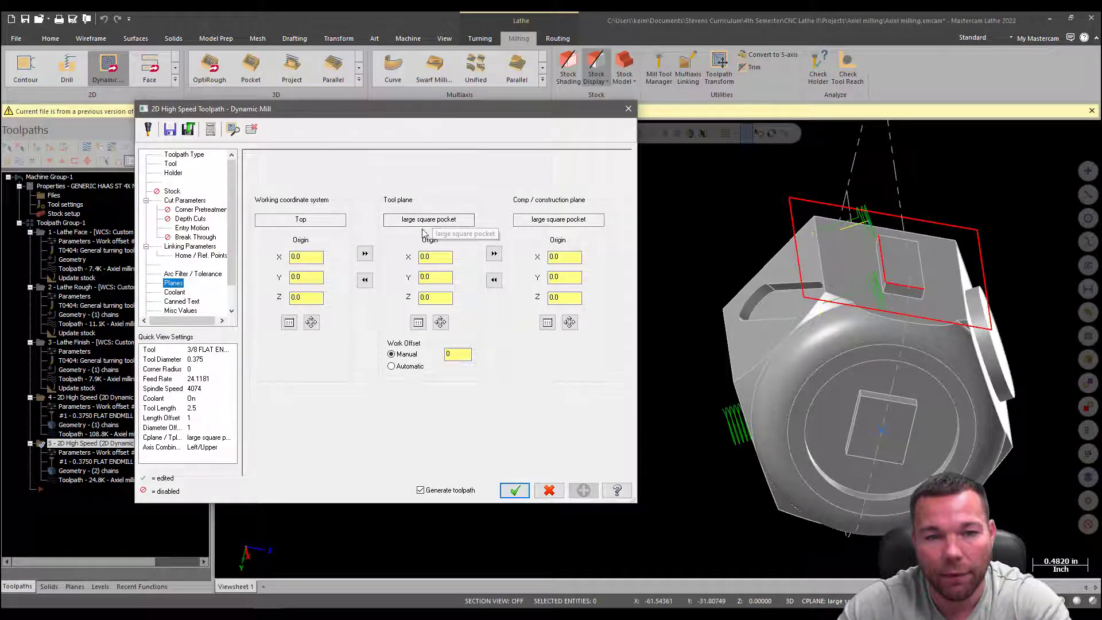
left_click(419, 323)
scroll(81, 217, "down", 1)
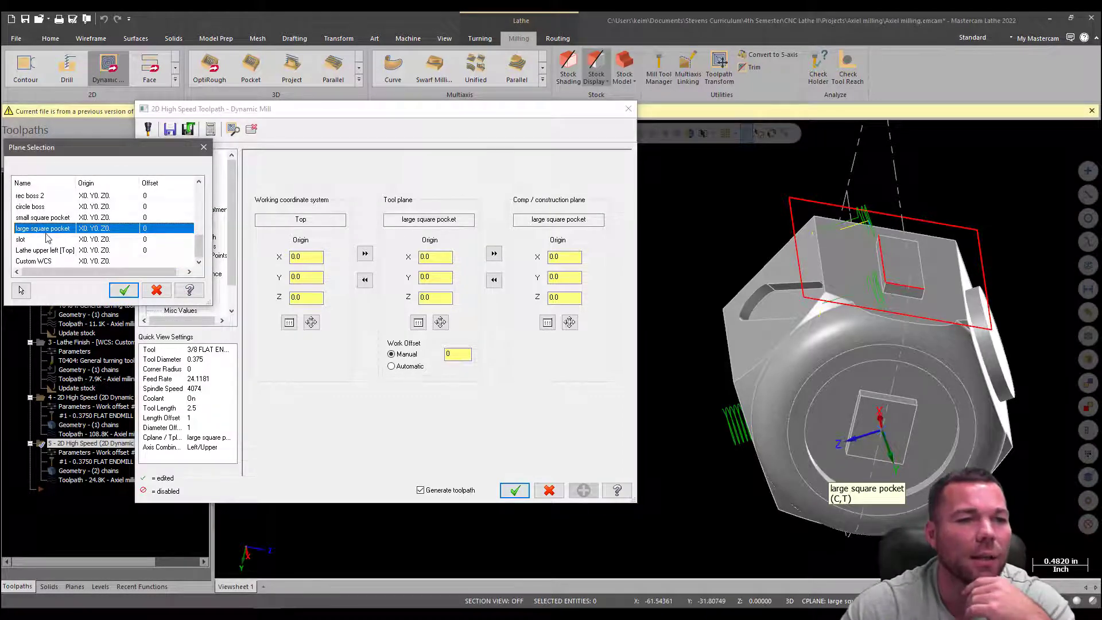
scroll(48, 238, "up", 1)
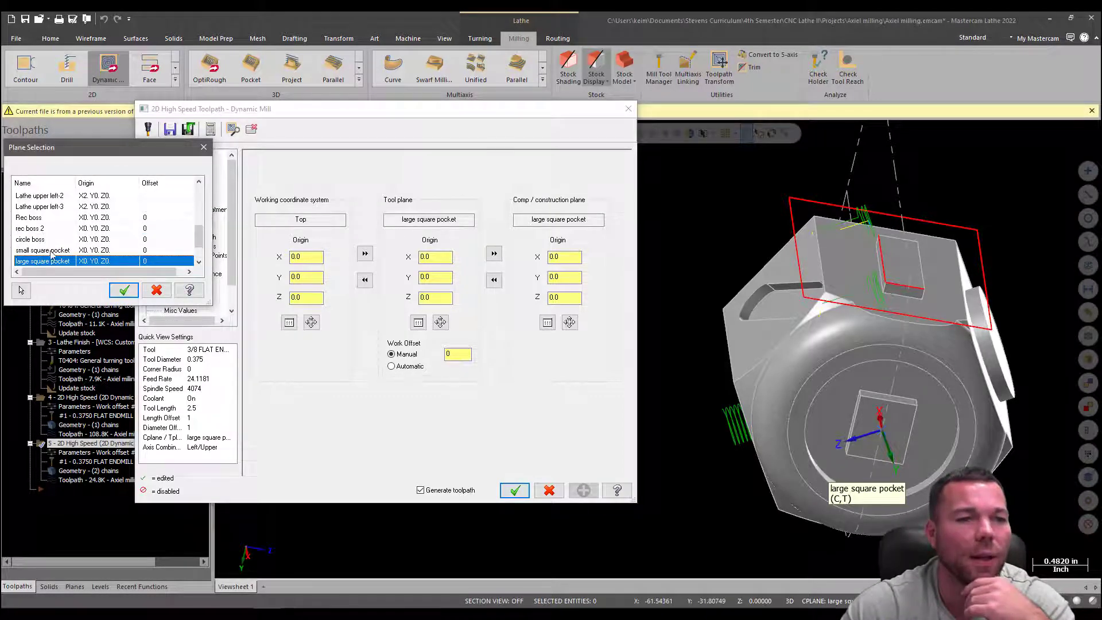
left_click(35, 219)
left_click(124, 290)
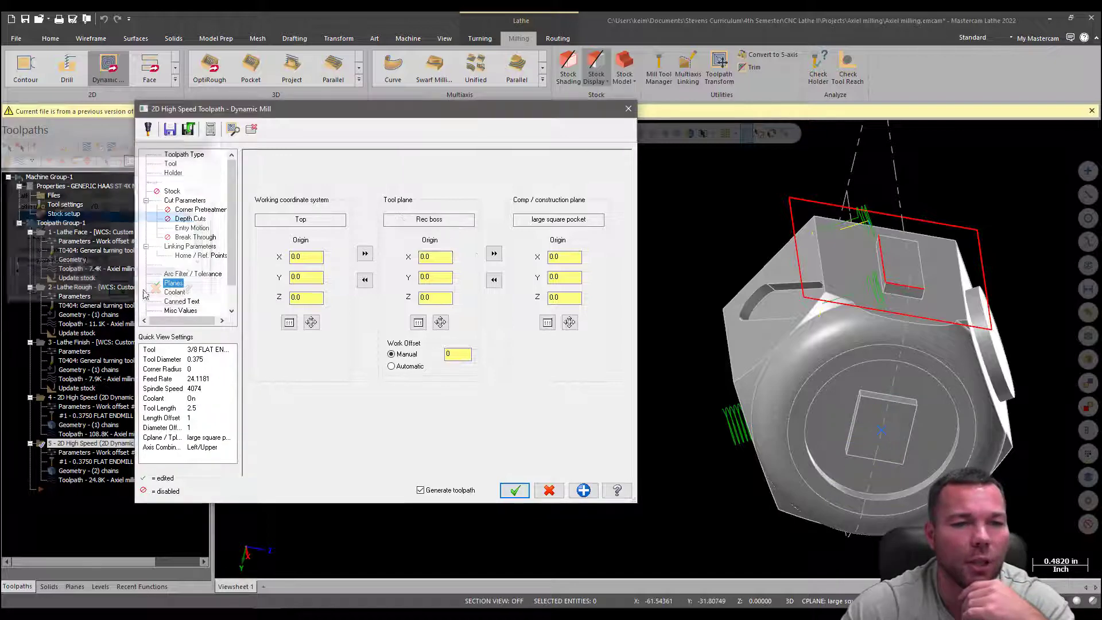
left_click(494, 253)
left_click(517, 491)
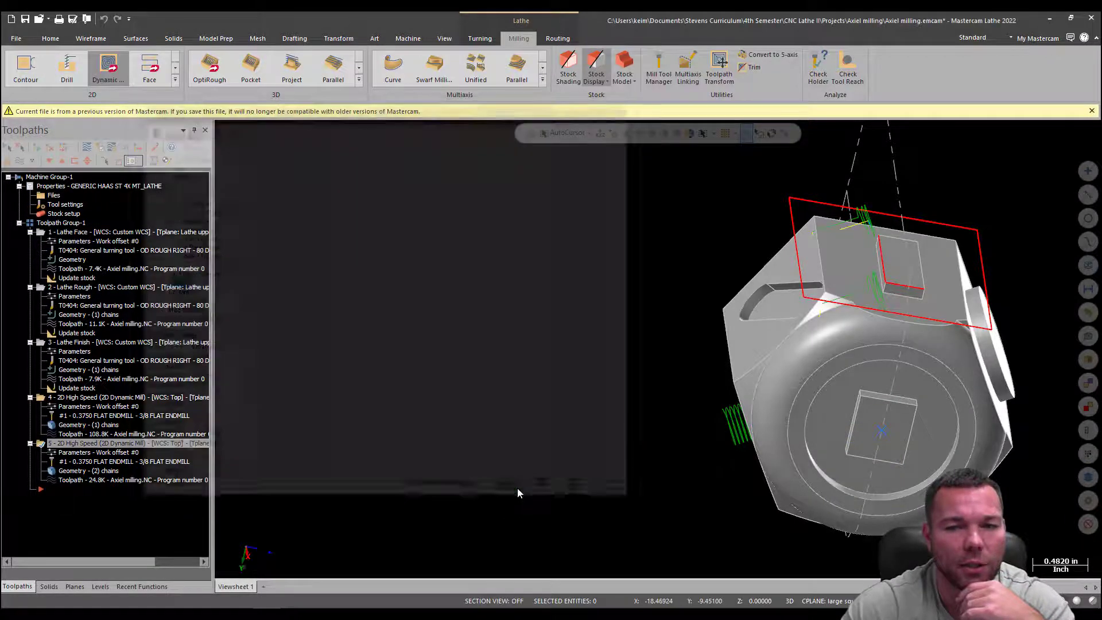
- Dismiss the chain-overlap warning and regenerate operation 5, which still produces a 0.0K toolpath
left_click(663, 351)
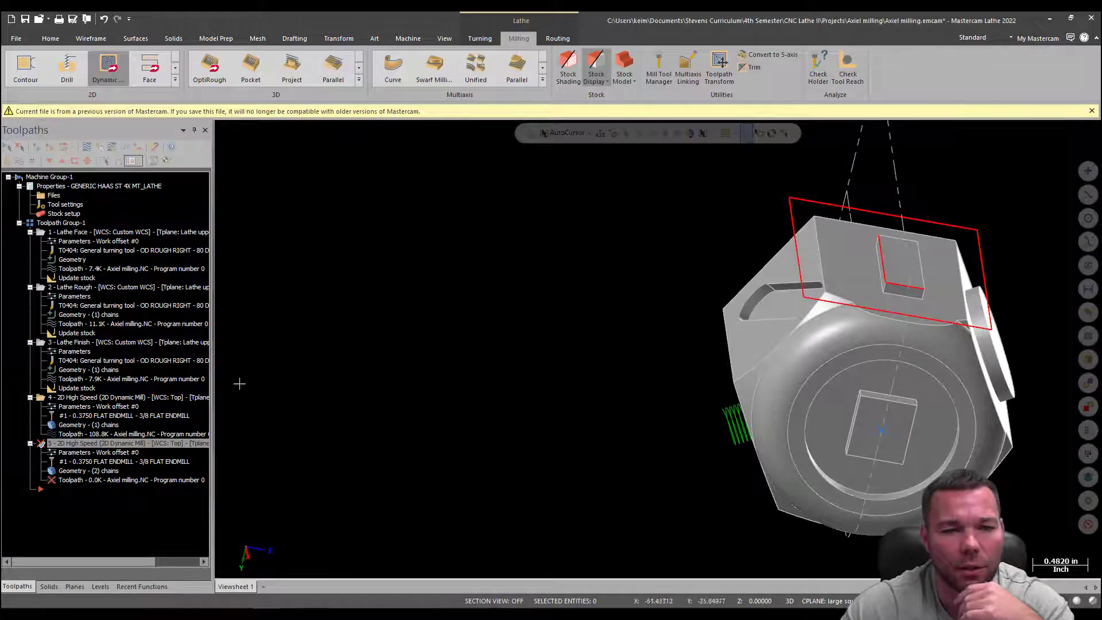
left_click(49, 151)
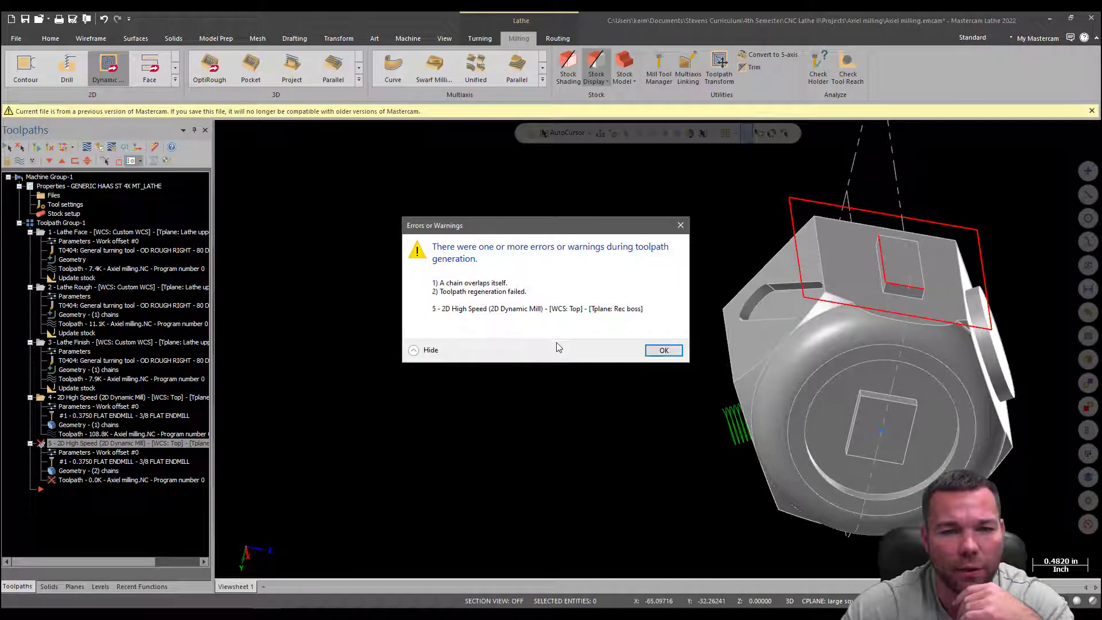
left_click(665, 351)
middle_click_drag(775, 339, 968, 229)
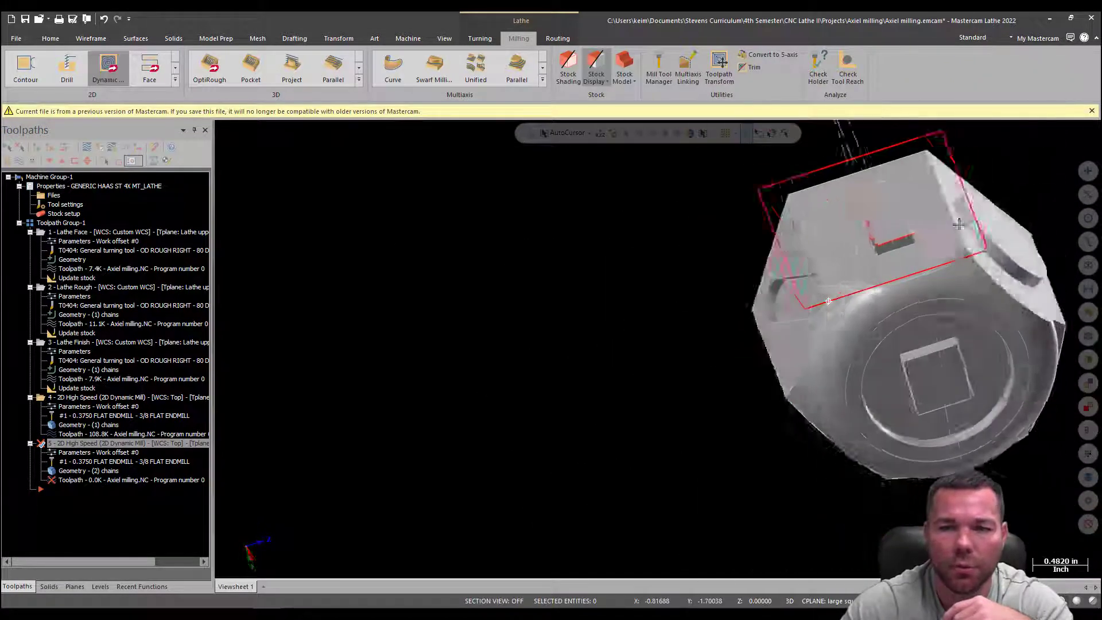
- Switch operation 5's tool plane to rec boss 2 and regenerate the toolpath to 422.4K
left_click(86, 452)
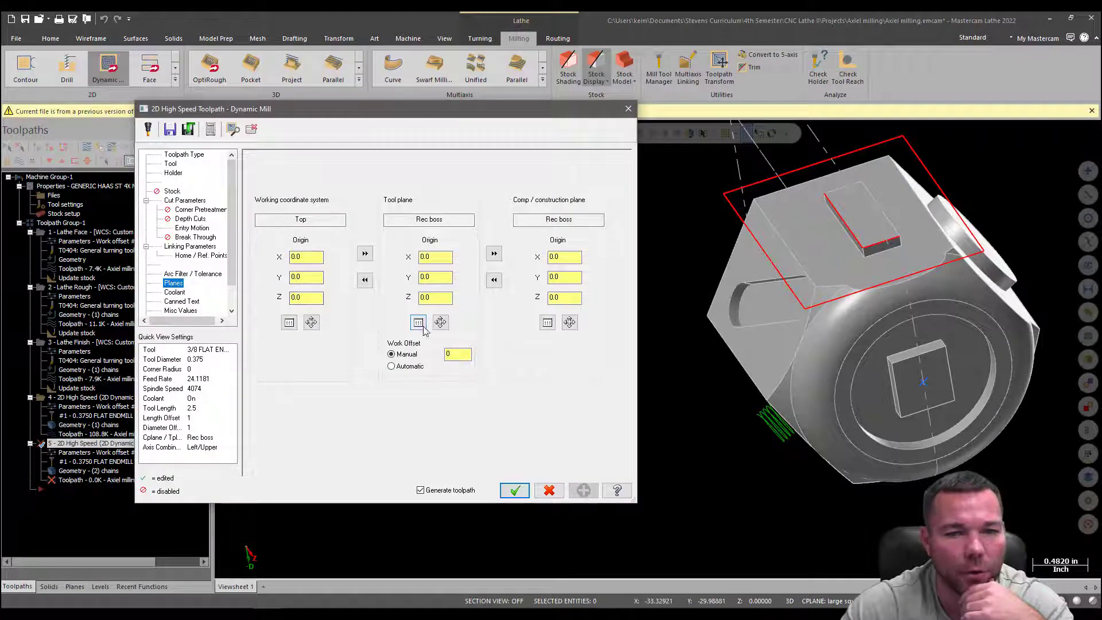
left_click(419, 323)
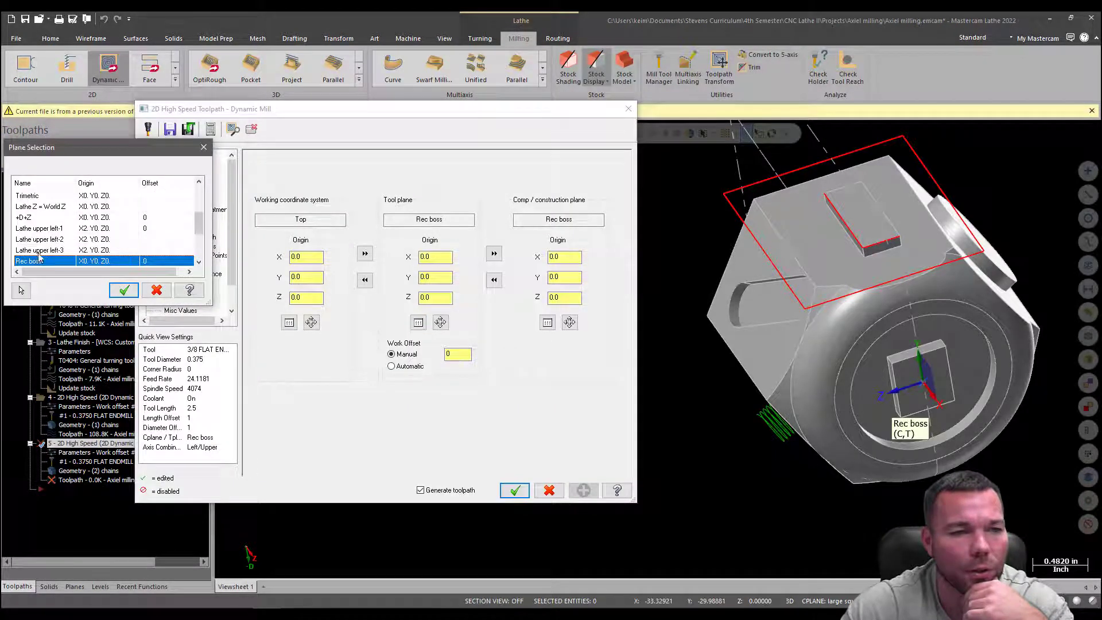
scroll(39, 258, "down", 1)
left_click(40, 239)
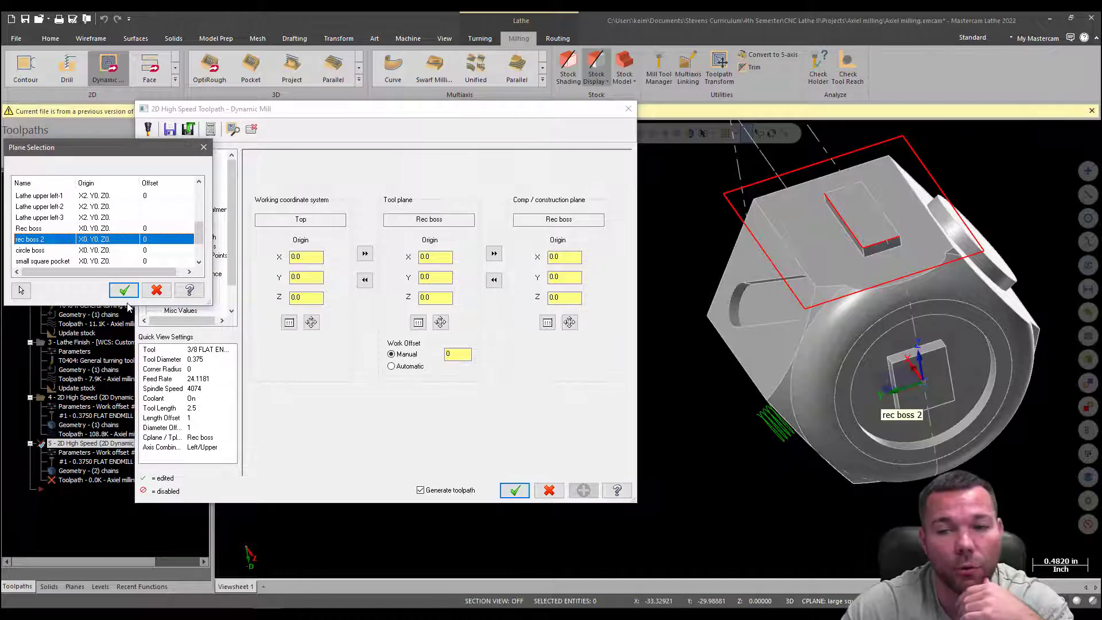
left_click(44, 228)
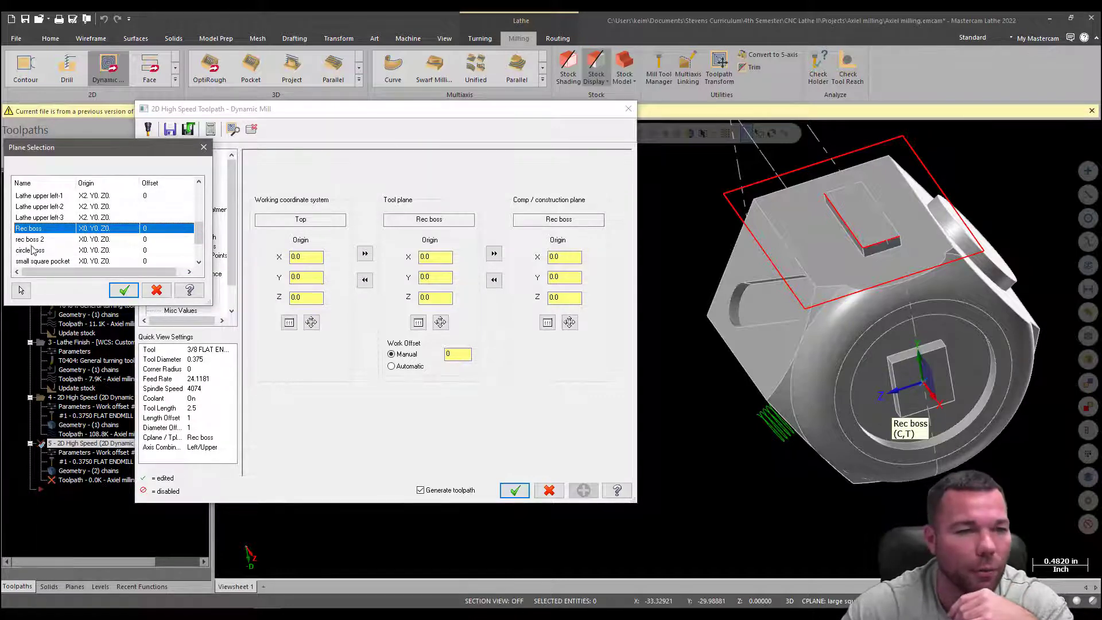
left_click(32, 239)
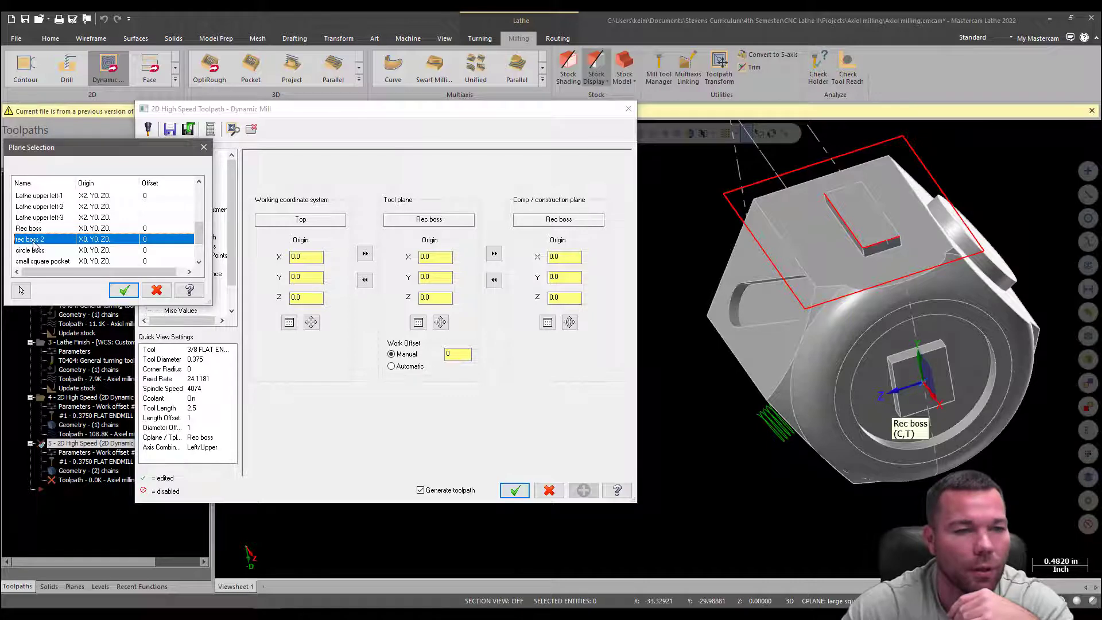
left_click(124, 290)
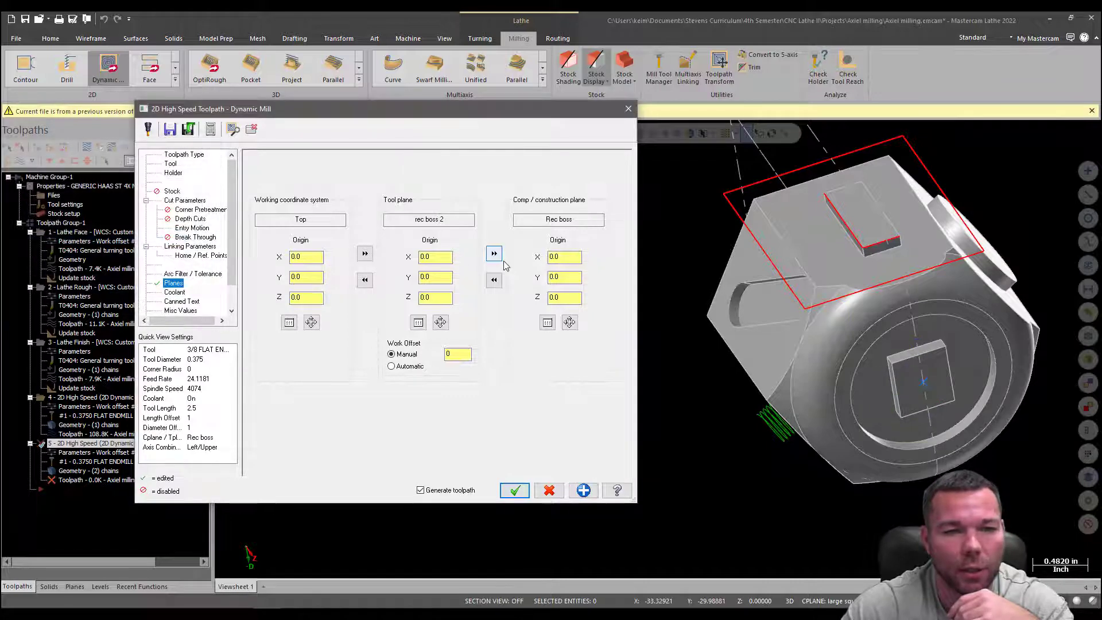
left_click(514, 491)
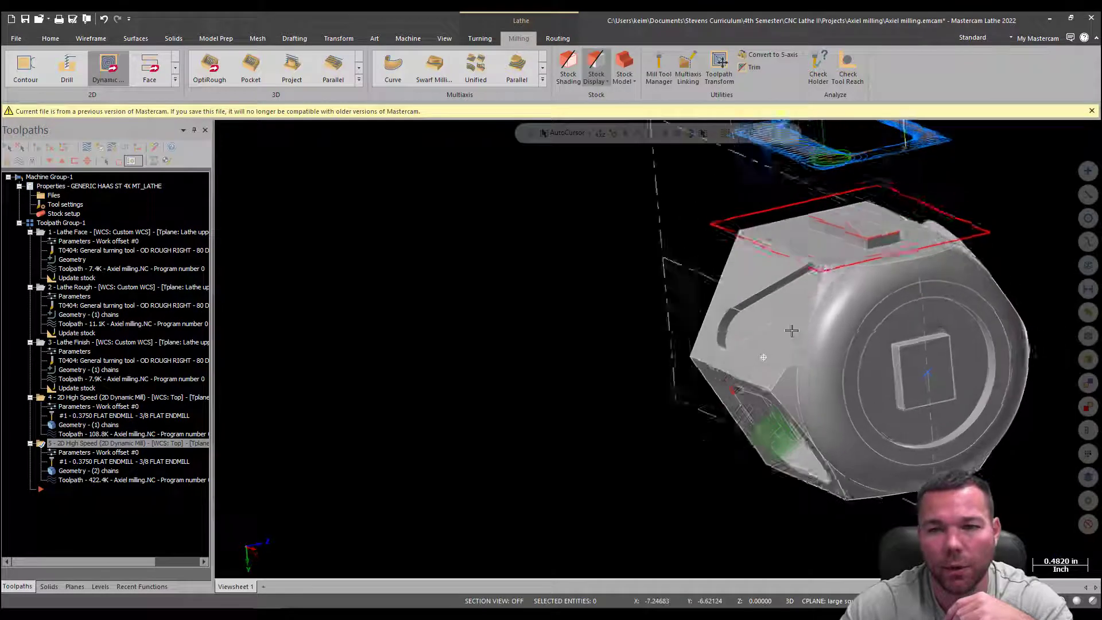
middle_click_drag(792, 330, 852, 360)
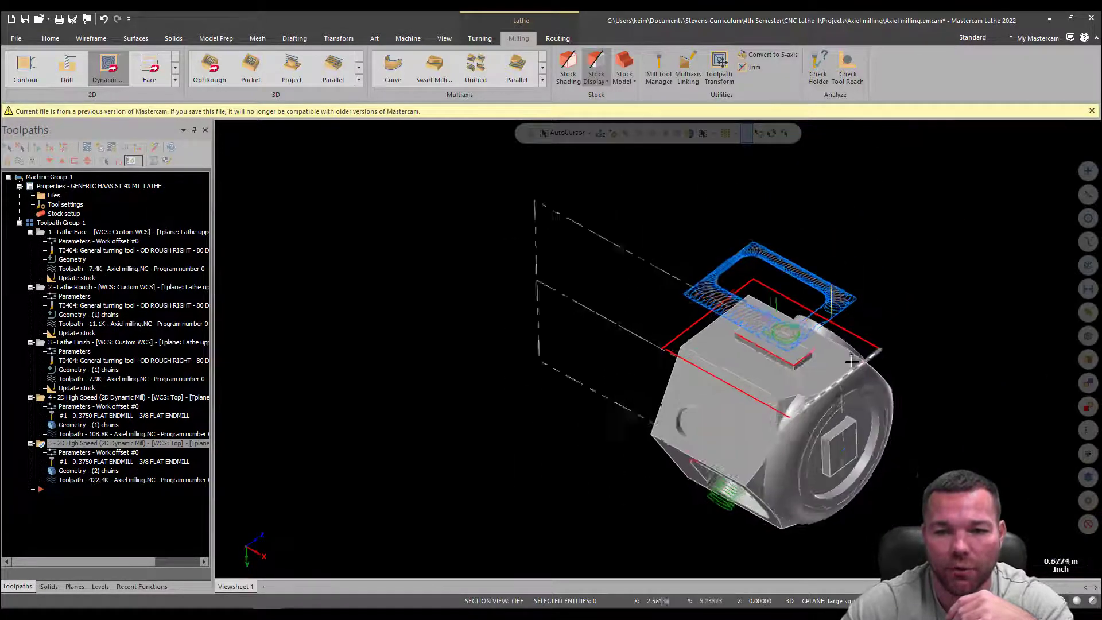
- In operation 5's linking parameters, pick part points to set the cut depth to -0.1
scroll(852, 360, "up", 3)
left_click(62, 454)
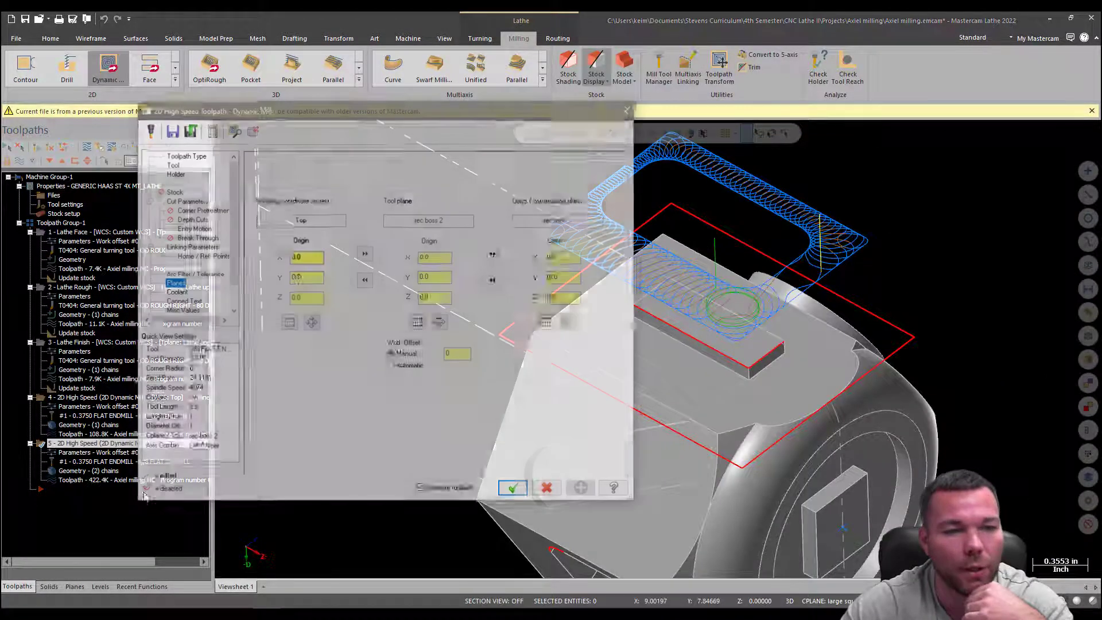
left_click(193, 246)
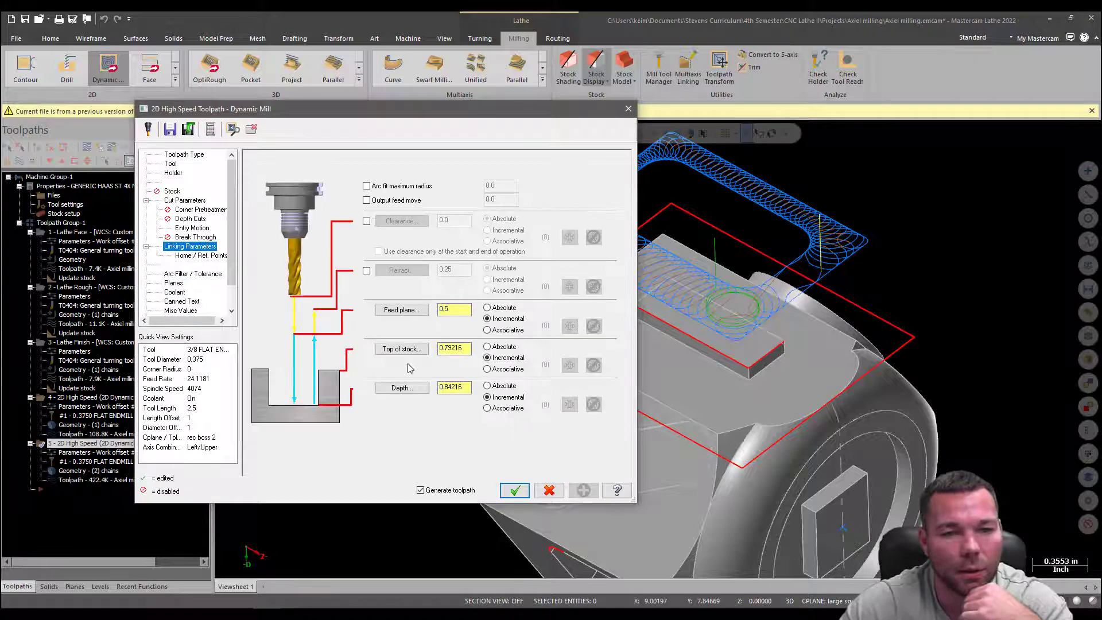
left_click(412, 389)
left_click(748, 378)
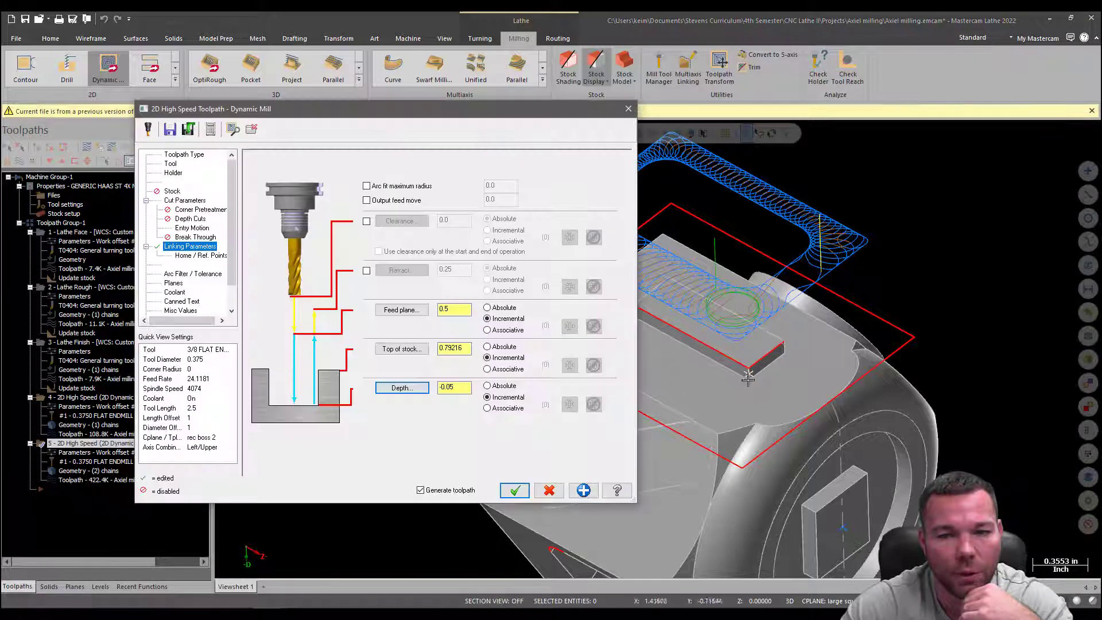
left_click(402, 388)
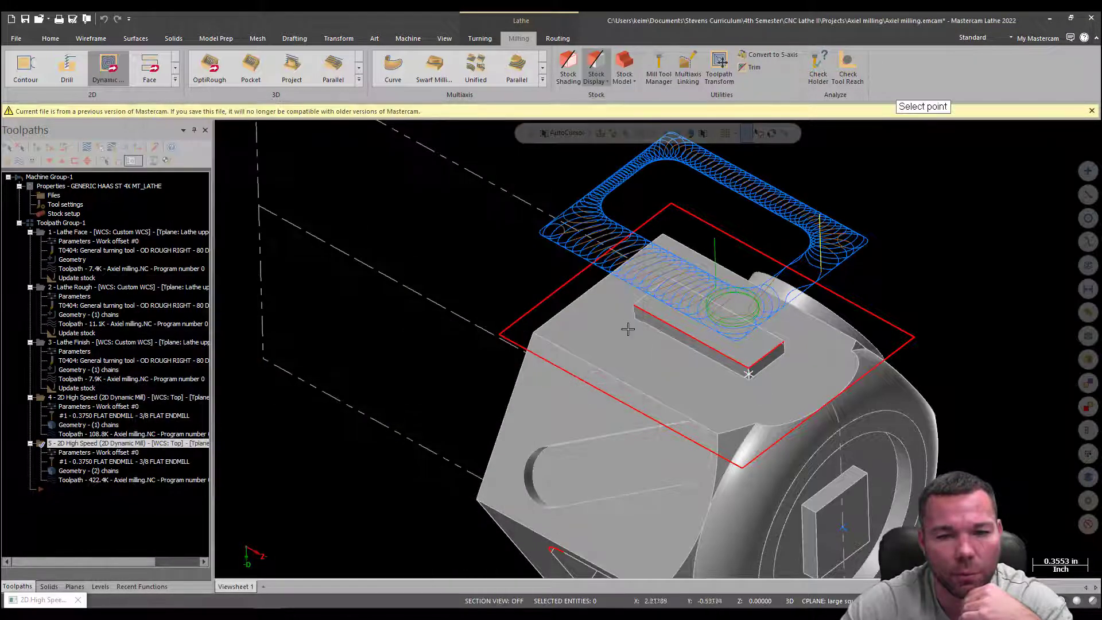
left_click(695, 326)
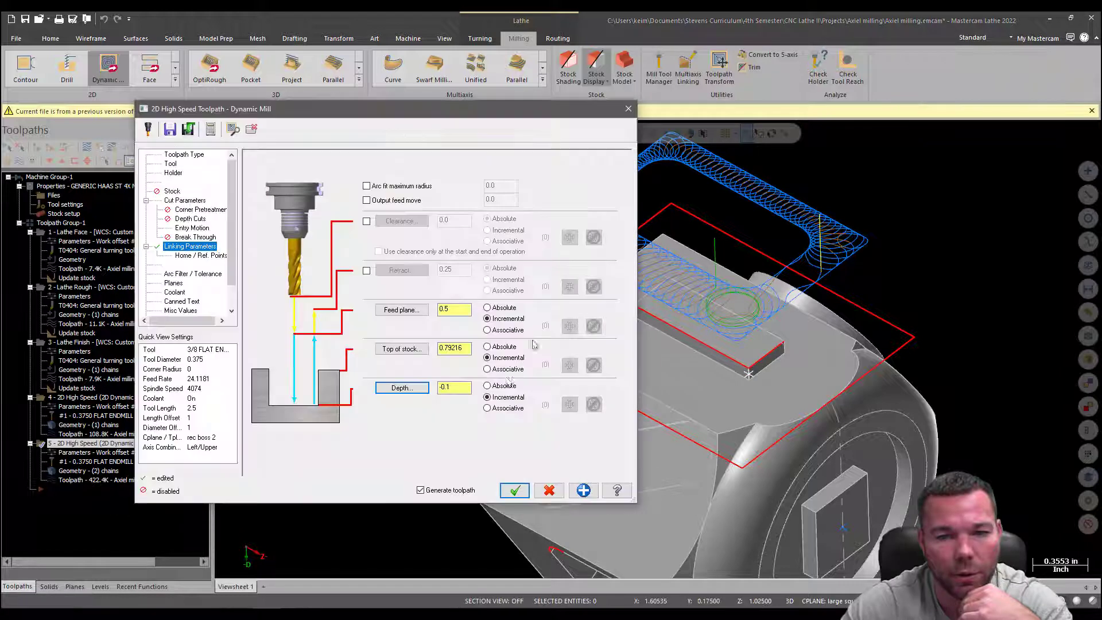
- Set top of stock 0.0 from a point, feed plane 0.1, retract on at 0.25, and regenerate
left_click(415, 352)
left_click(649, 316)
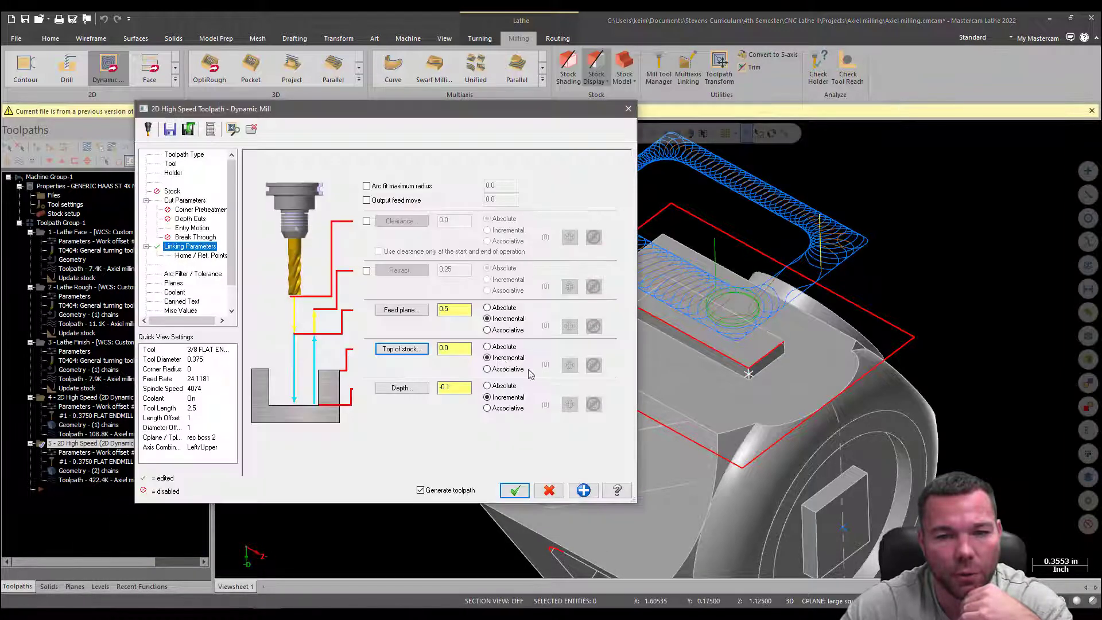
left_click(420, 314)
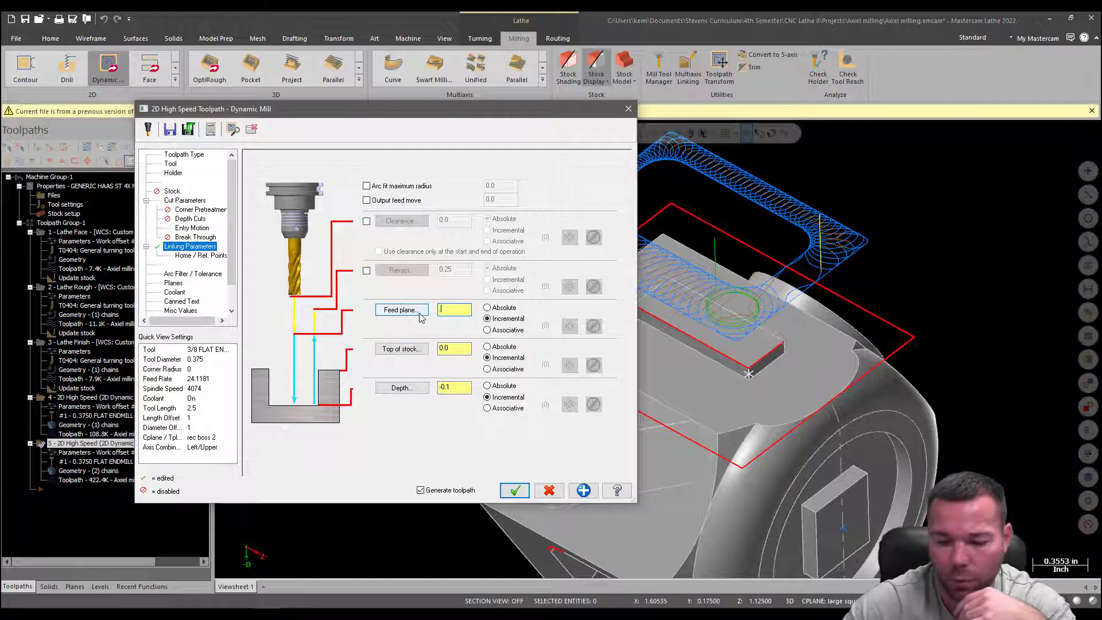
left_click(366, 271)
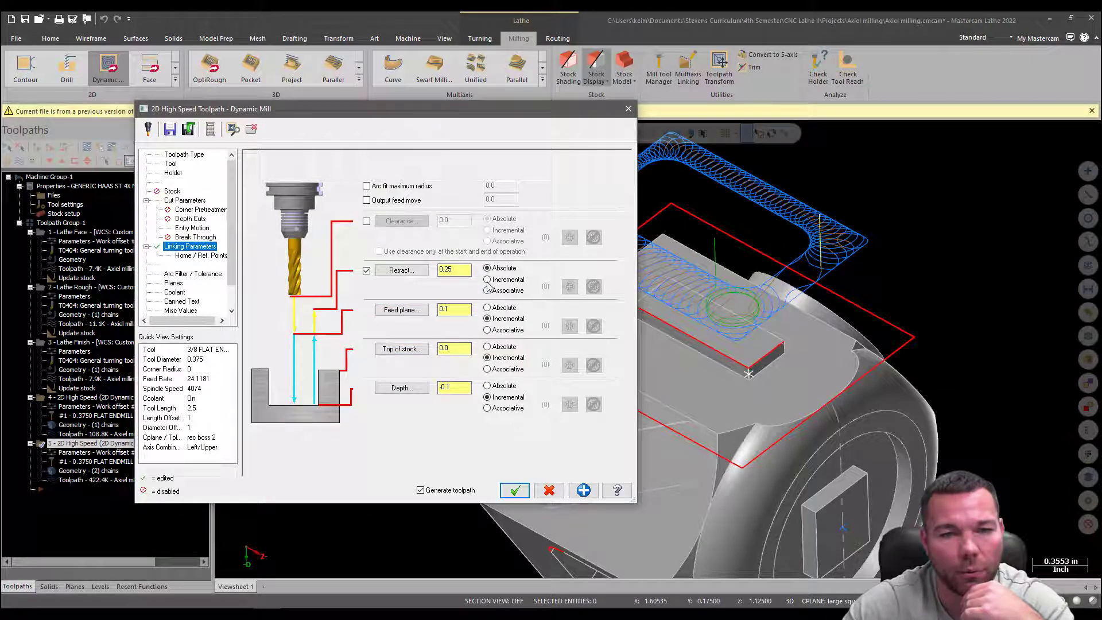
left_click(513, 491)
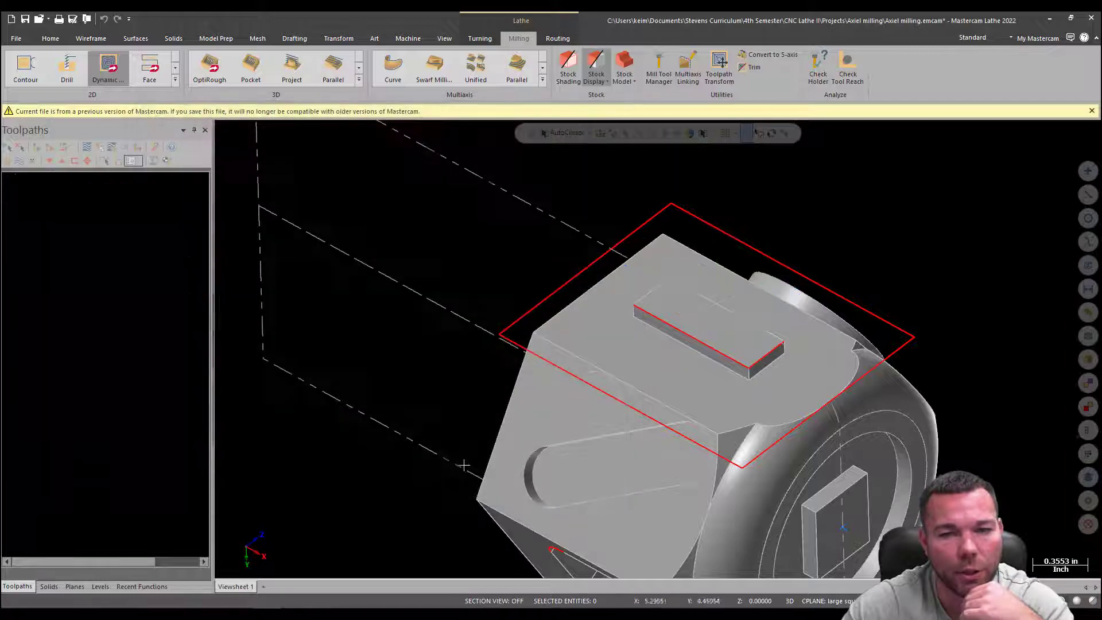
middle_click_drag(753, 392, 829, 371)
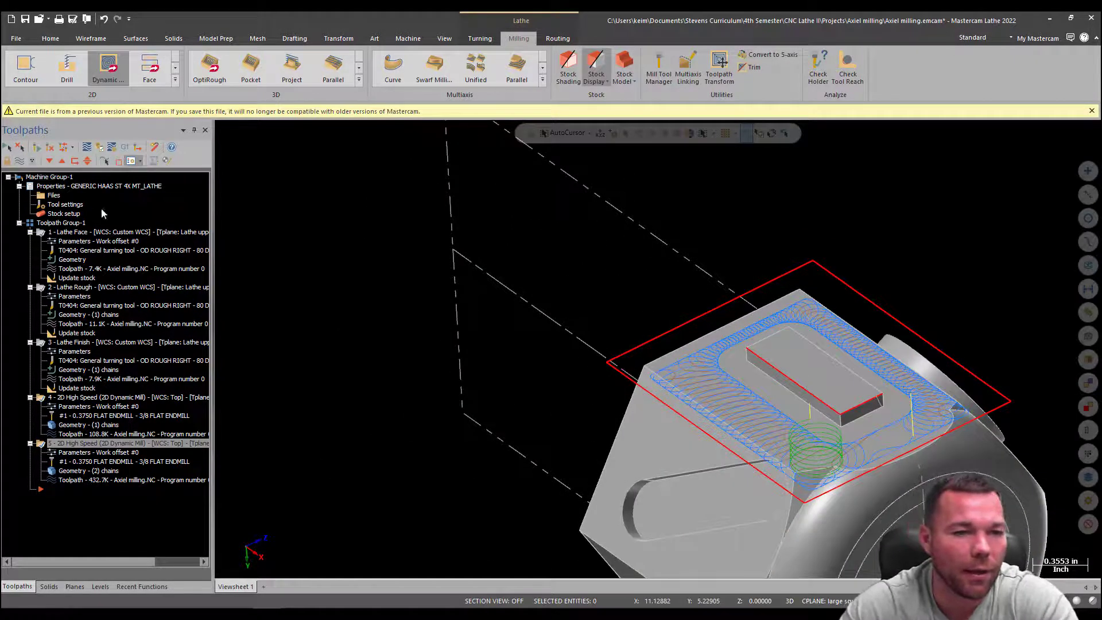
- Verify all five operations in Mastercam Simulator, play the simulation, and rotate to view the milled flat
left_click(105, 157)
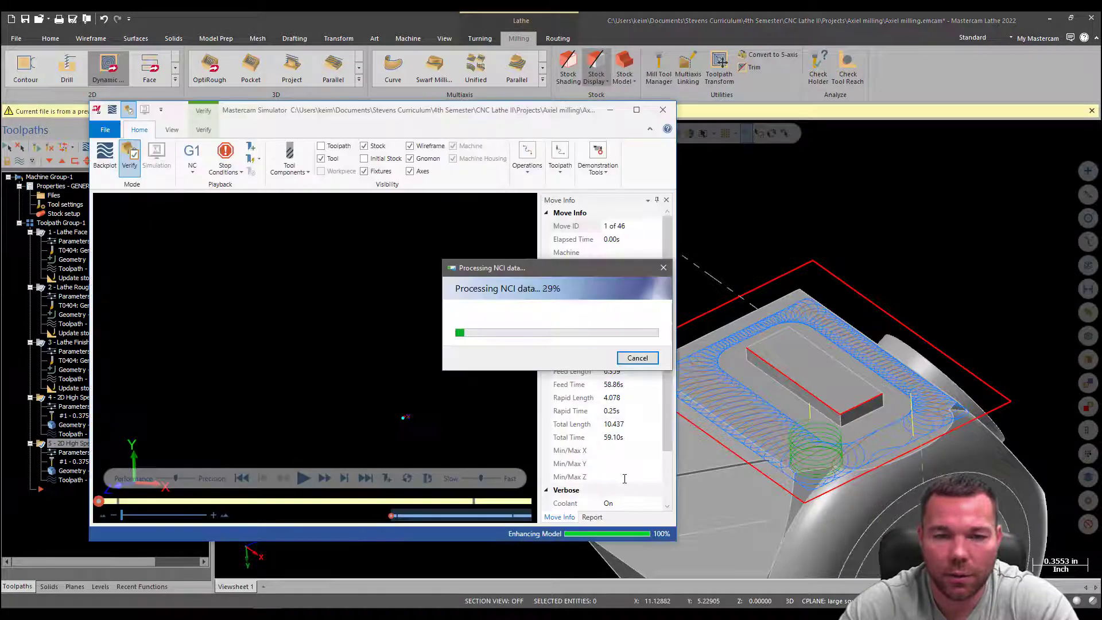
scroll(625, 479, "down", 2)
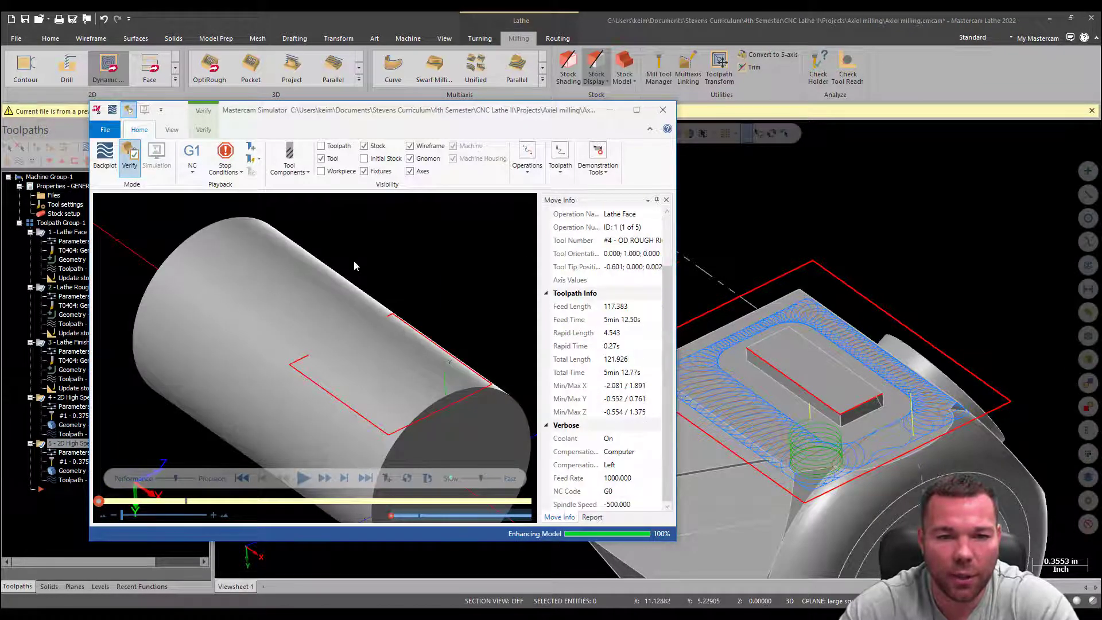
scroll(402, 339, "up", 3)
scroll(367, 328, "down", 1)
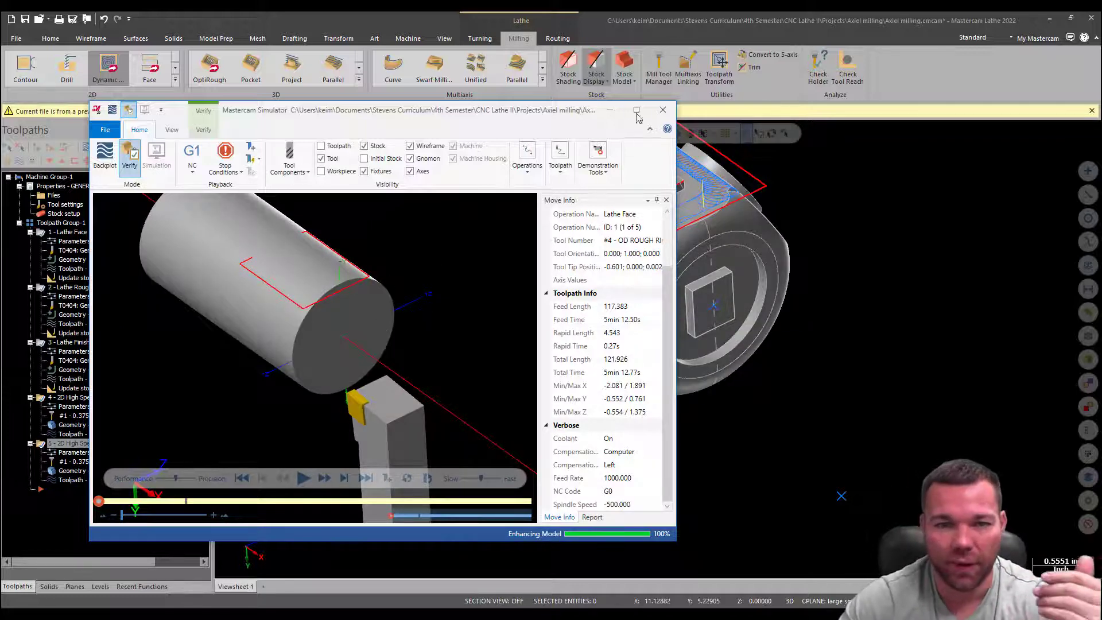
left_click(303, 479)
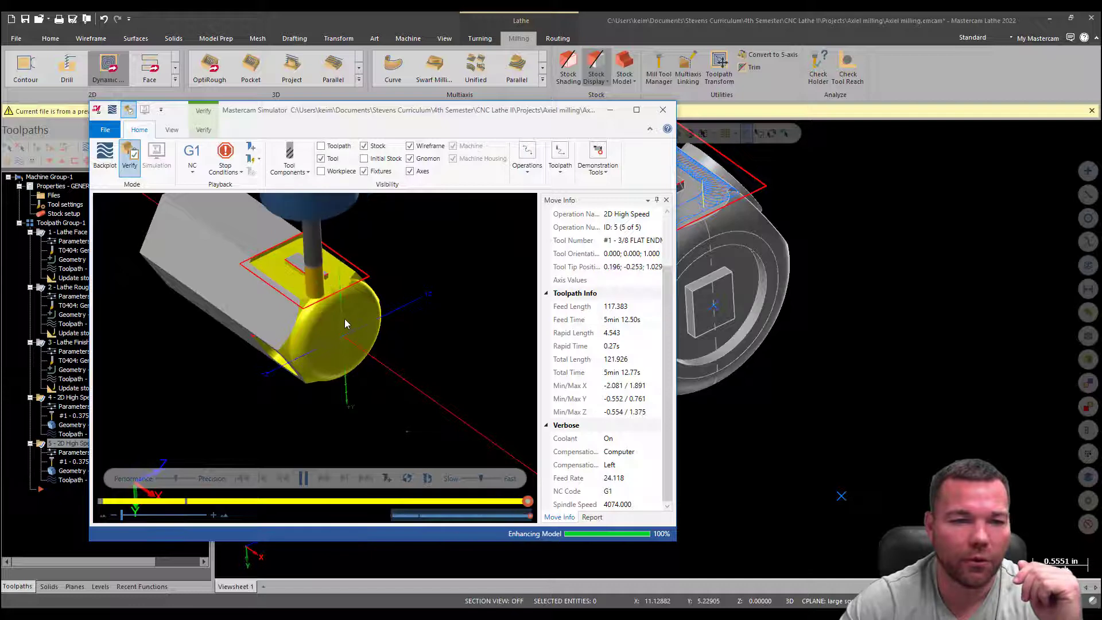
scroll(325, 288, "up", 6)
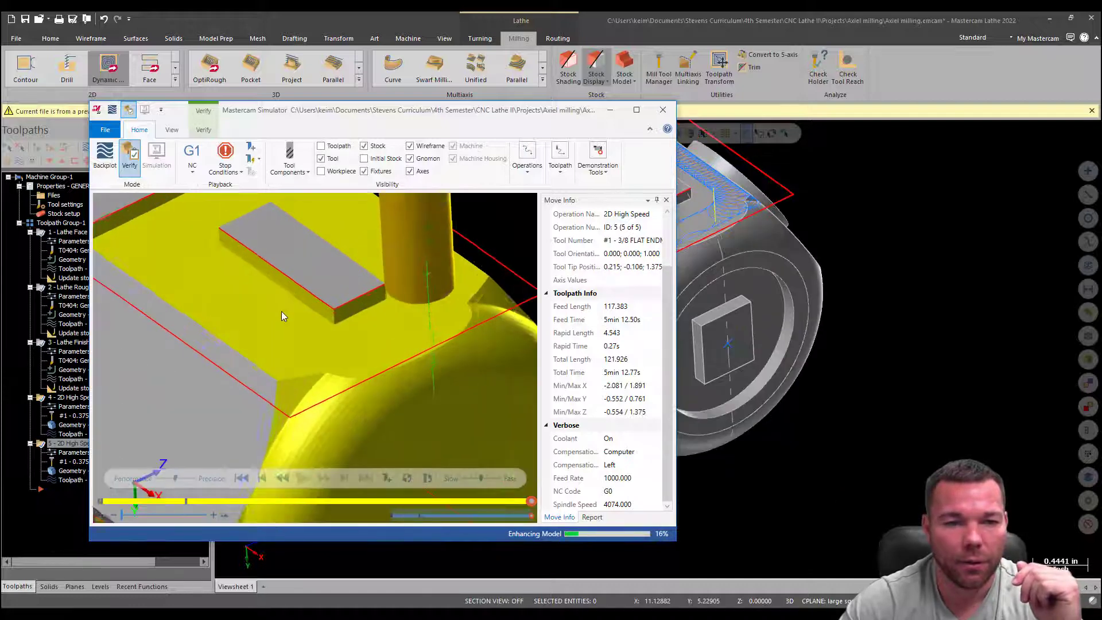
middle_click_drag(460, 313, 350, 355)
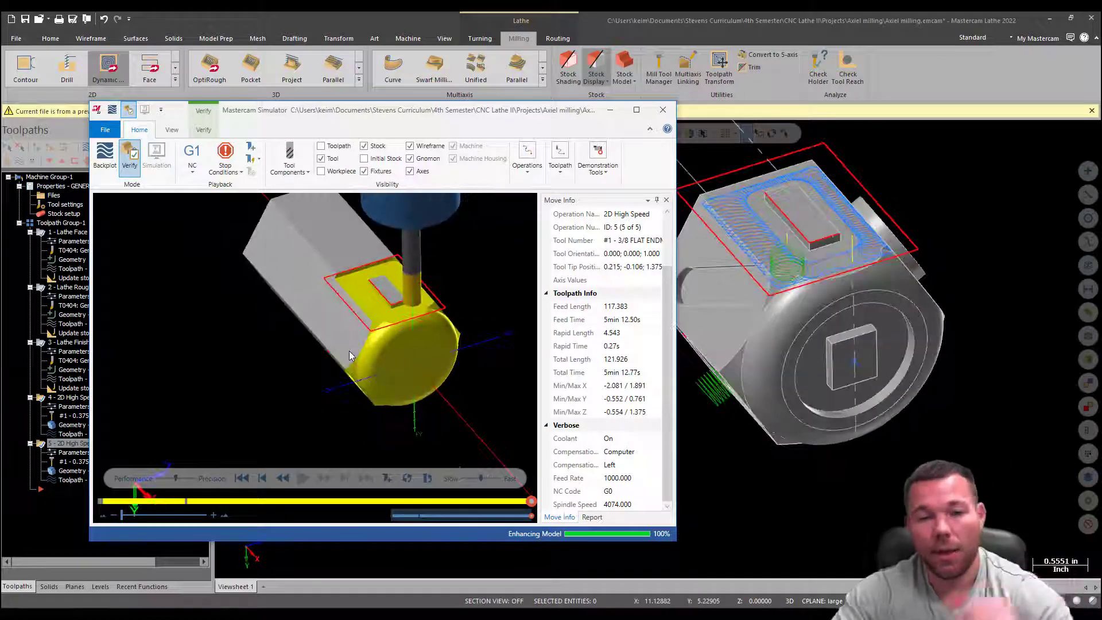
middle_click_drag(400, 327, 328, 344)
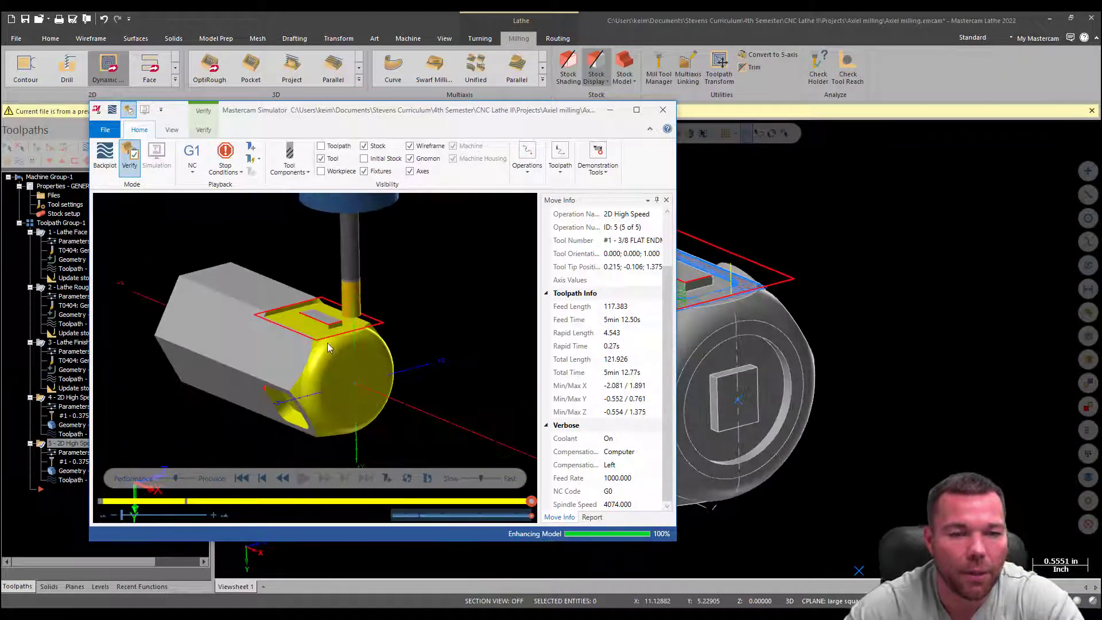